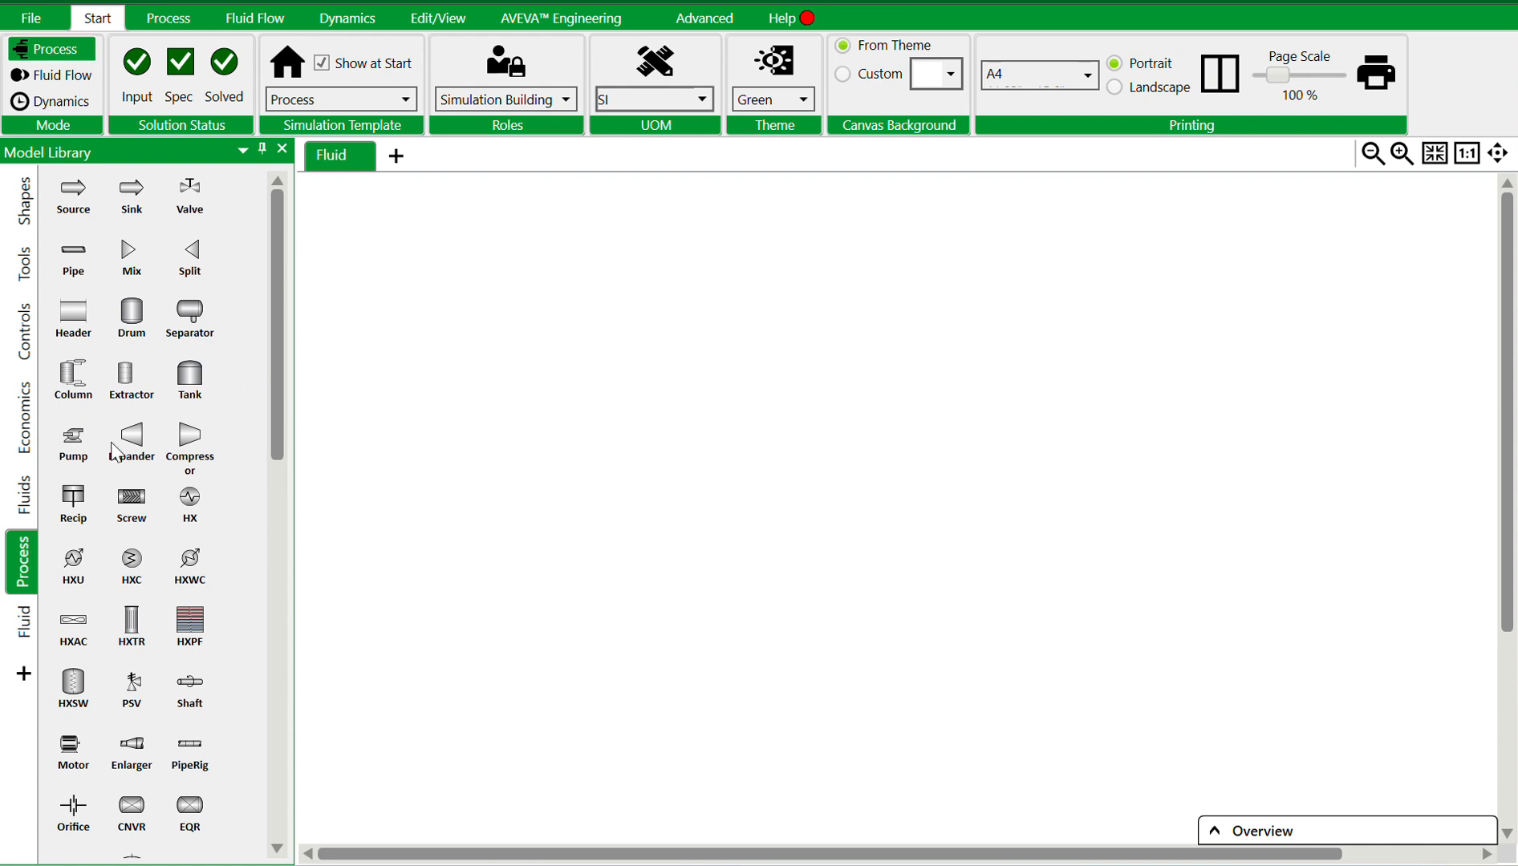
Add a new simulation tab and rename it New
click(396, 158)
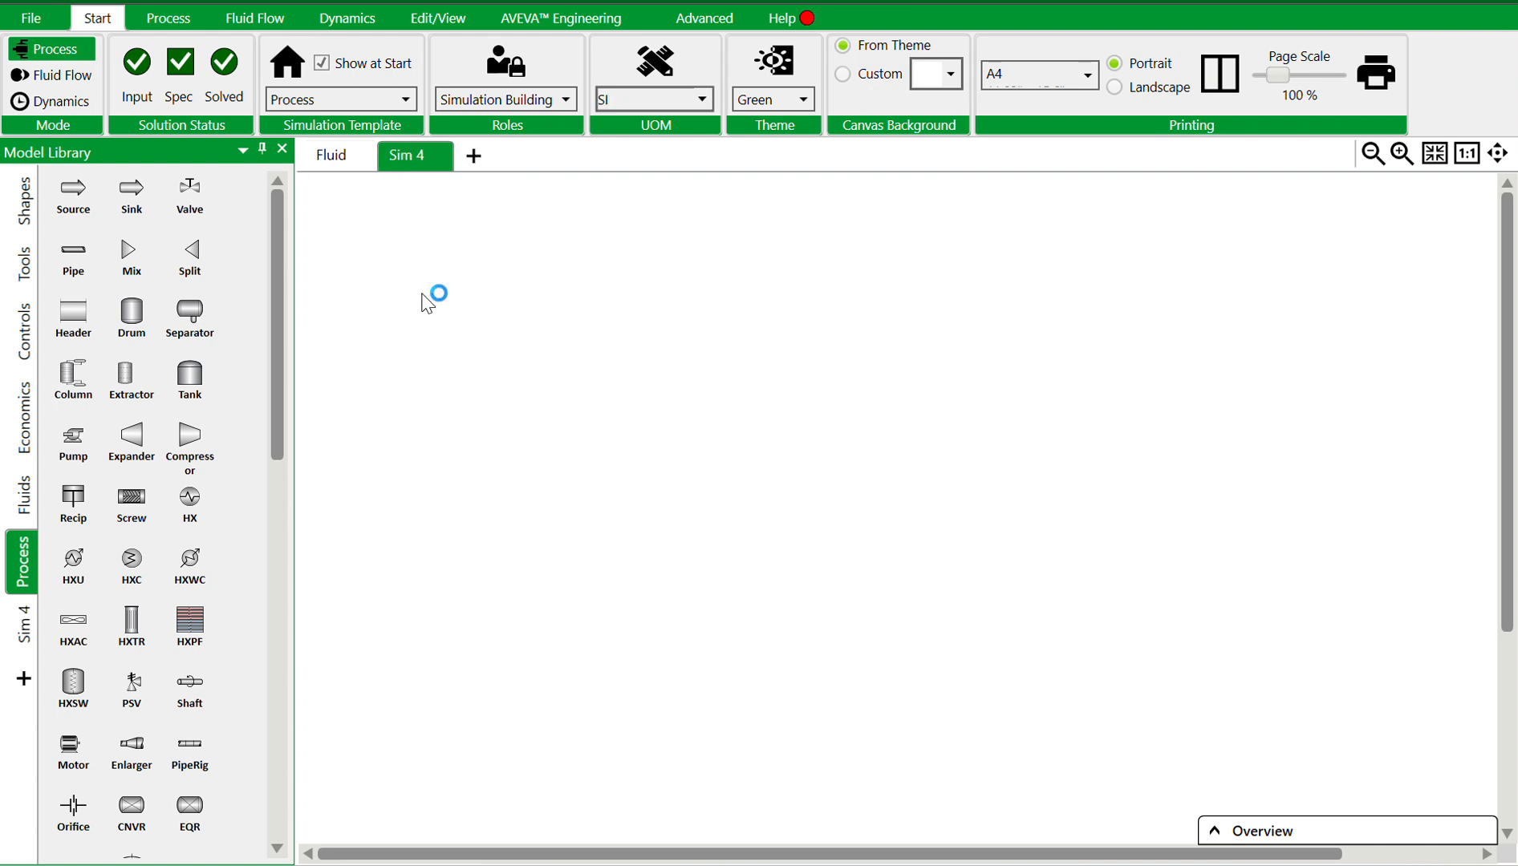
double_click(407, 158)
text(New)
key(Return)
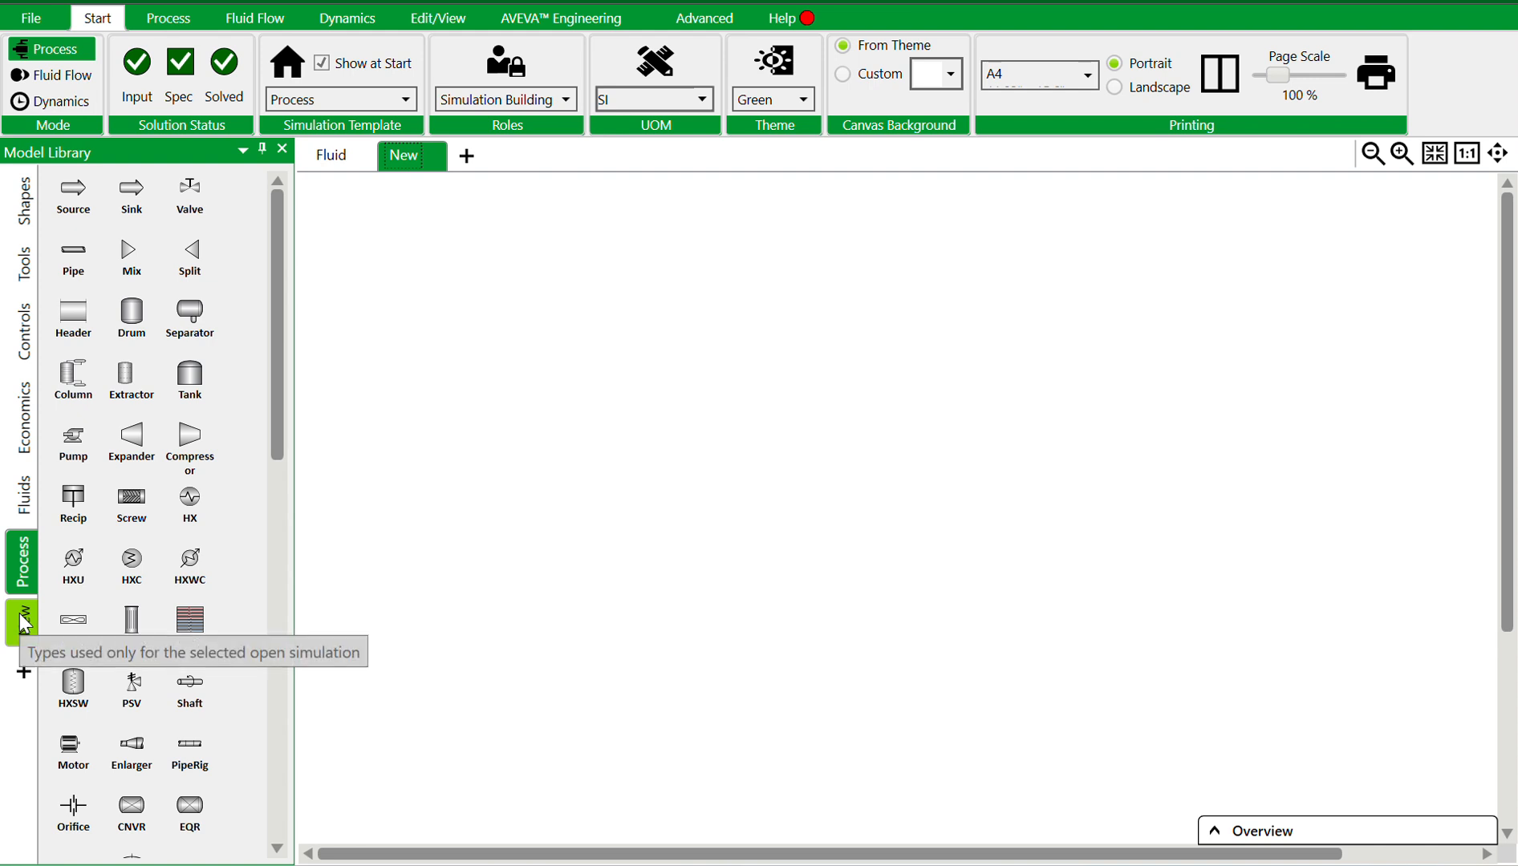
Browse the predefined fluids in the Fluids library to examine the available fluid types
click(22, 495)
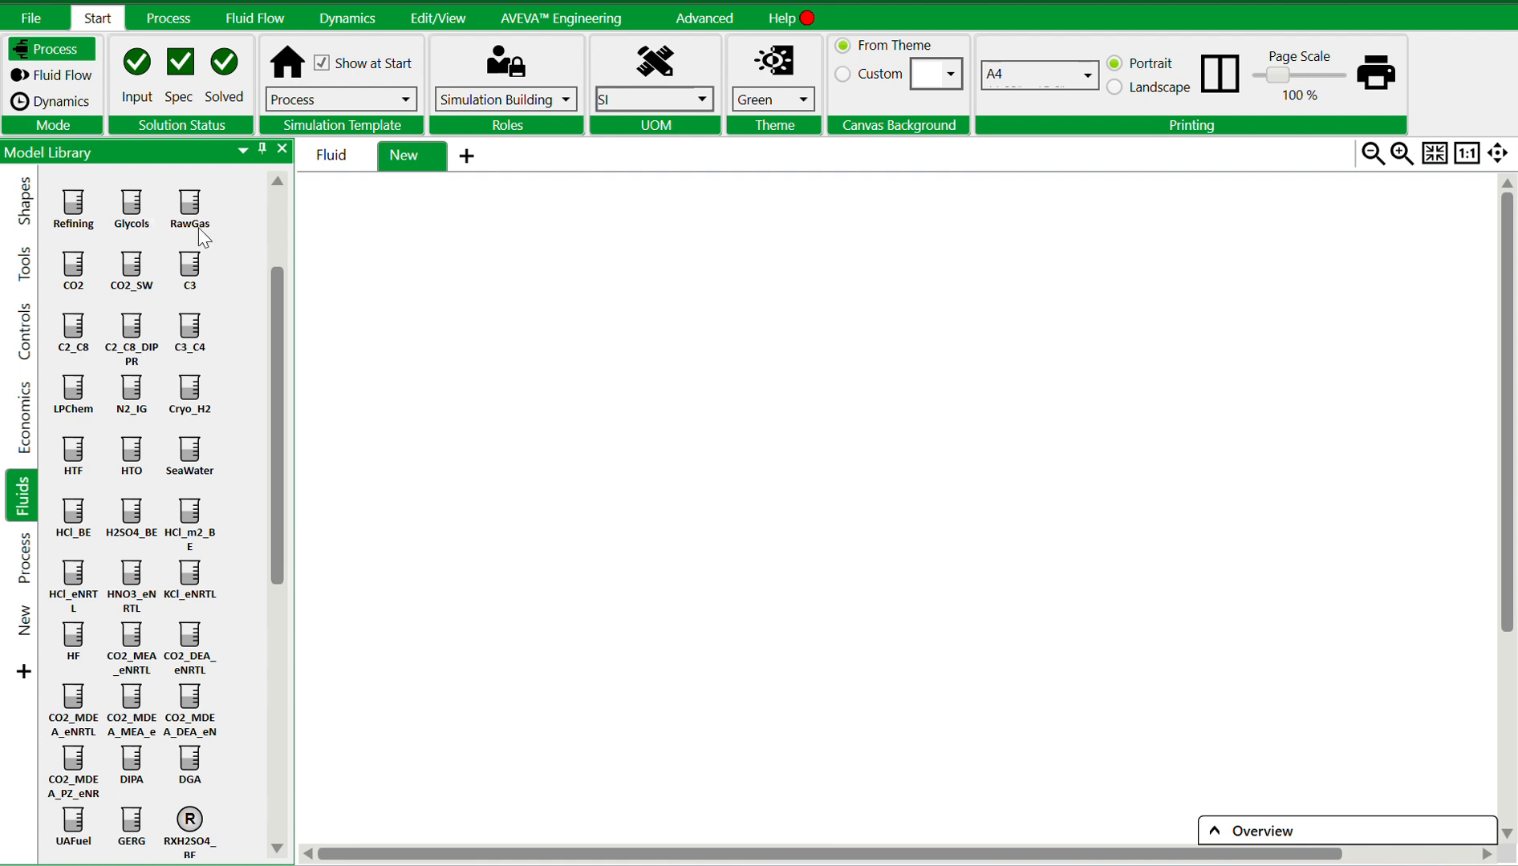
scroll(92, 210, up, 3)
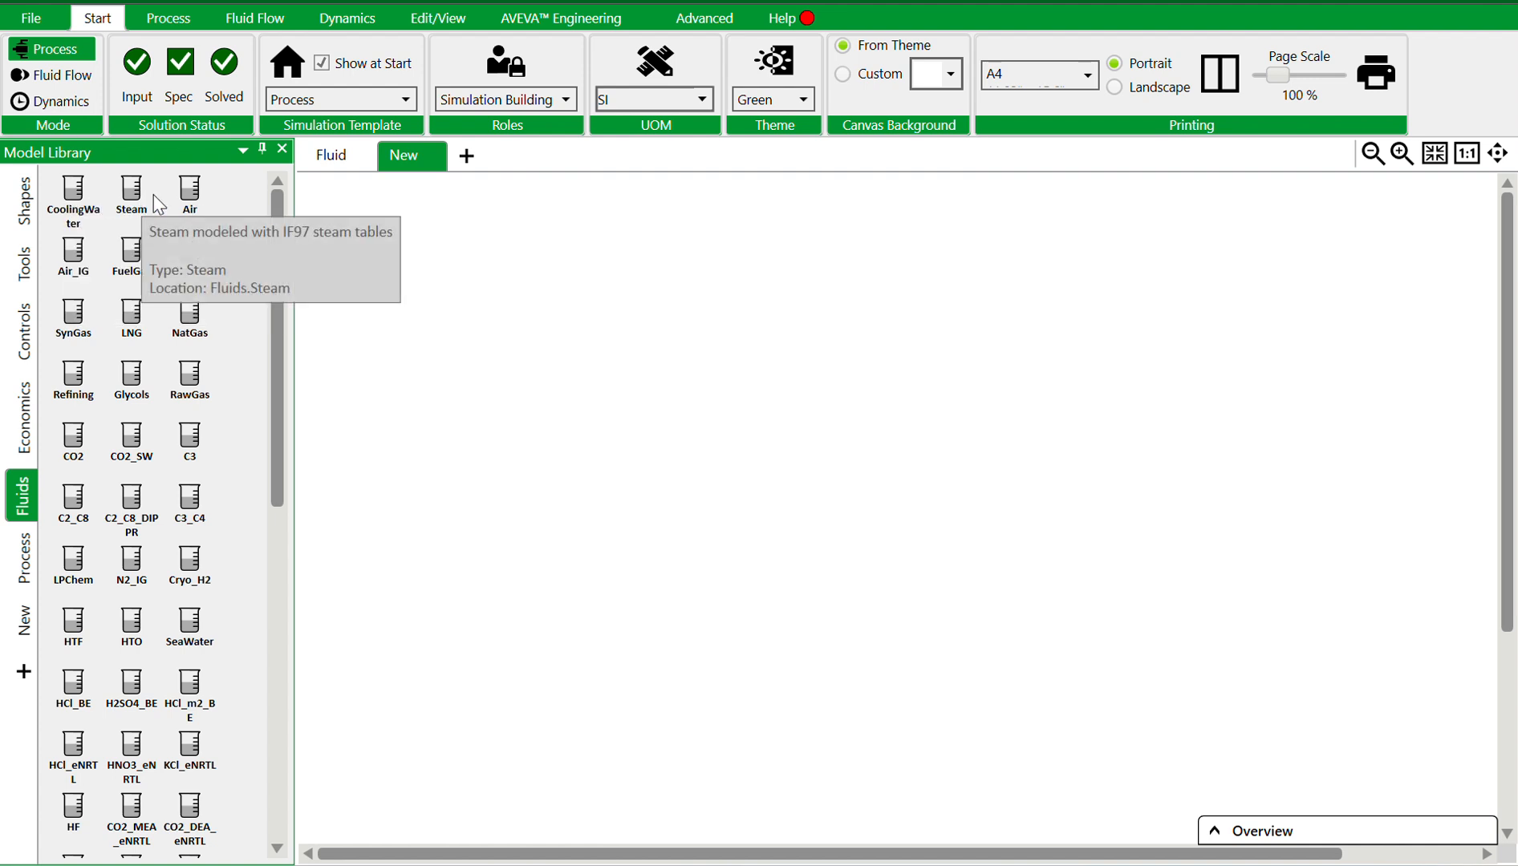
mouse_move(186, 201)
mouse_move(87, 271)
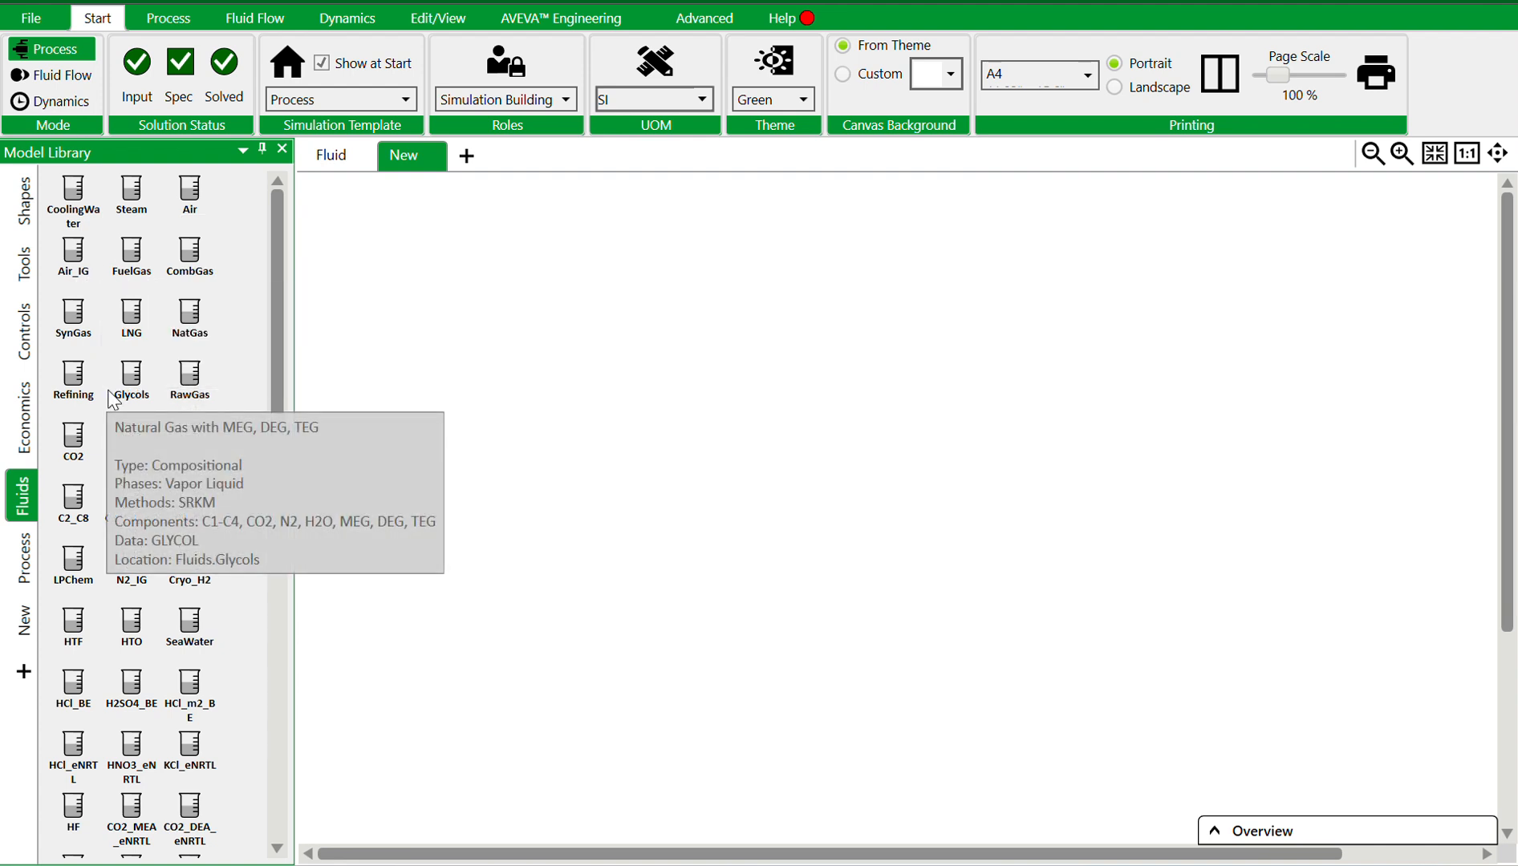
scroll(127, 566, down, 2)
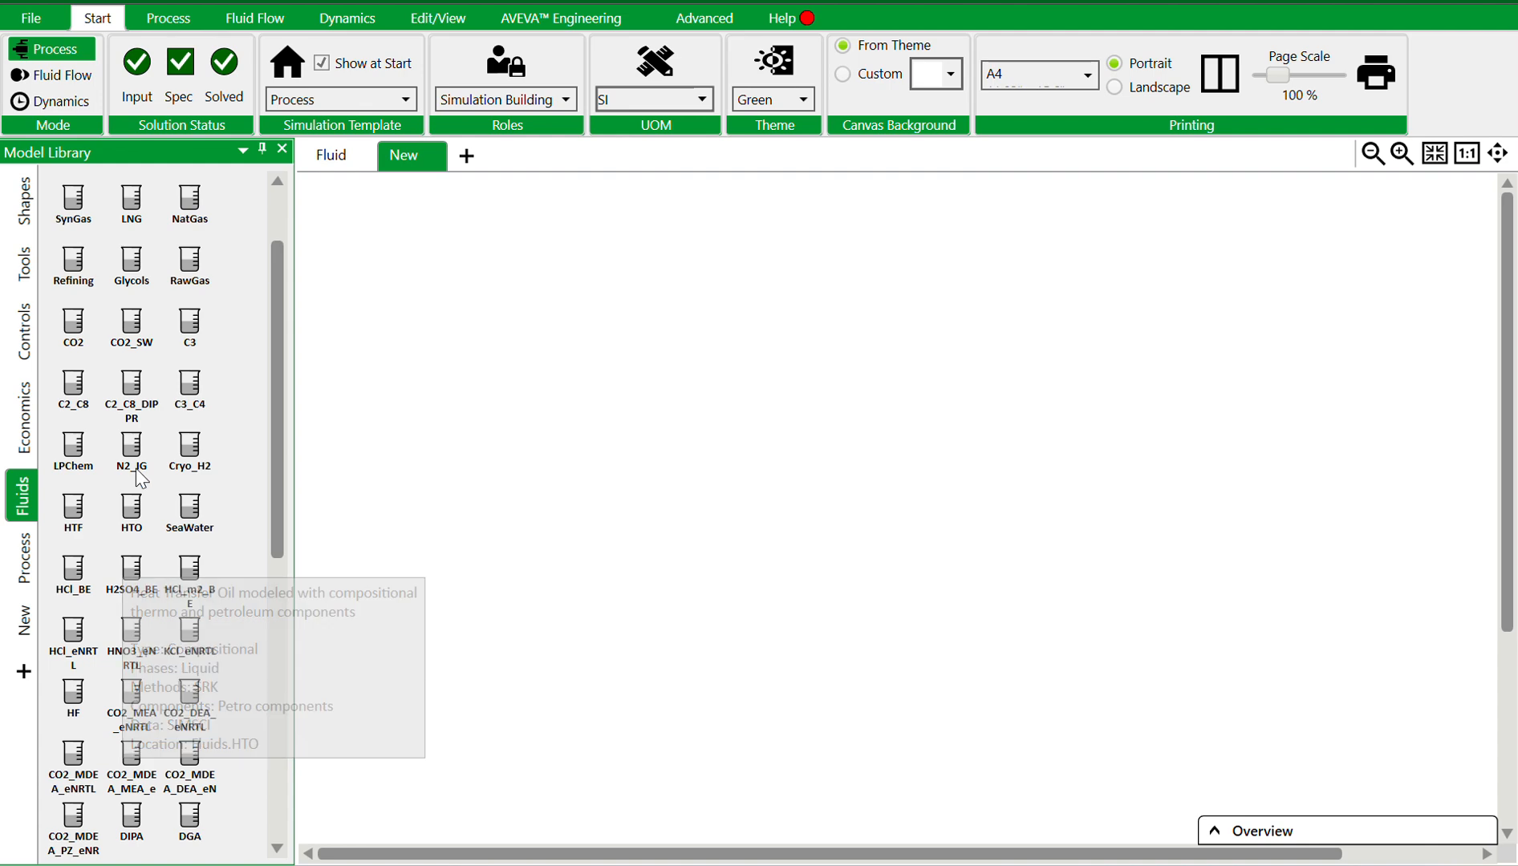
scroll(184, 544, down, 2)
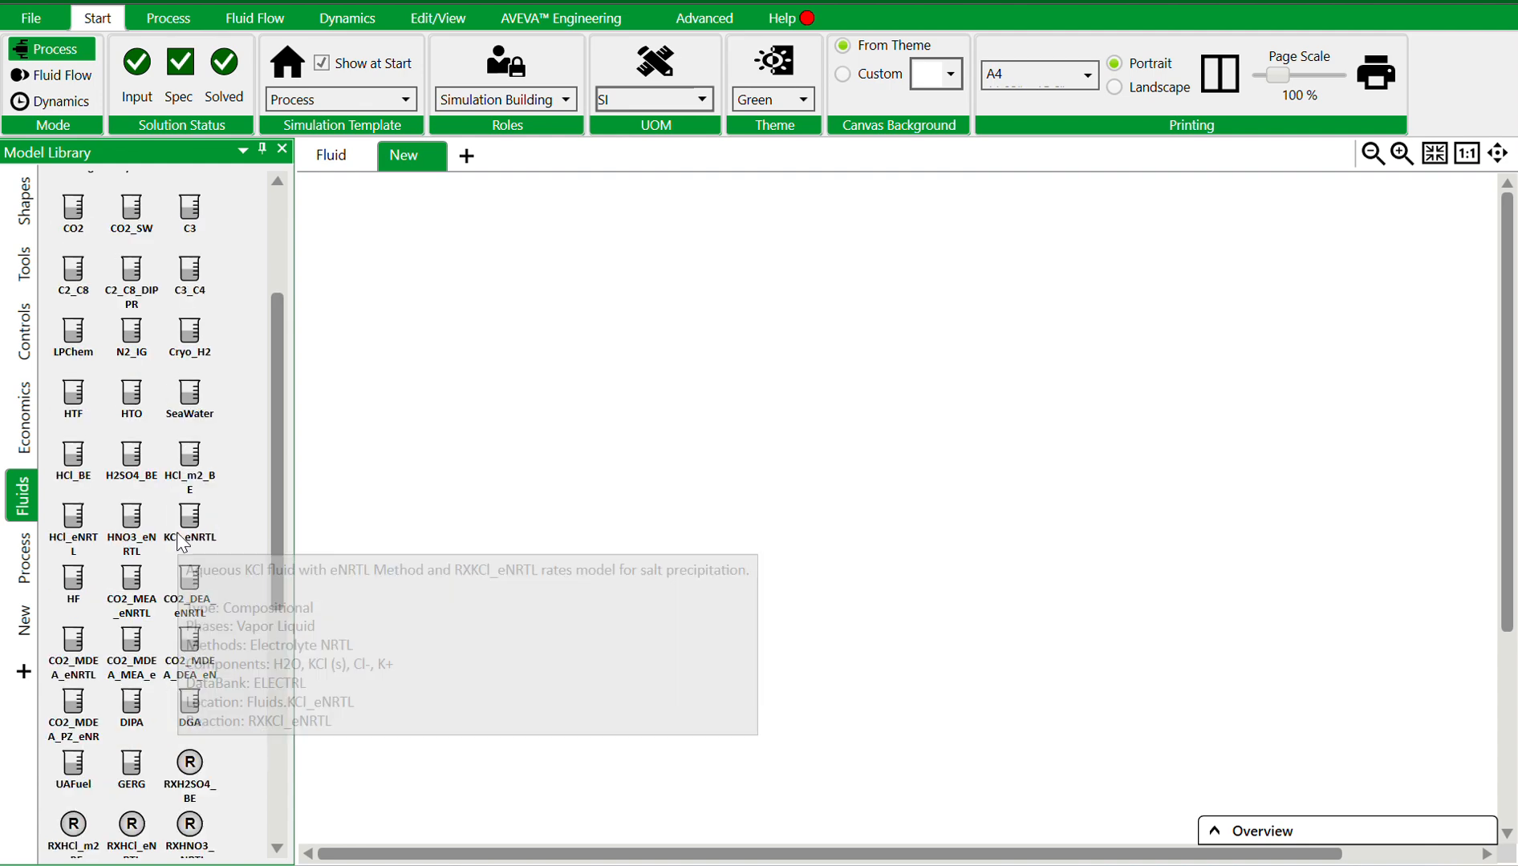
scroll(184, 544, down, 2)
mouse_move(176, 533)
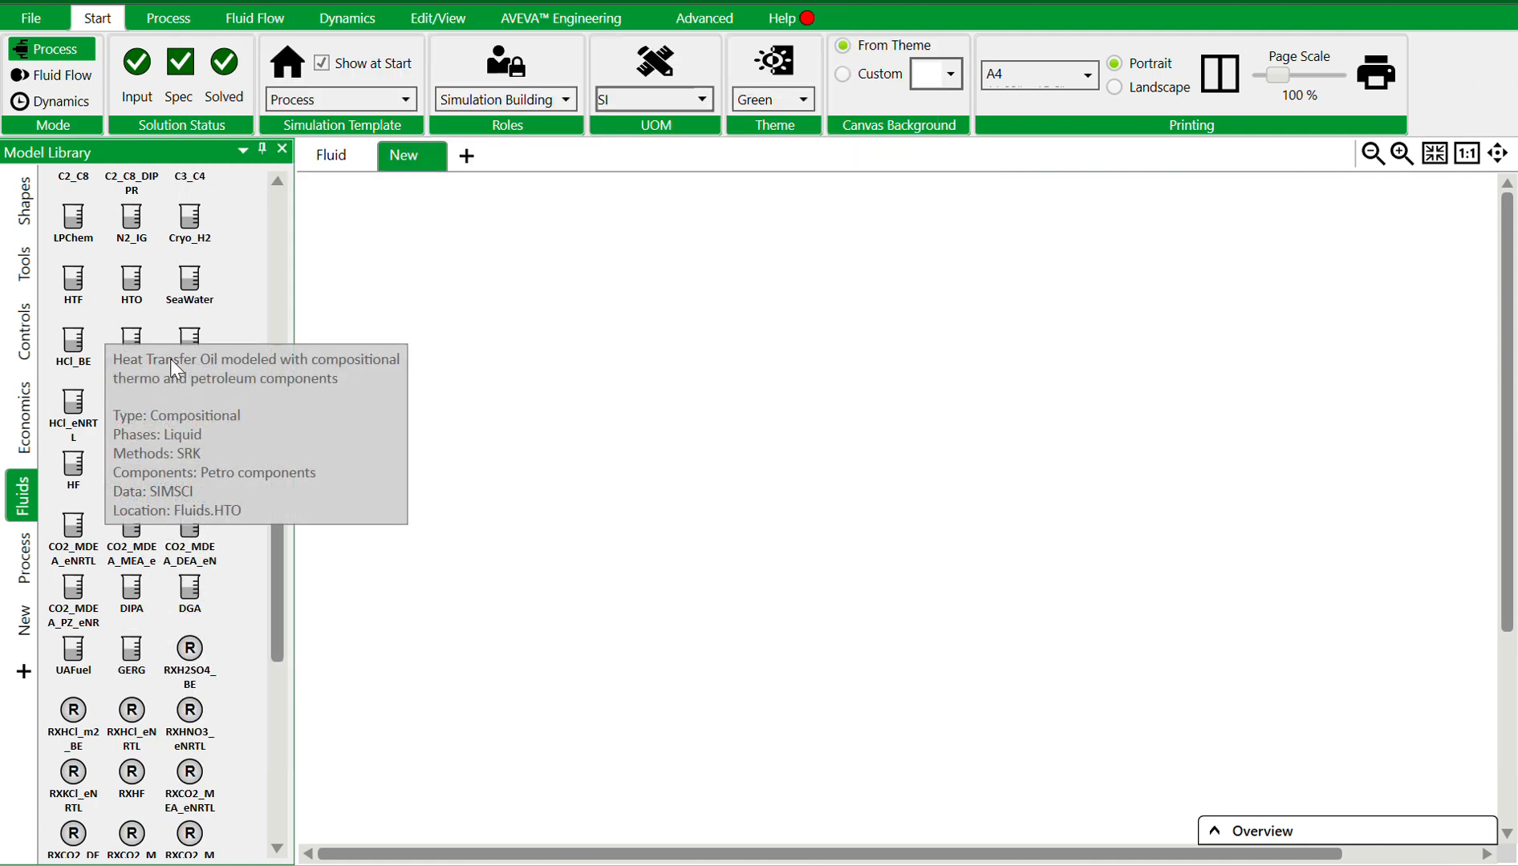
scroll(184, 369, up, 5)
mouse_move(190, 375)
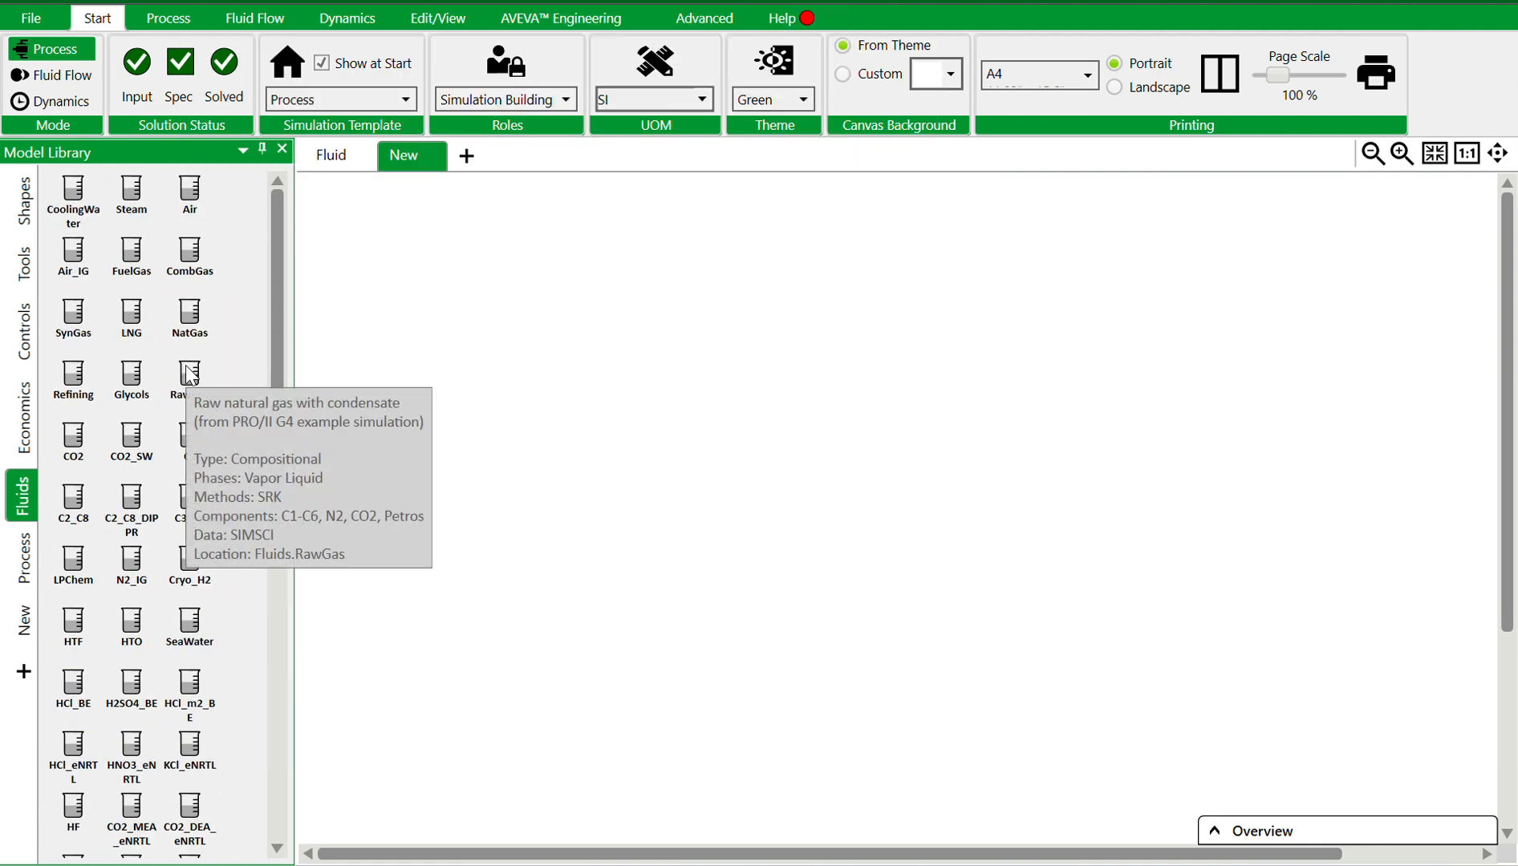
mouse_move(66, 201)
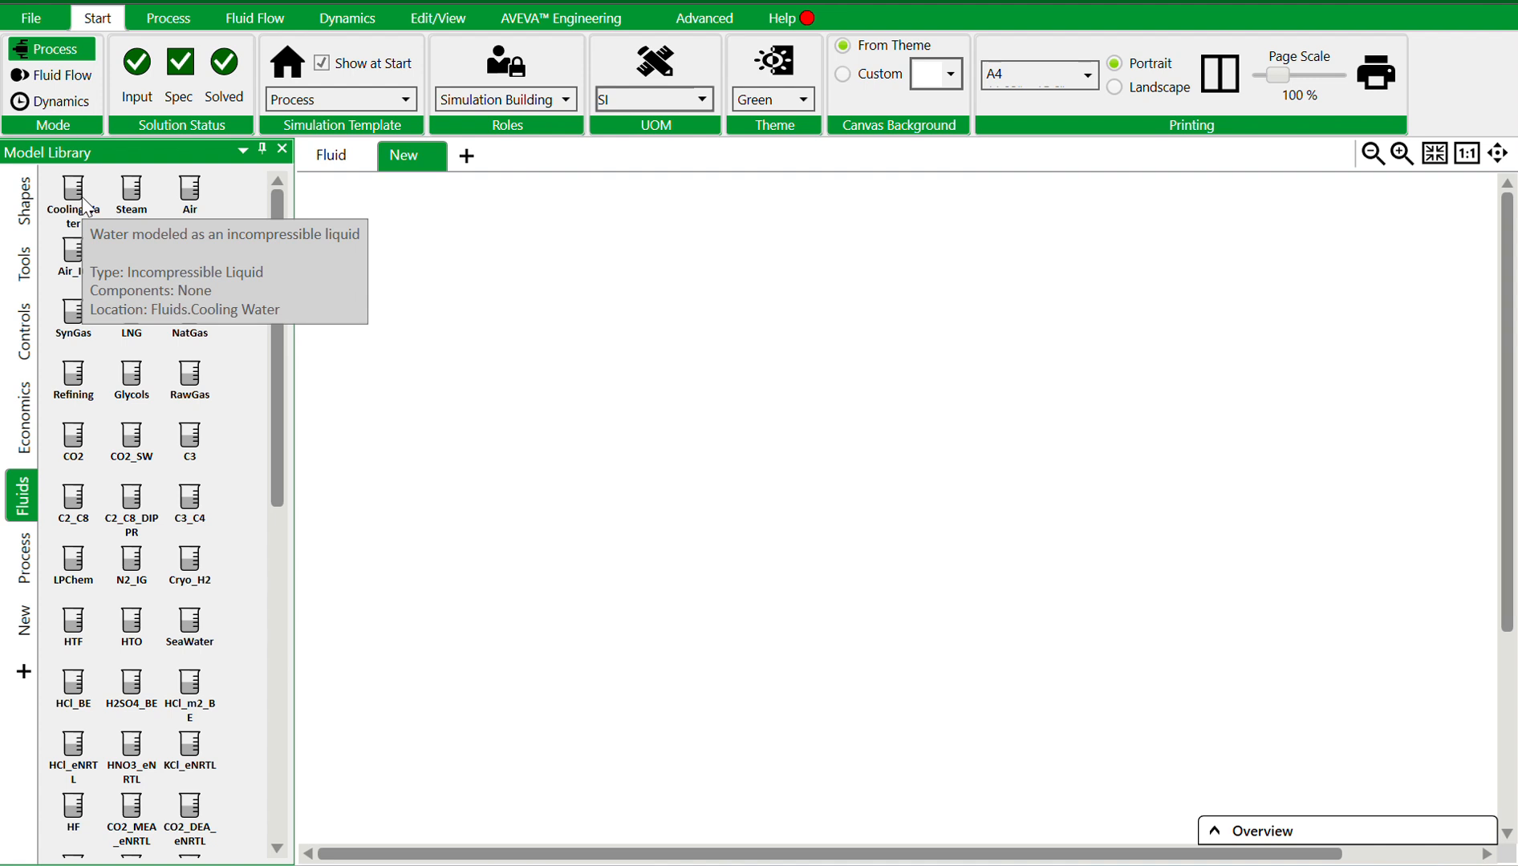
Create a new fluid in the New library
click(22, 624)
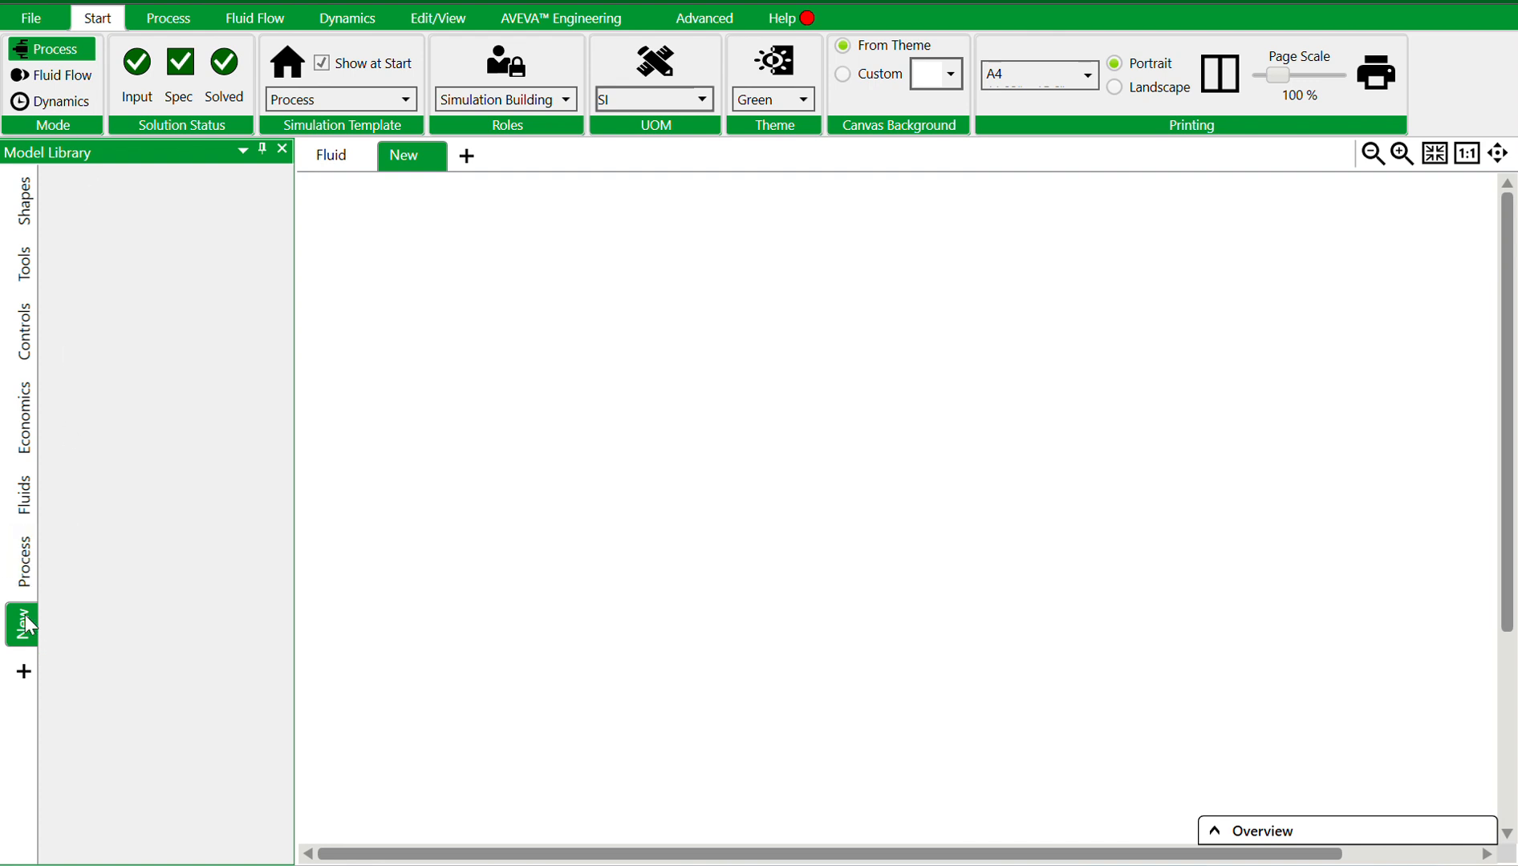
right_click(87, 195)
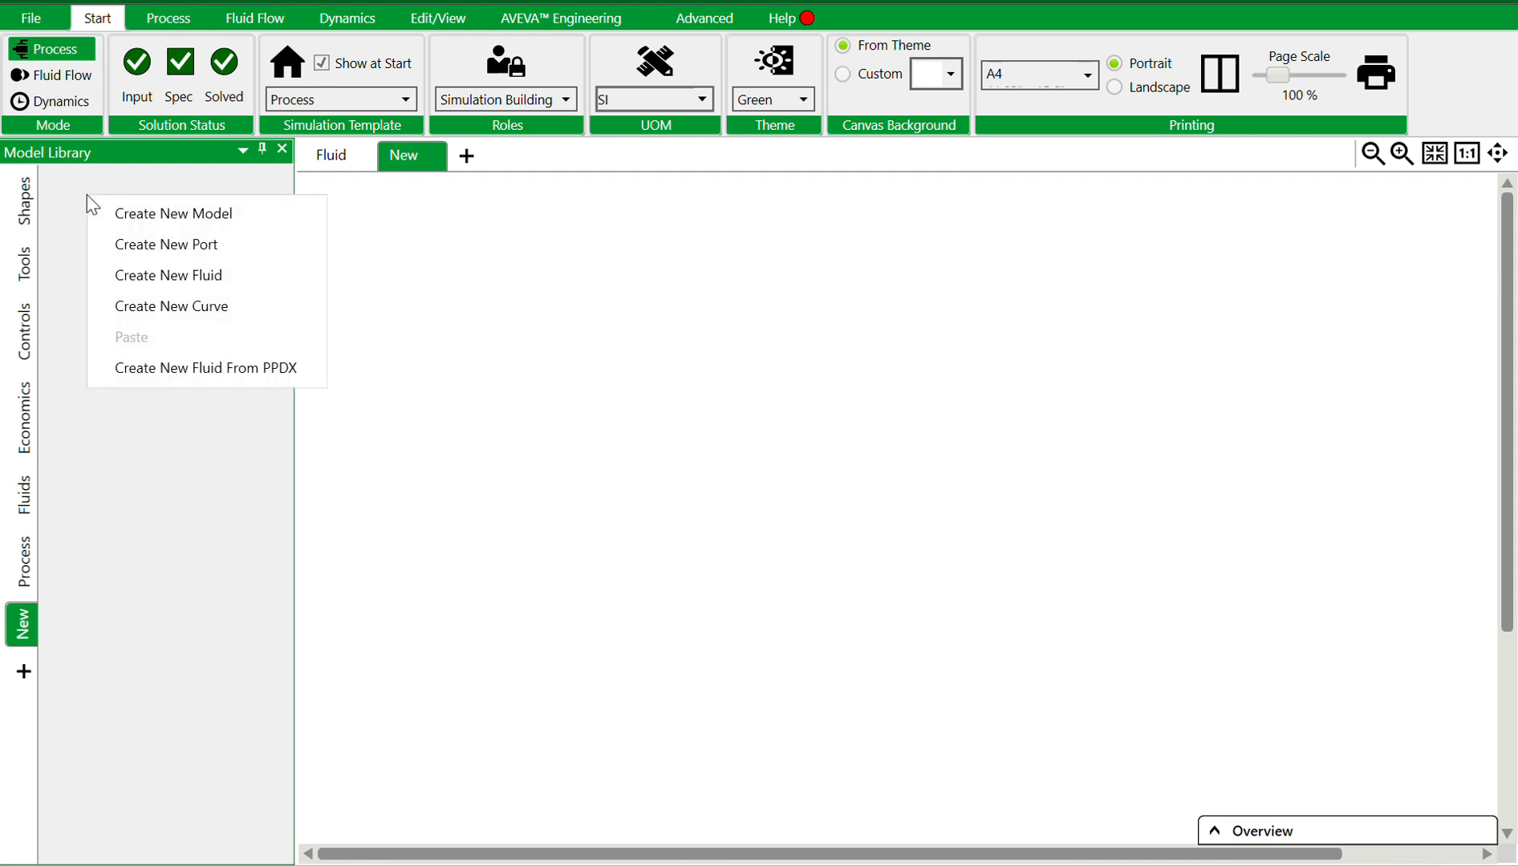
click(156, 281)
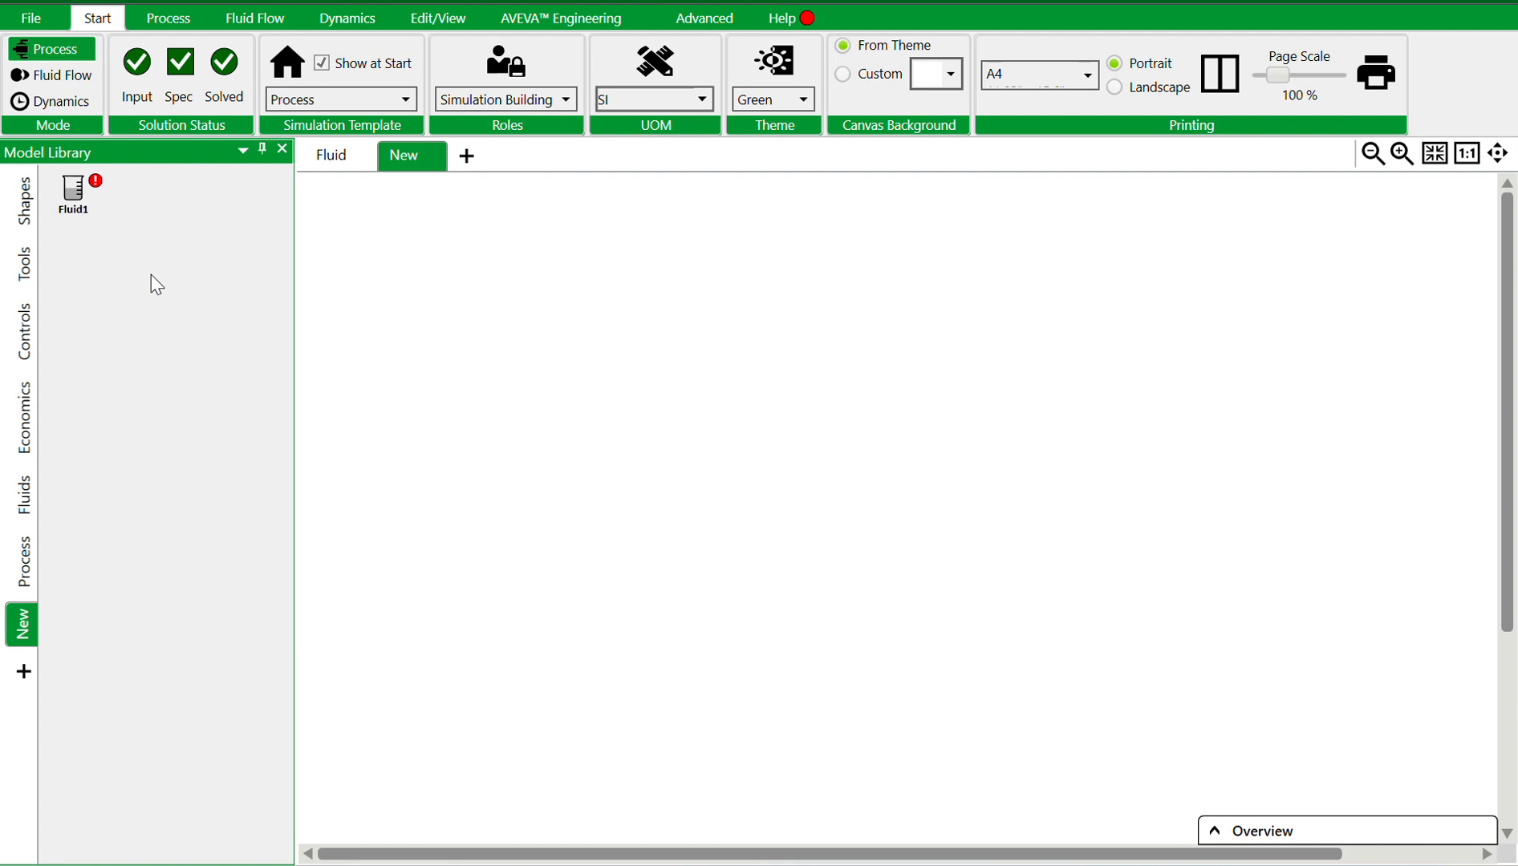
Open the new Fluid1's properties and expand its Component Browser section
double_click(75, 199)
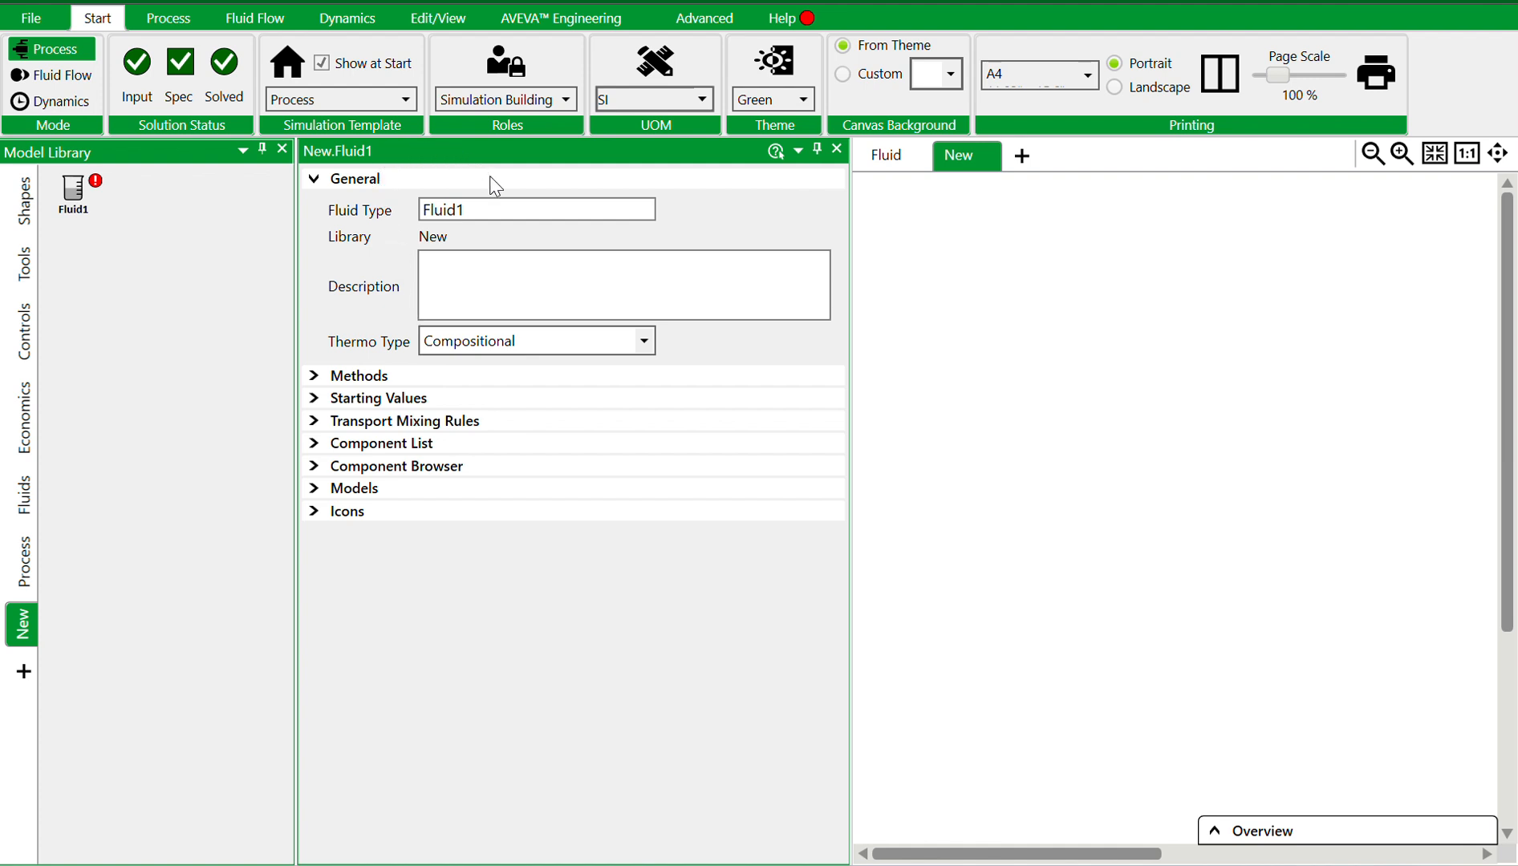
click(514, 275)
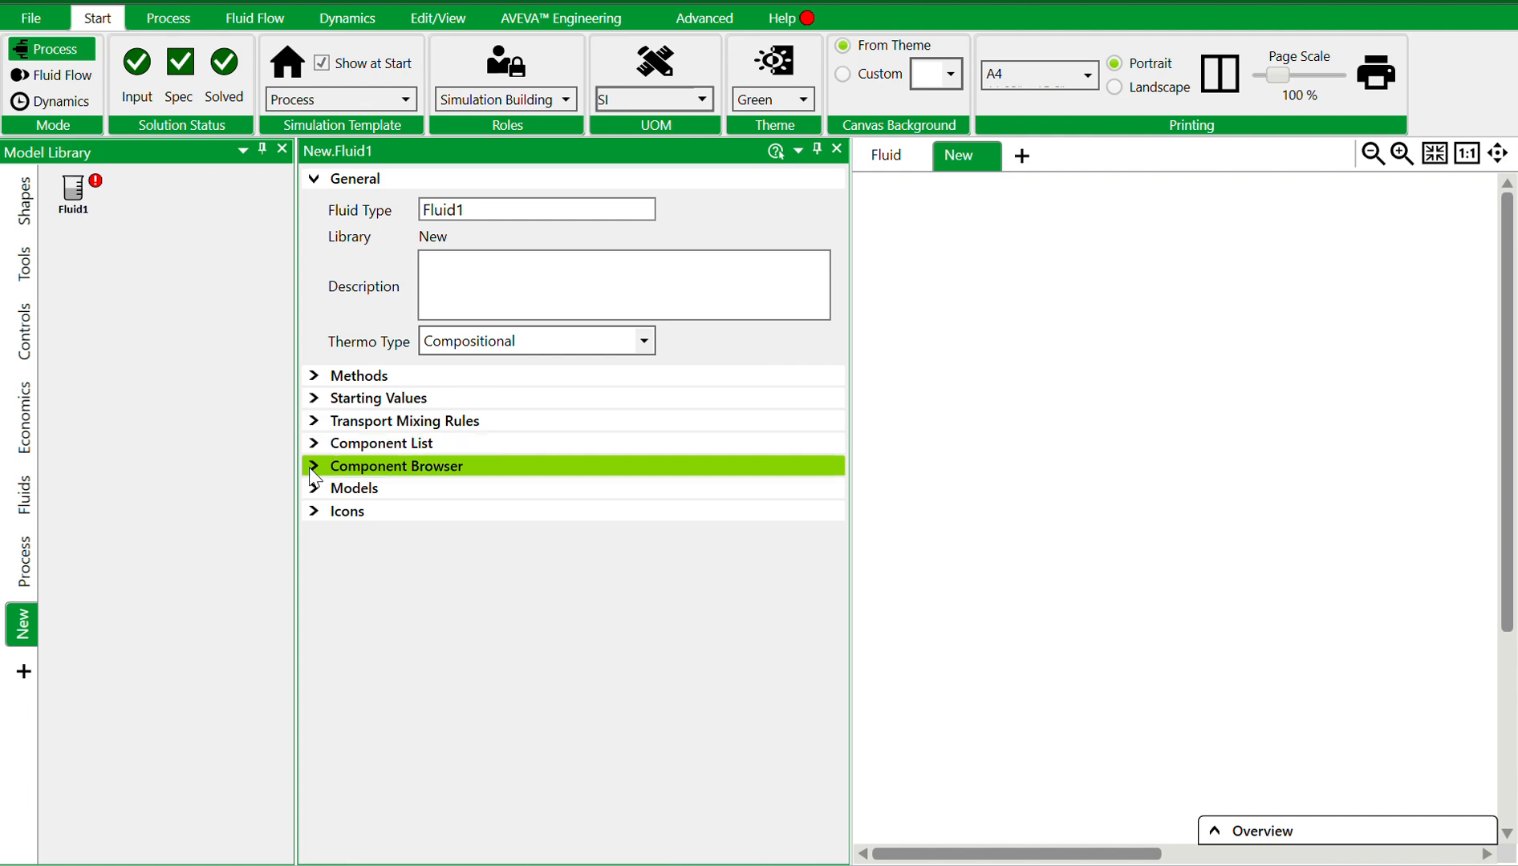
click(312, 472)
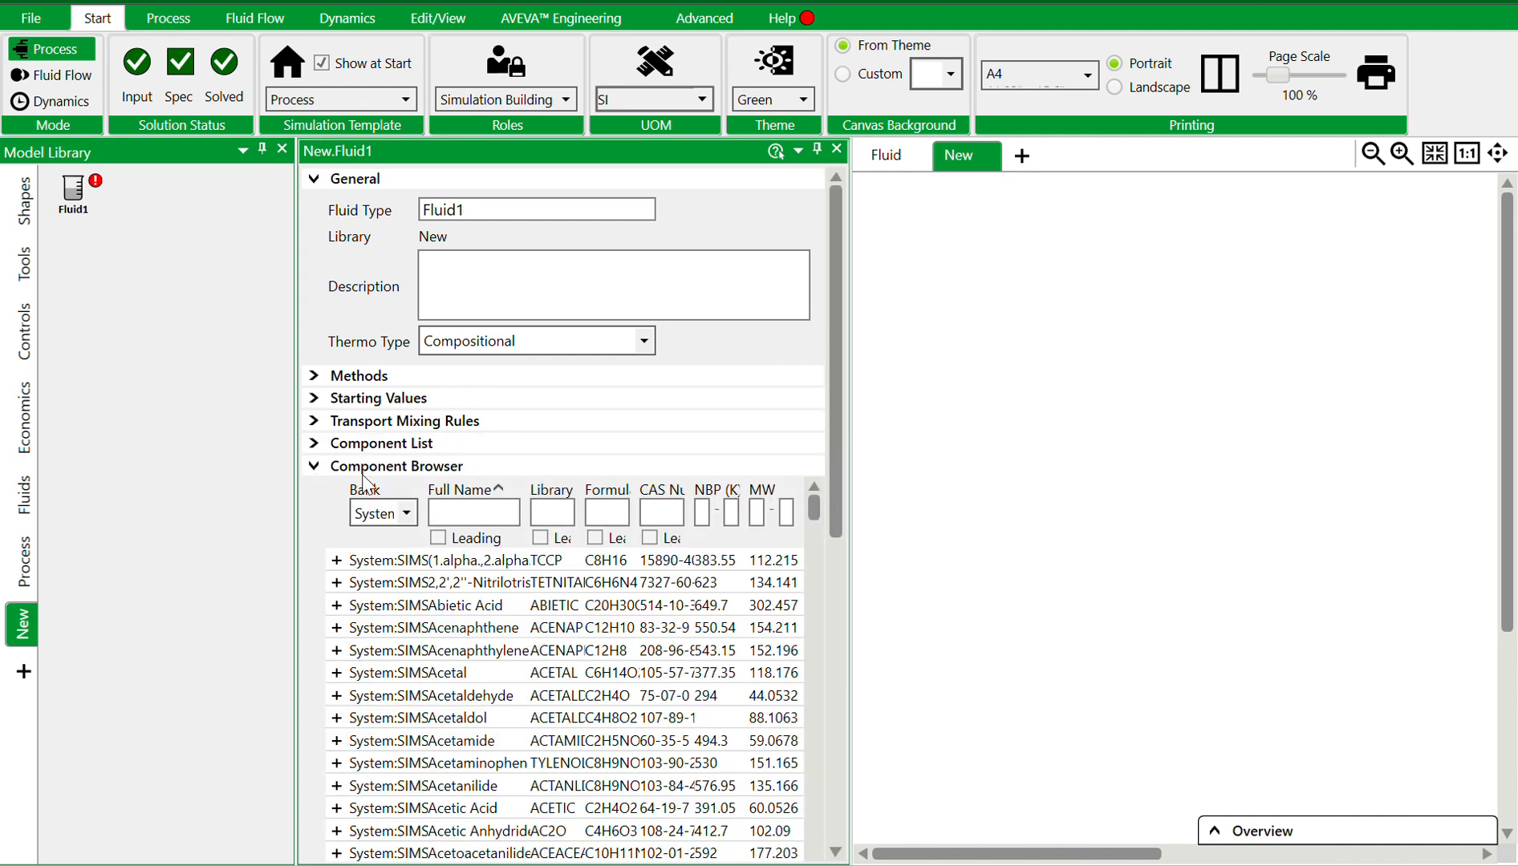
Search the component browser by full name for methanol, then clear the search
click(480, 513)
text(methanol)
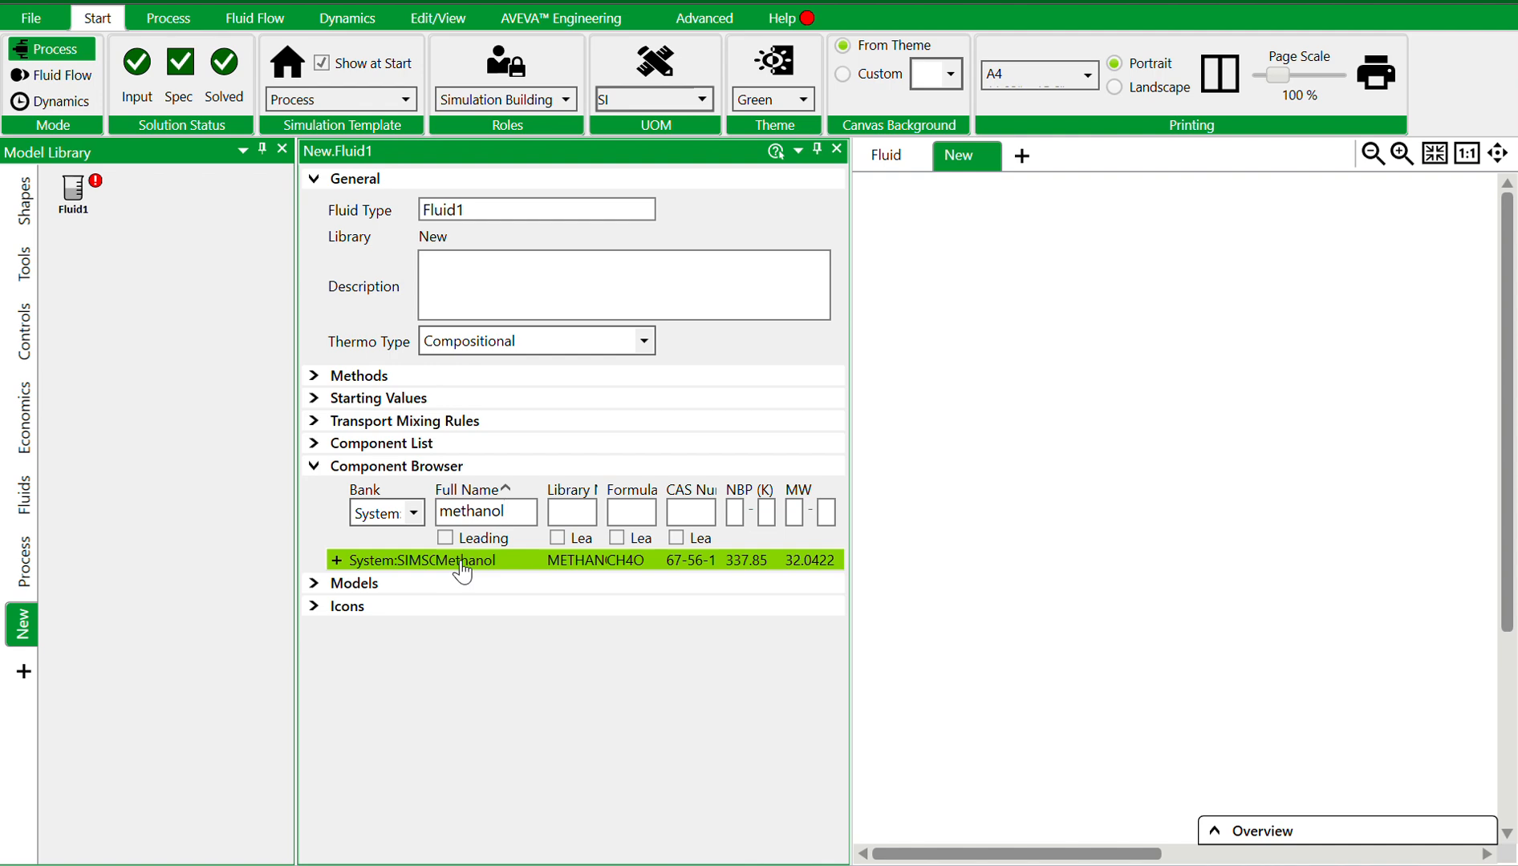
key(BackSpace)
key(BackSpace)
key(BackSpace)
key(BackSpace)
key(BackSpace)
key(BackSpace)
key(BackSpace)
key(BackSpace)
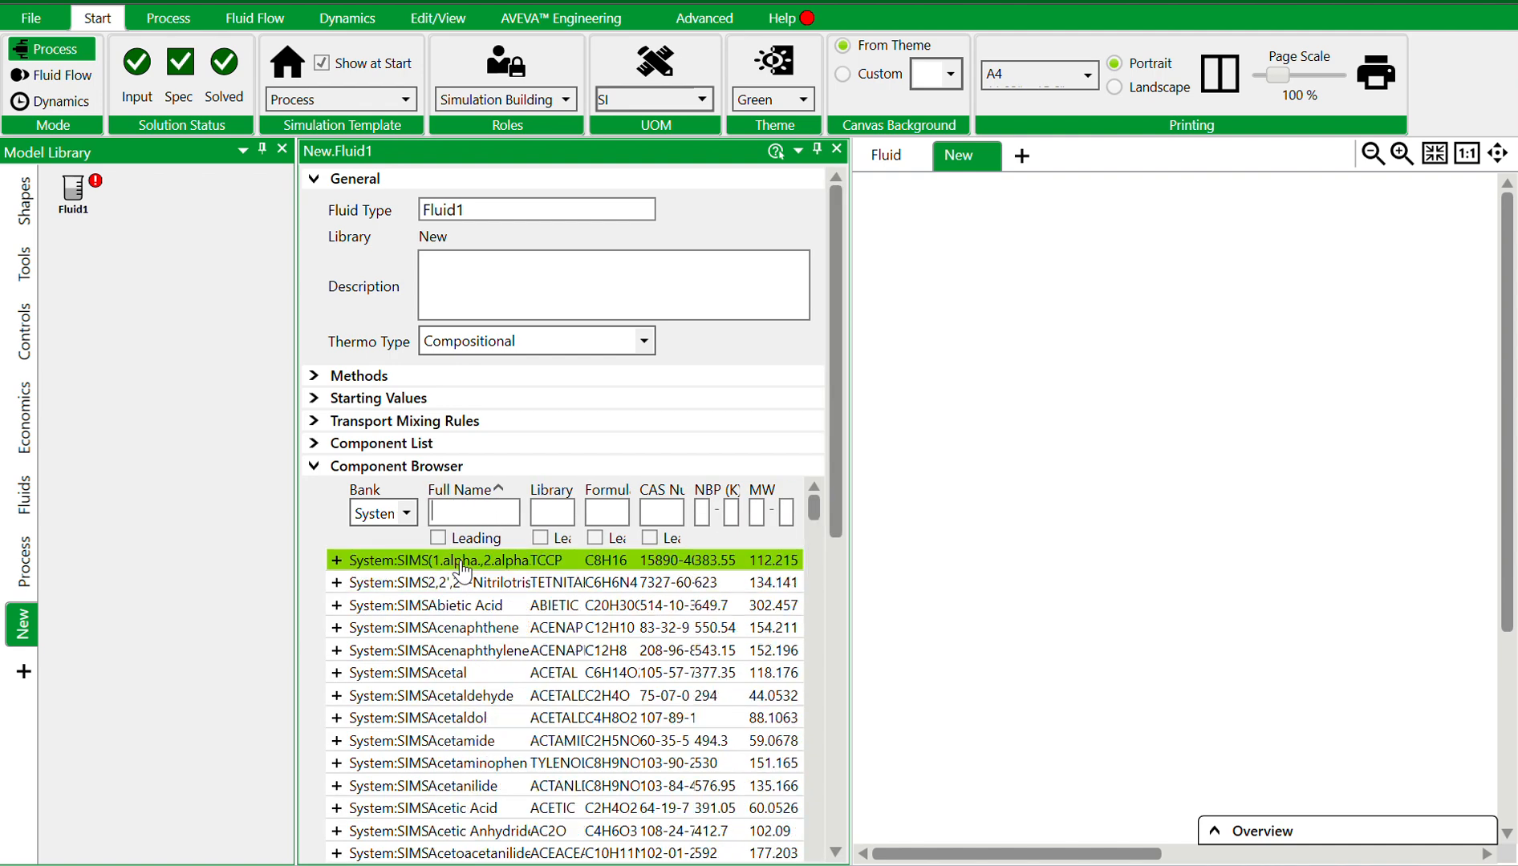
Filter the component browser by formula h2o, then clear the formula filter
click(603, 514)
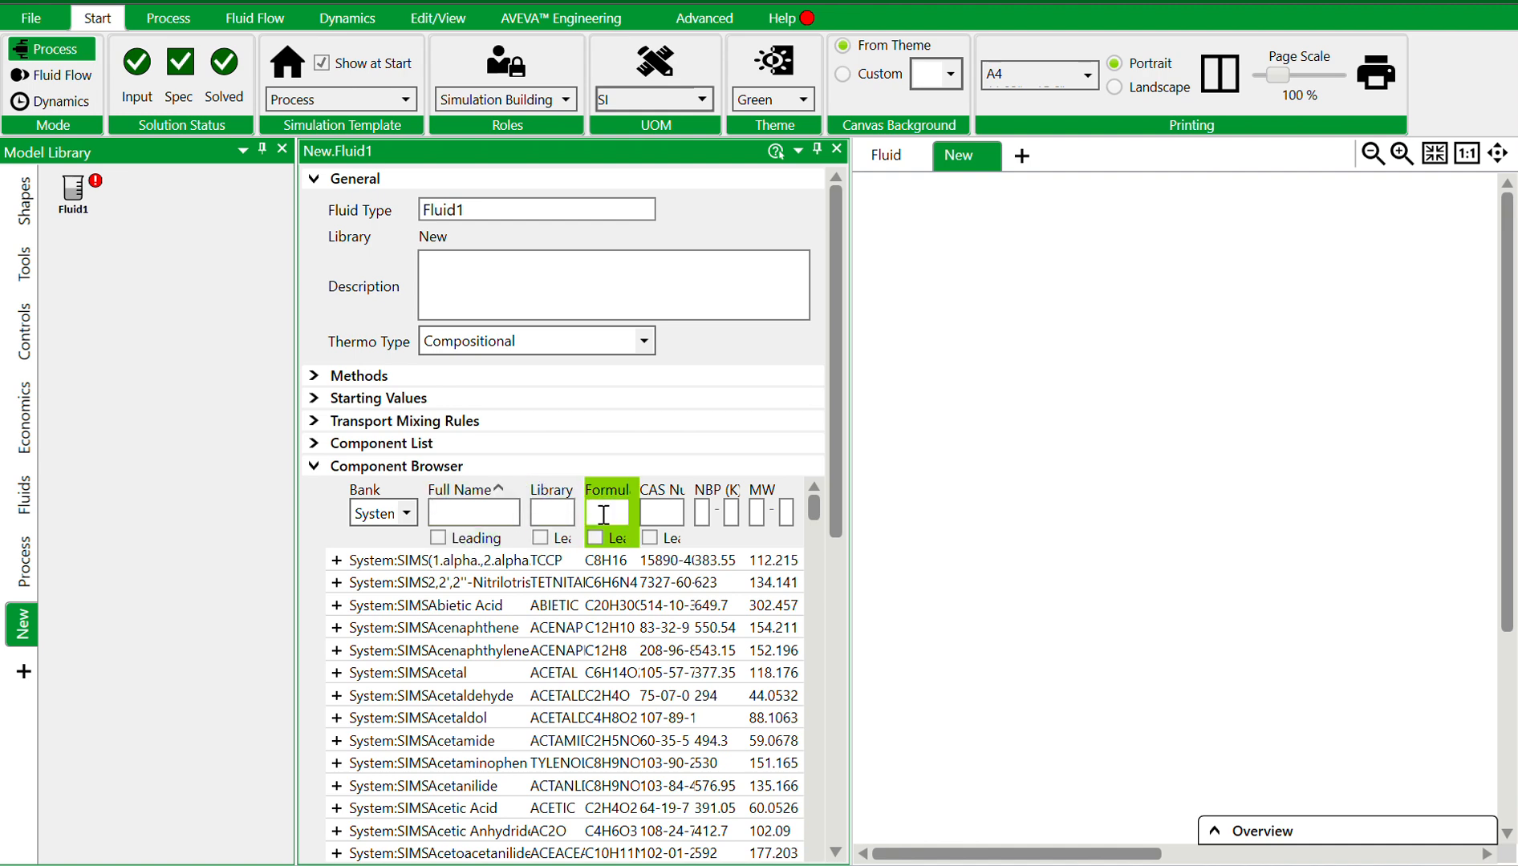
text(h20)
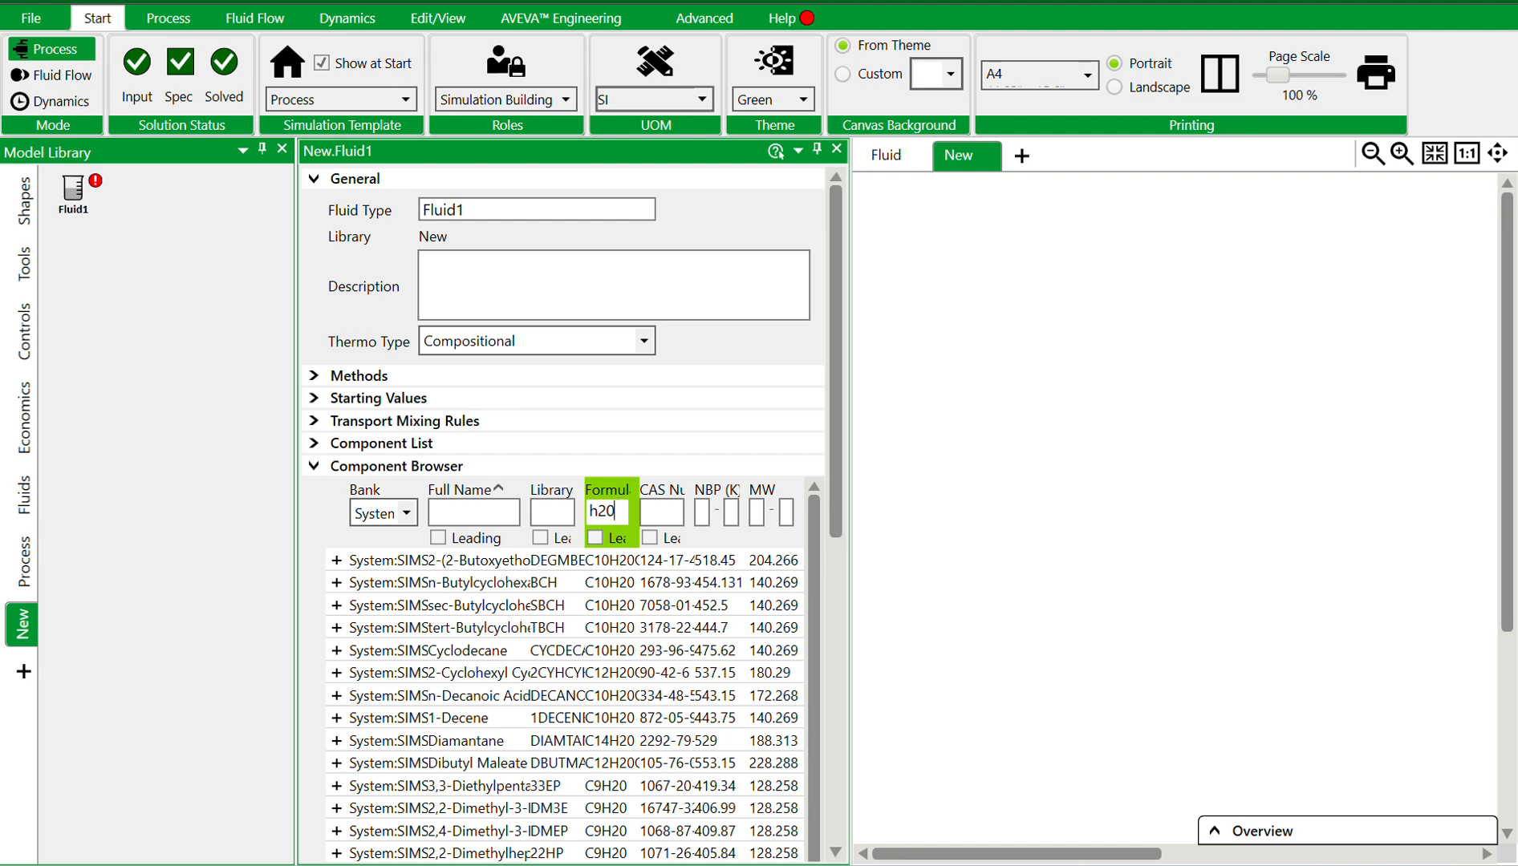
key(BackSpace)
text(o)
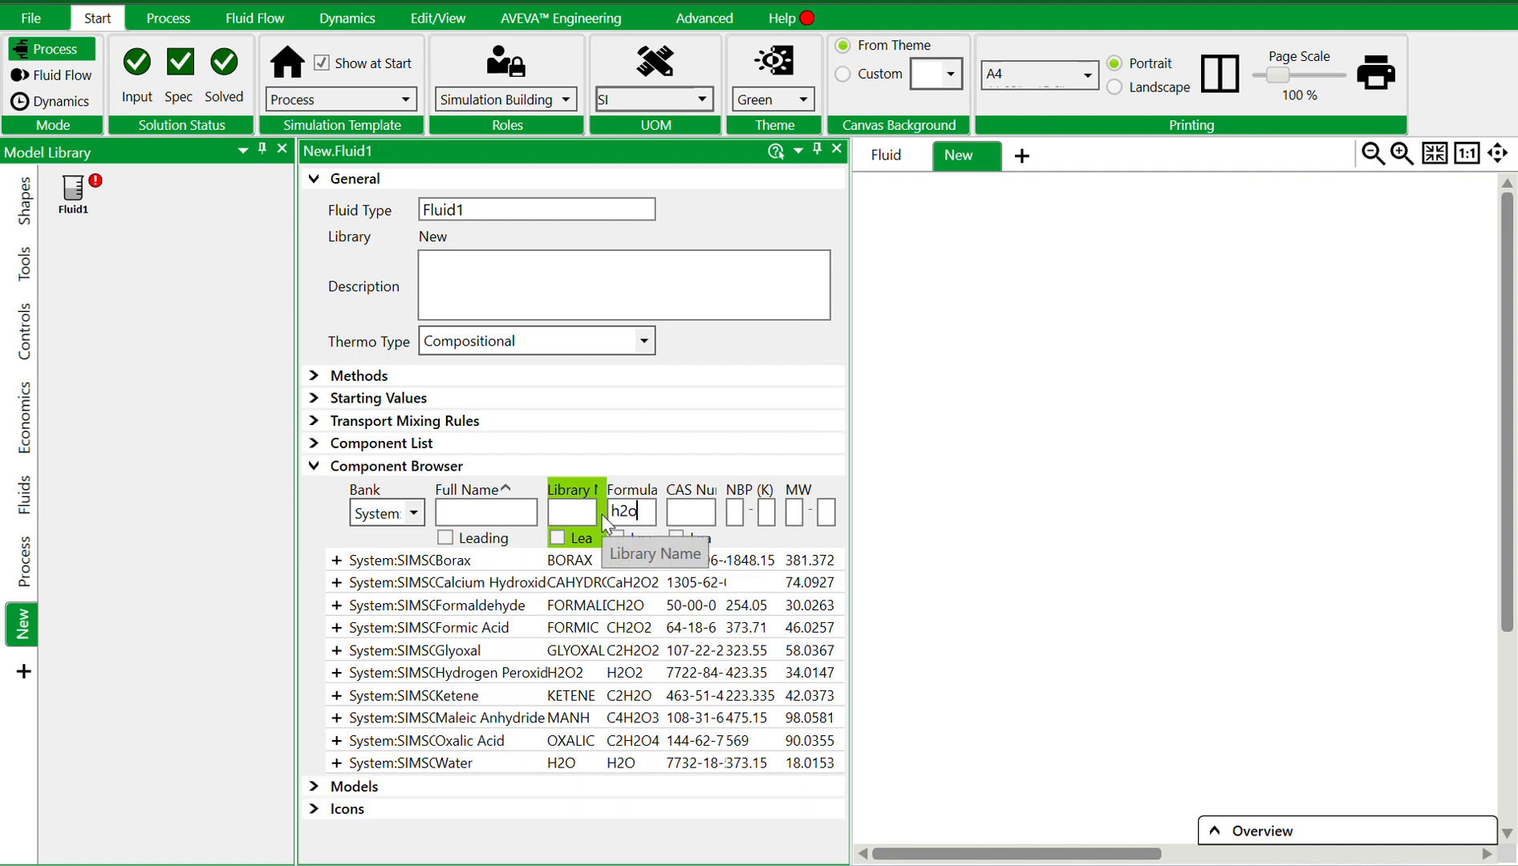
key(BackSpace)
key(BackSpace)
key(BackSpace)
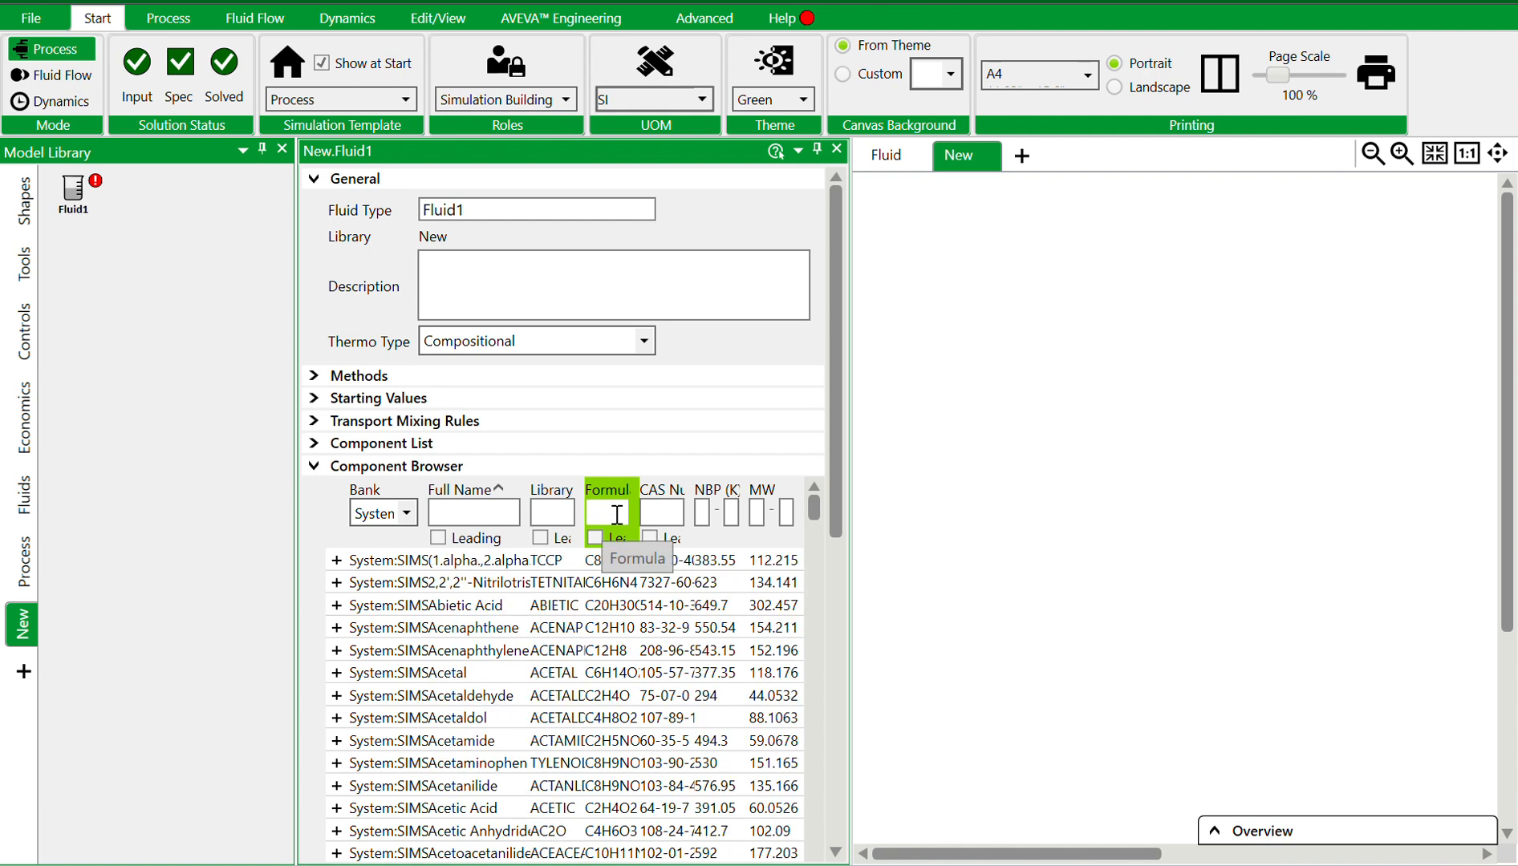
Try filtering components by a minimum NBP of 0, then clear the NBP filter
click(702, 514)
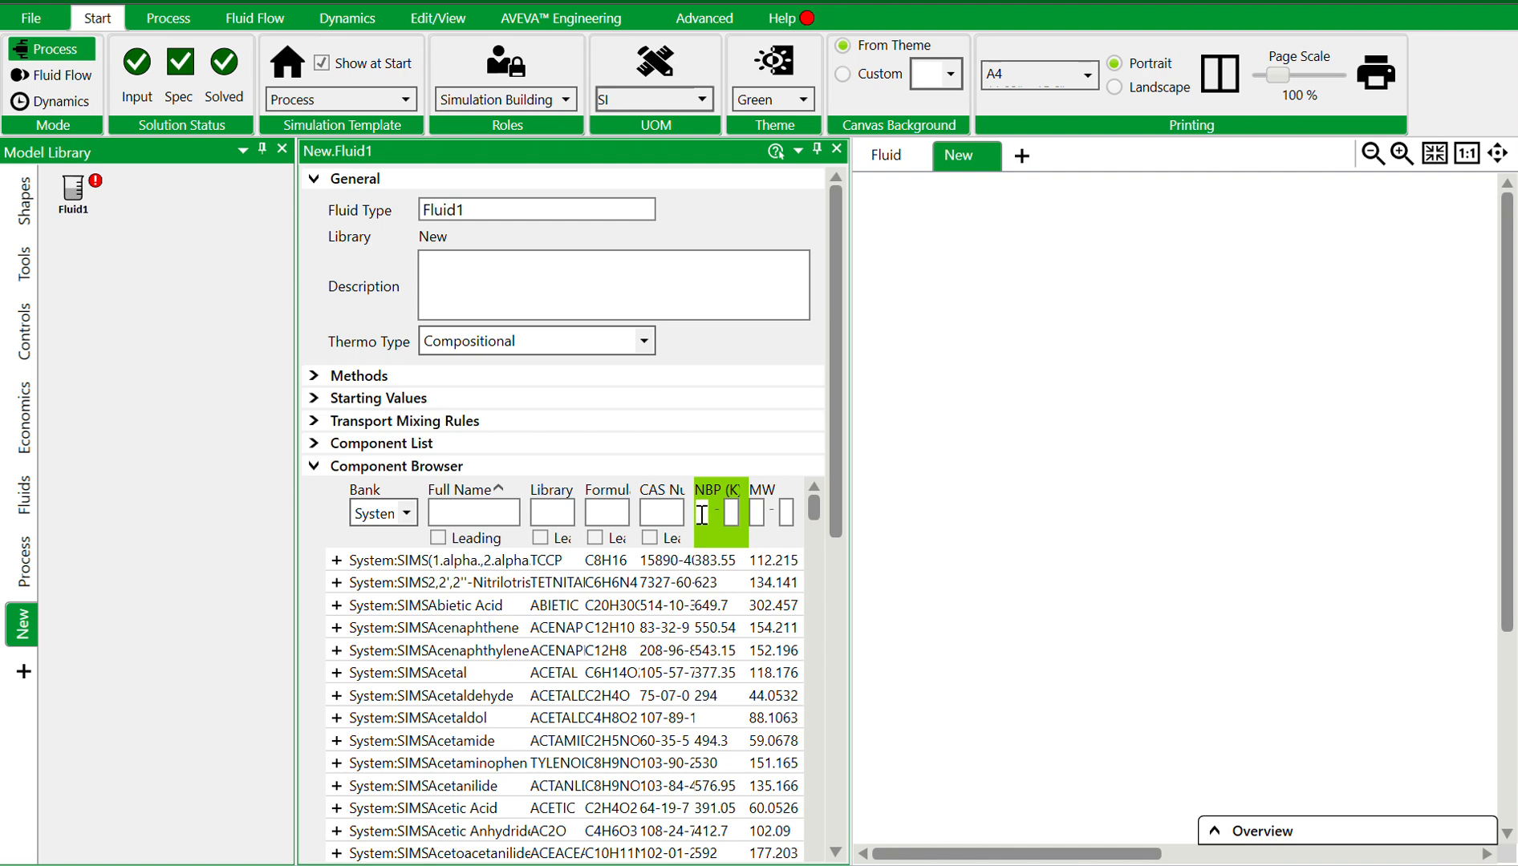
text(0)
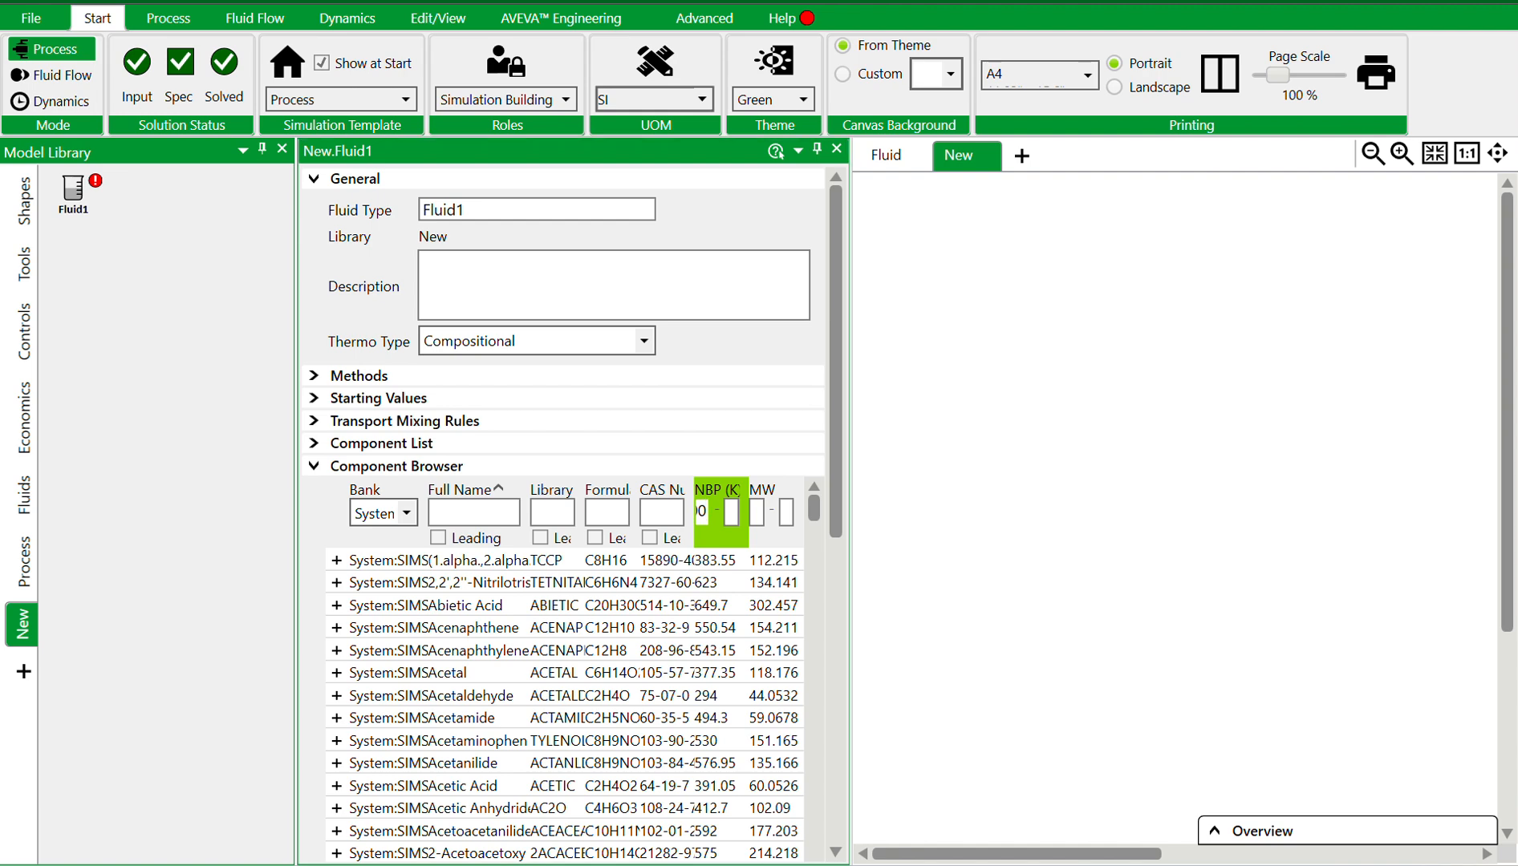
double_click(703, 512)
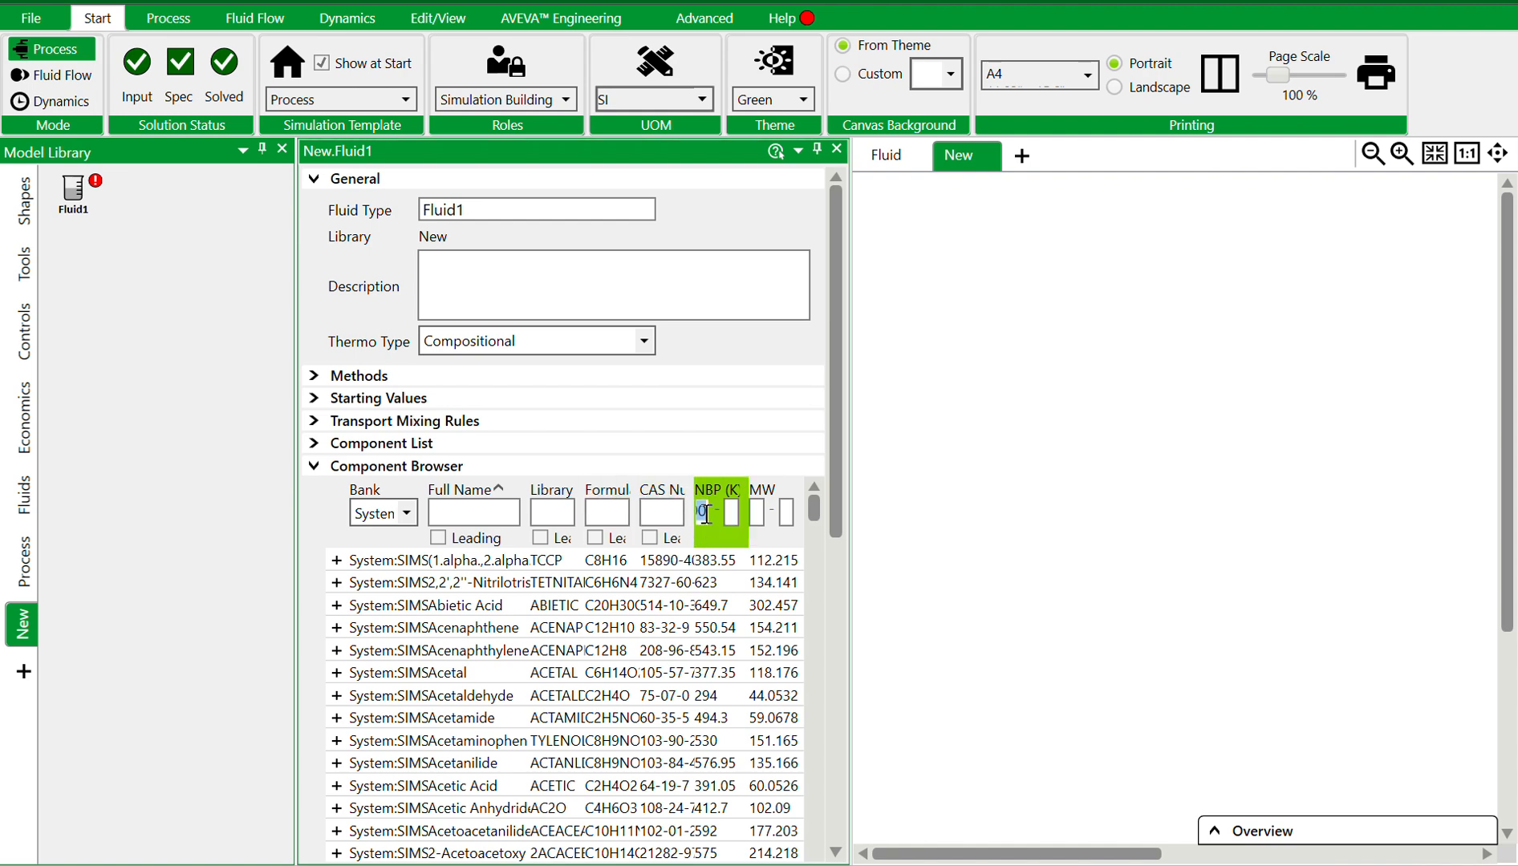
key(BackSpace)
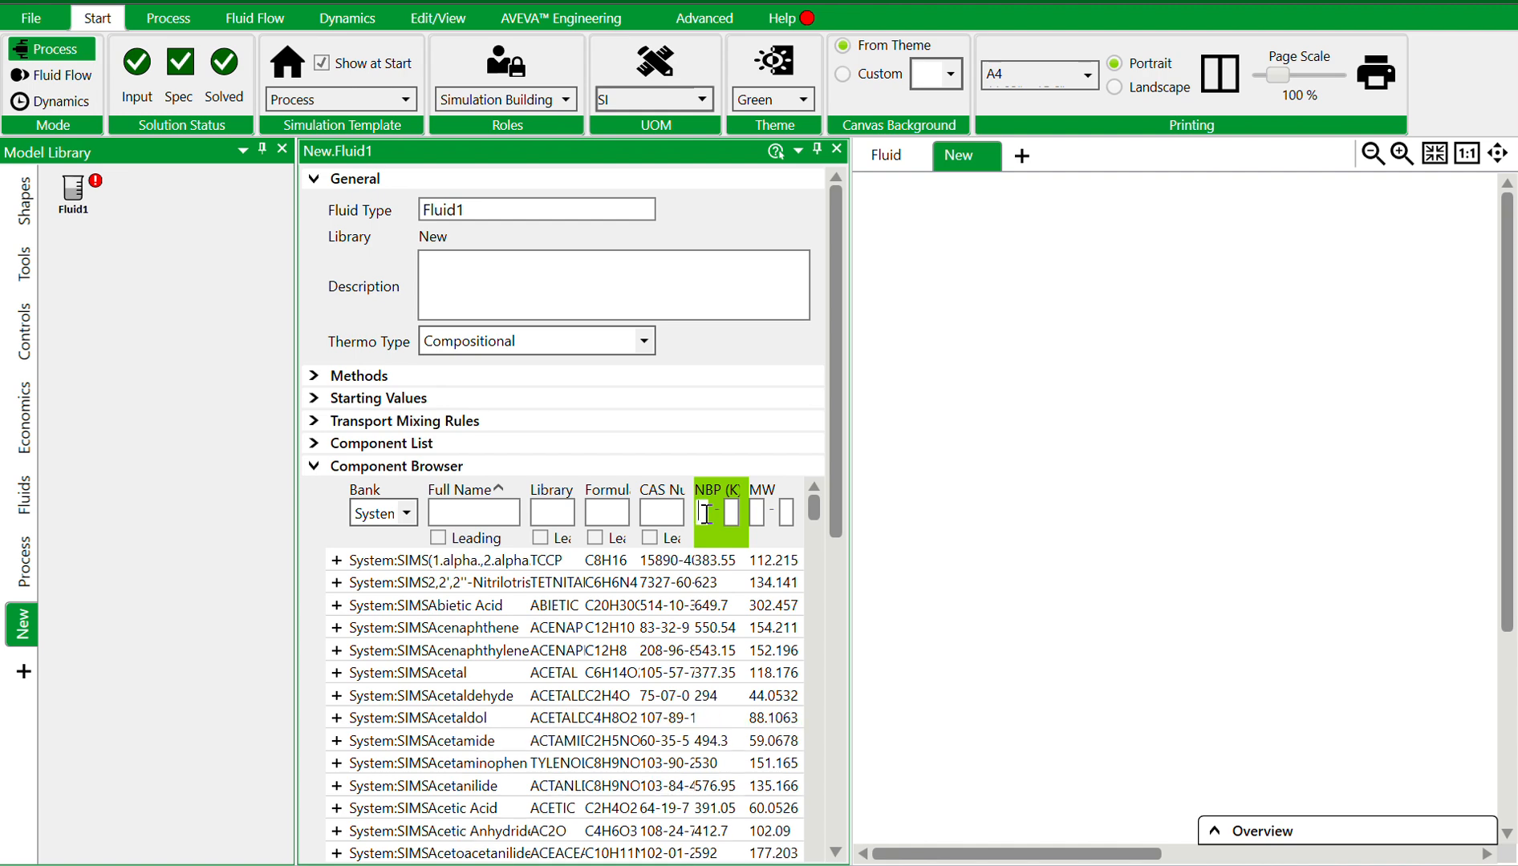
Try filtering components by a minimum MW of 8, then clear the MW filter
click(757, 512)
text(8)
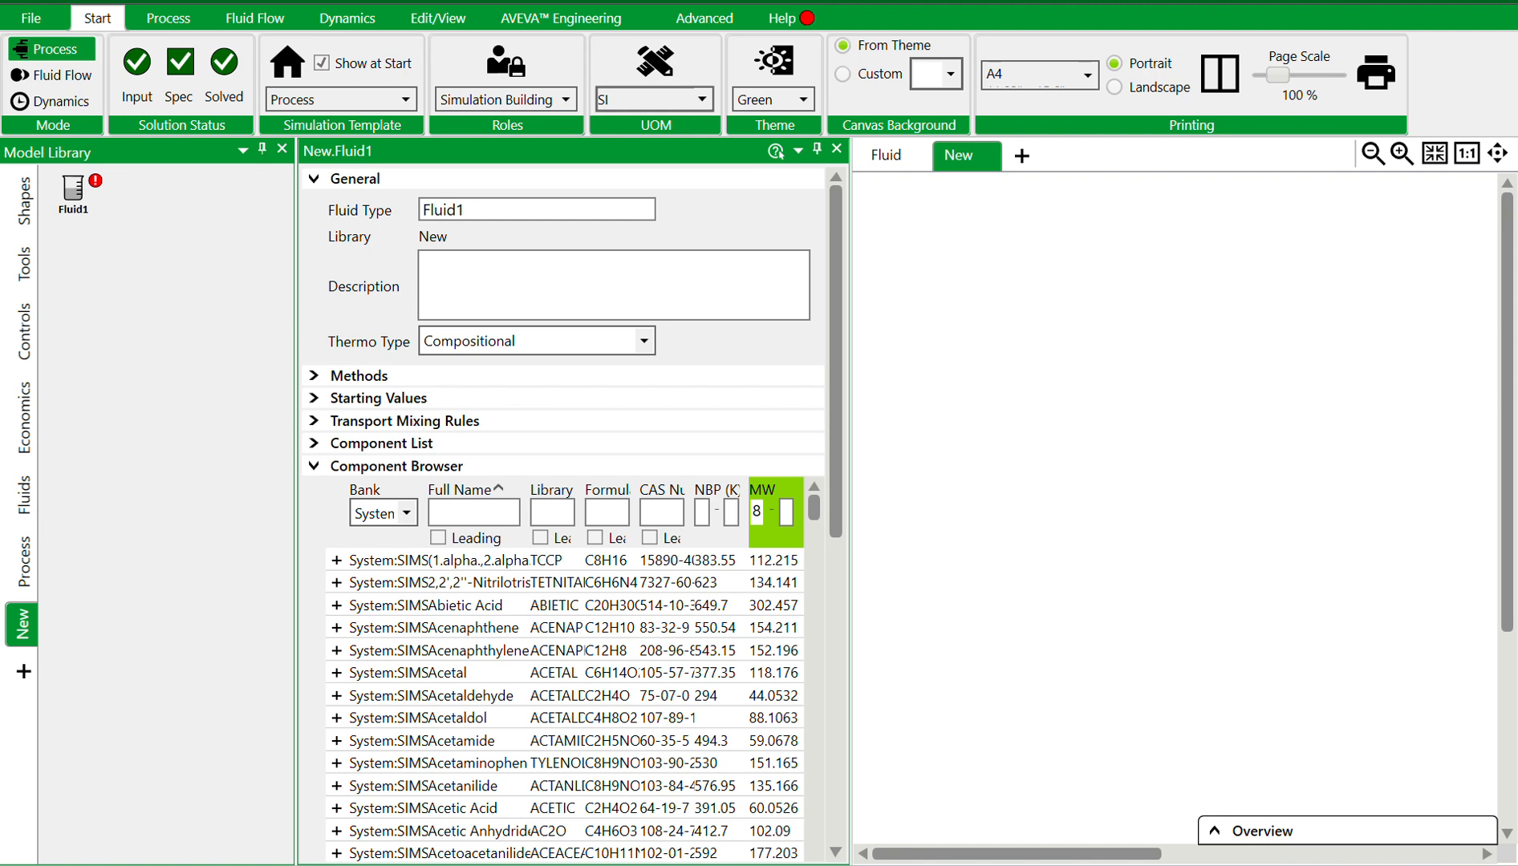
double_click(758, 512)
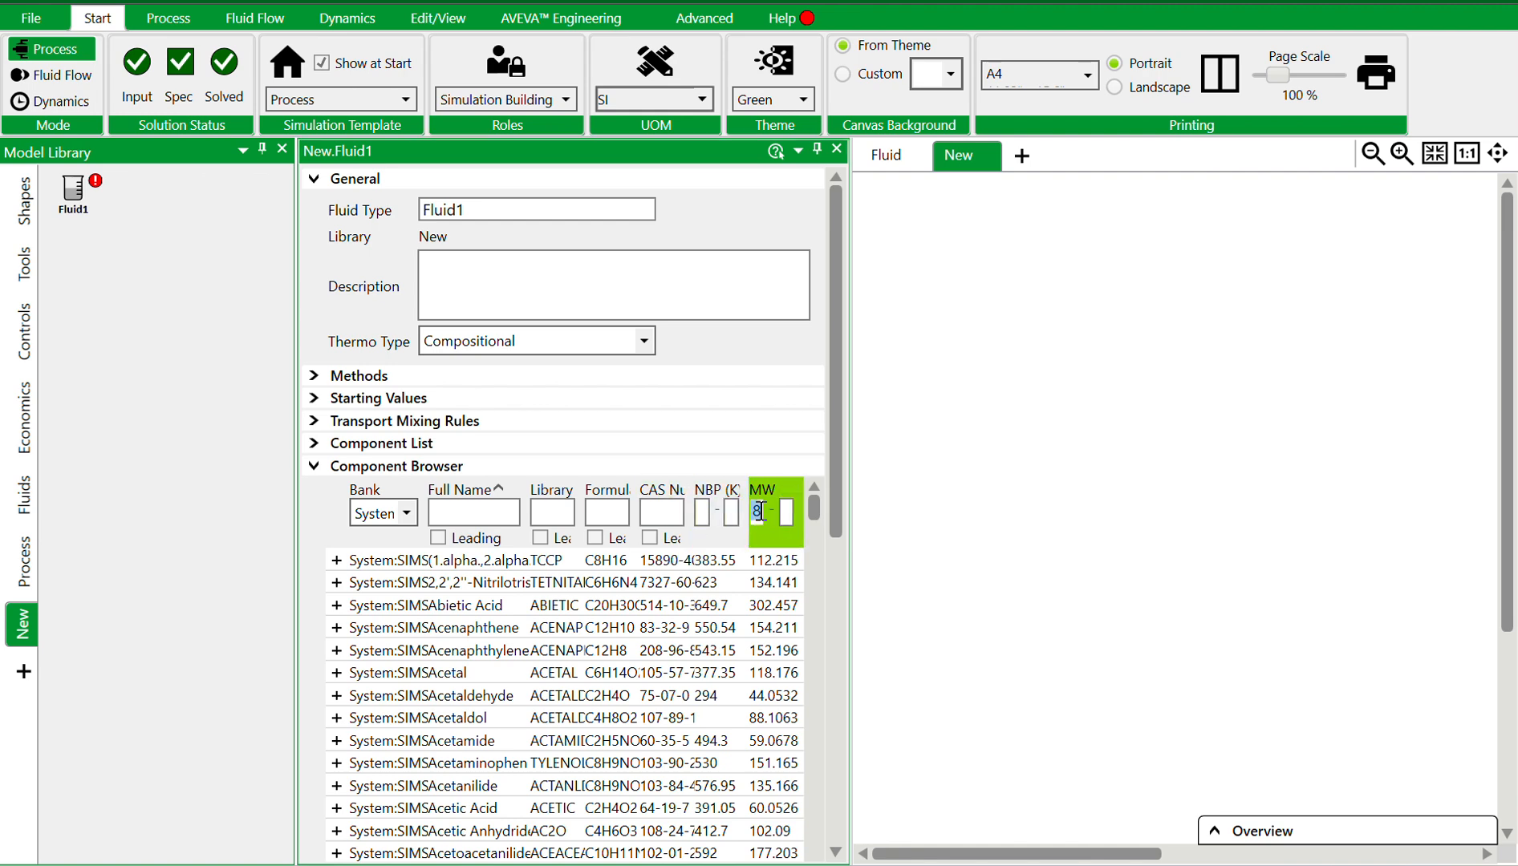
click(758, 511)
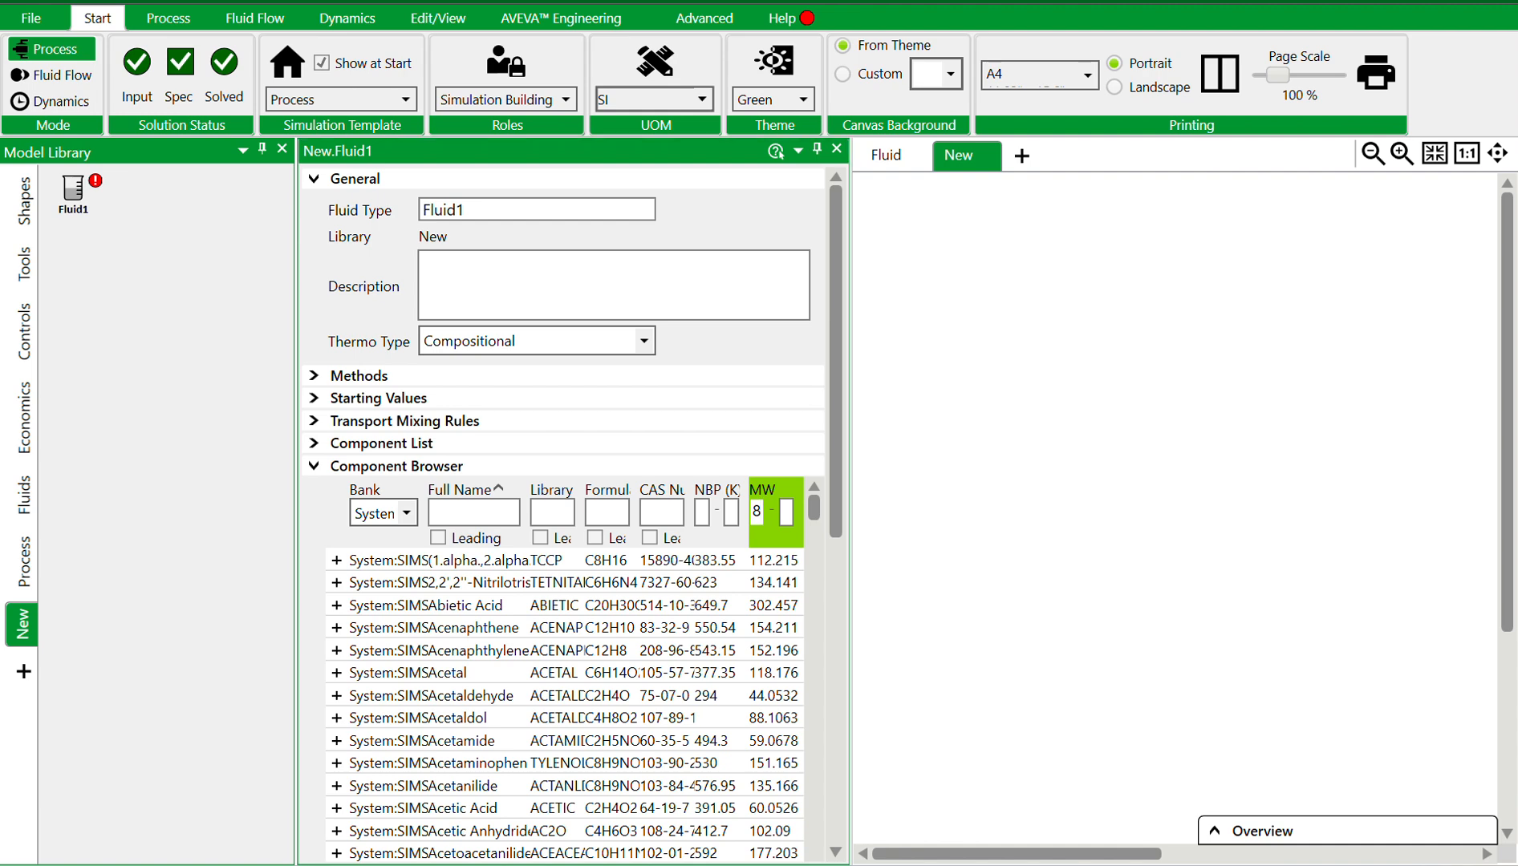
double_click(762, 511)
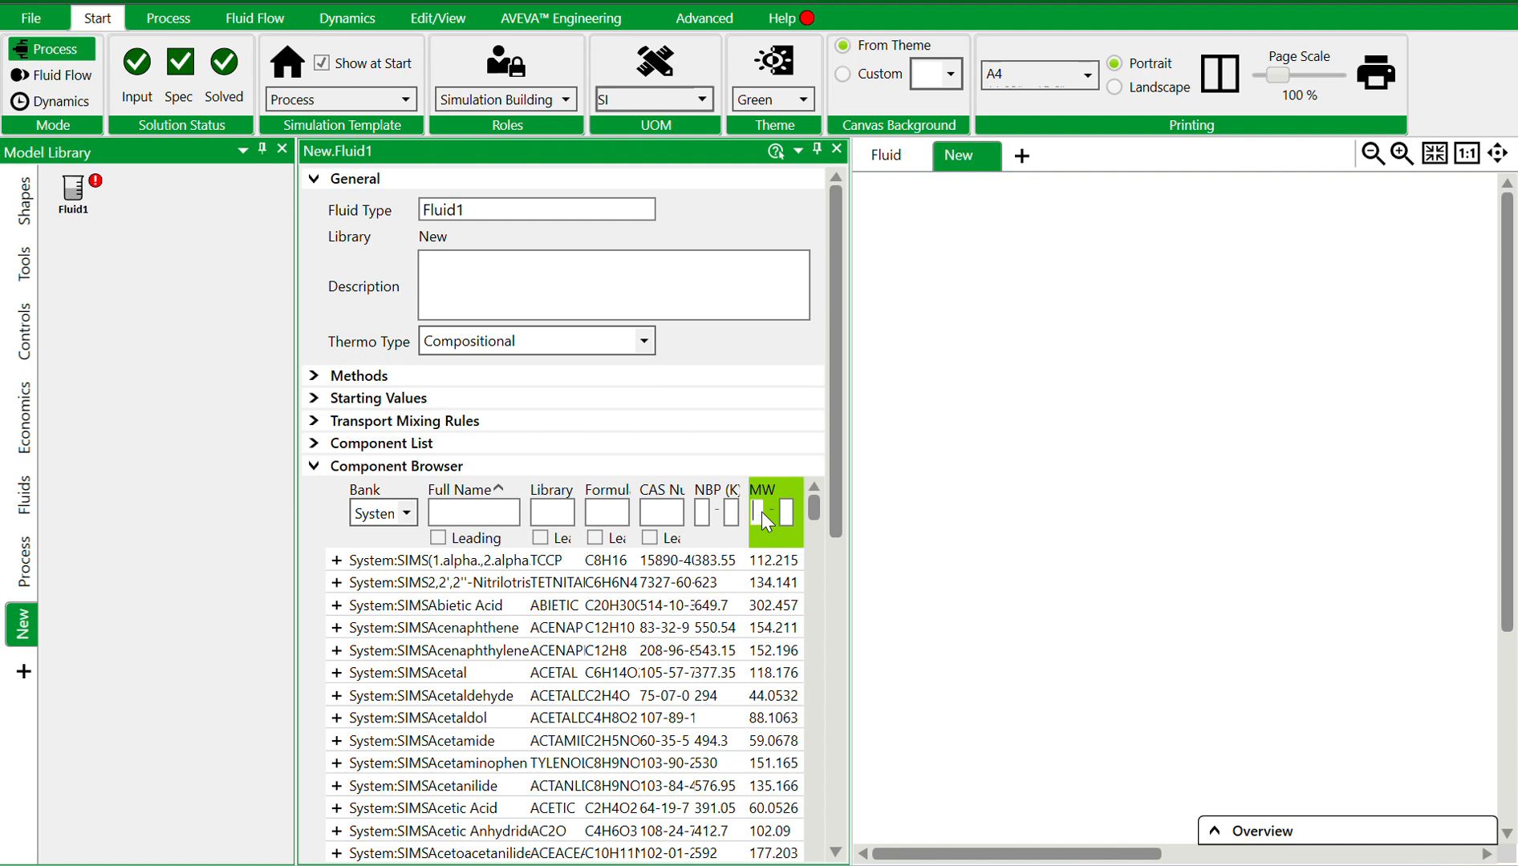
key(BackSpace)
Search for methanol by full name and add it to the fluid's component list
click(477, 513)
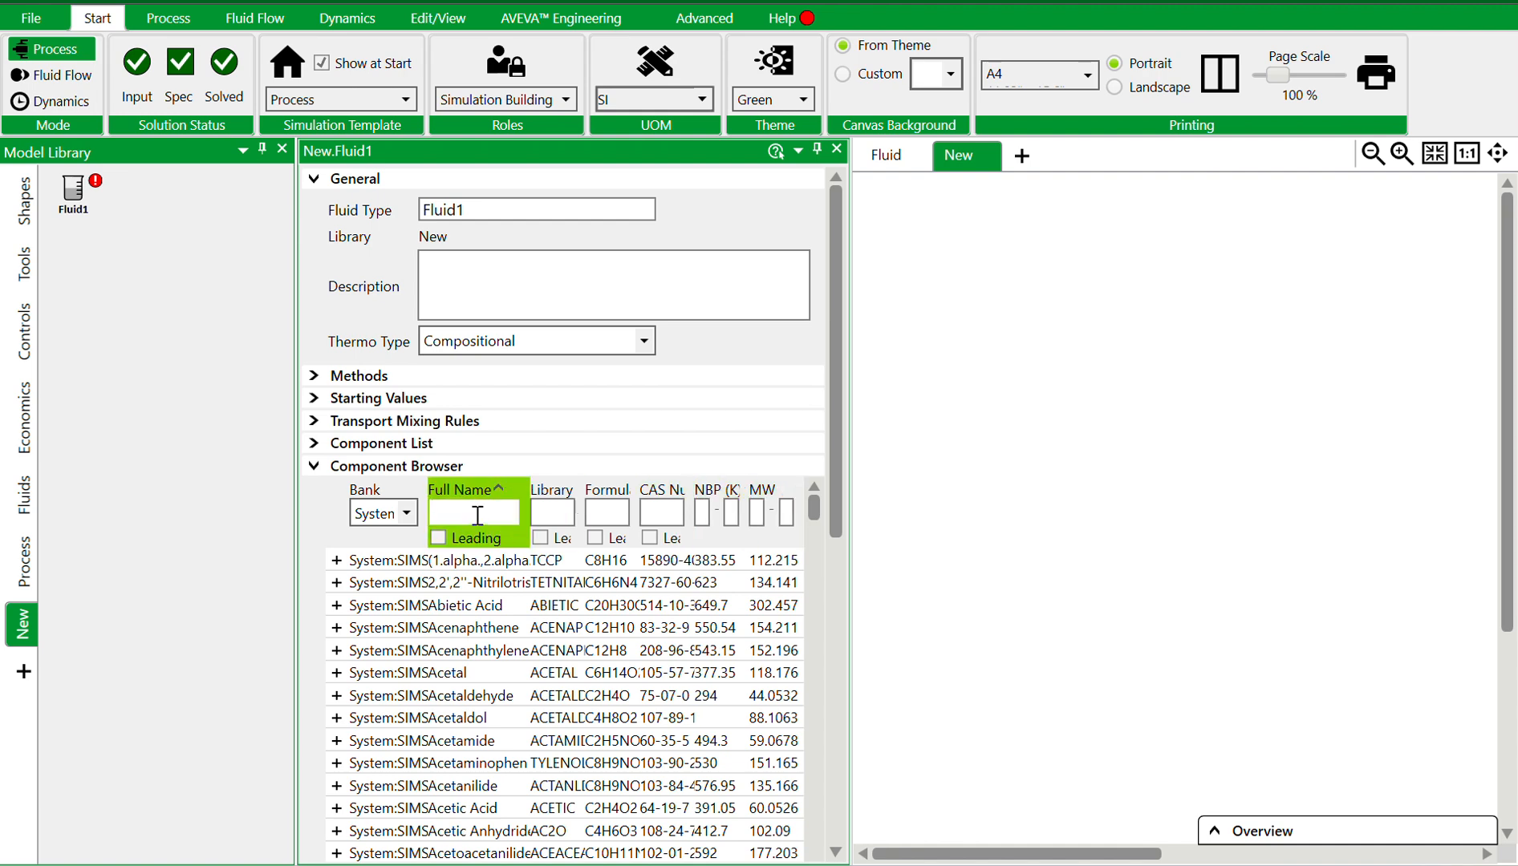
text(methano)
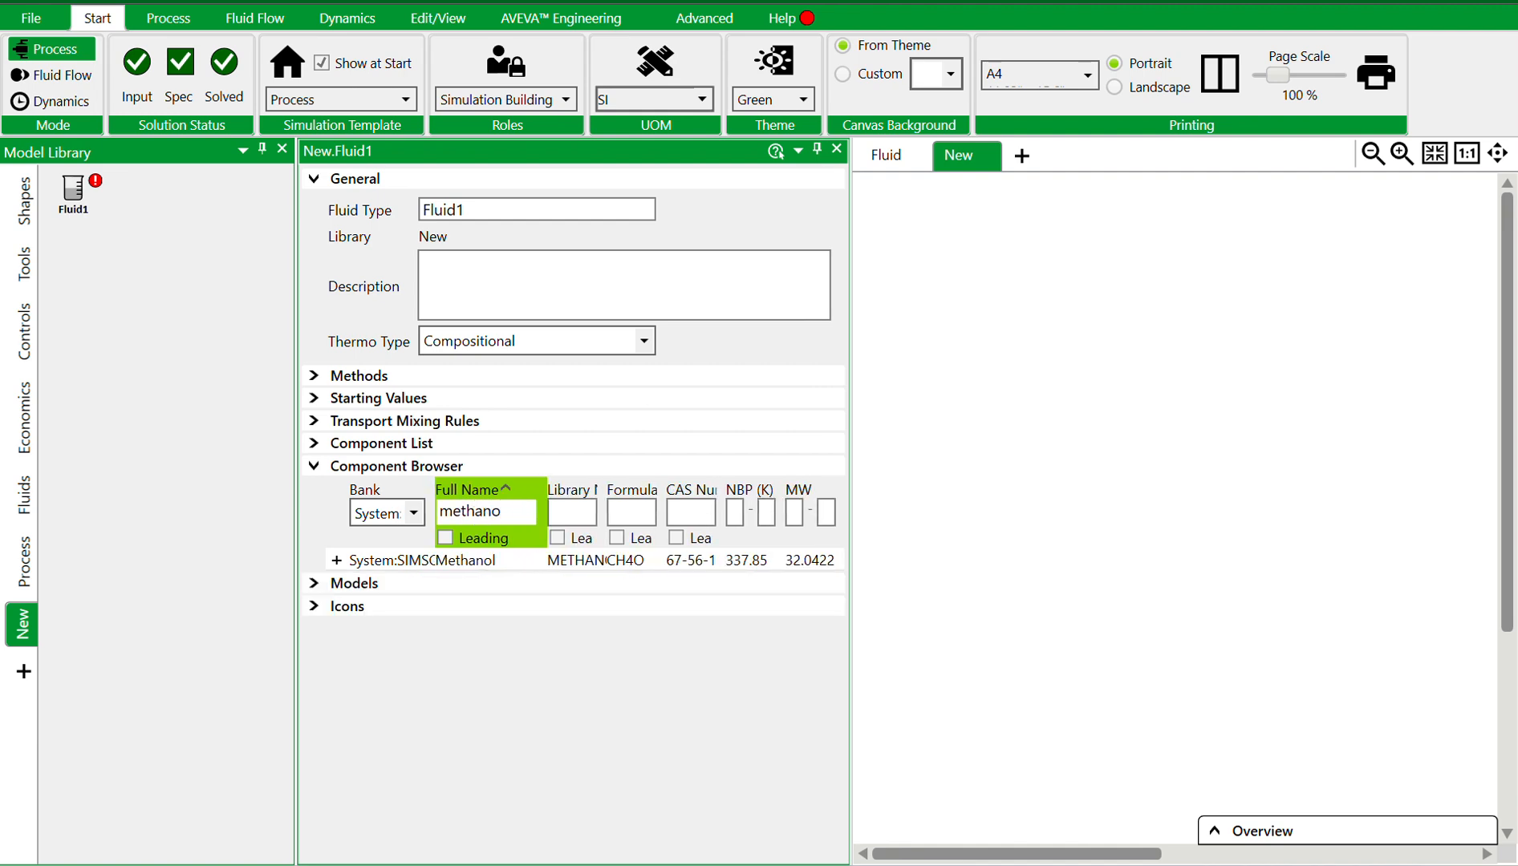
text(l)
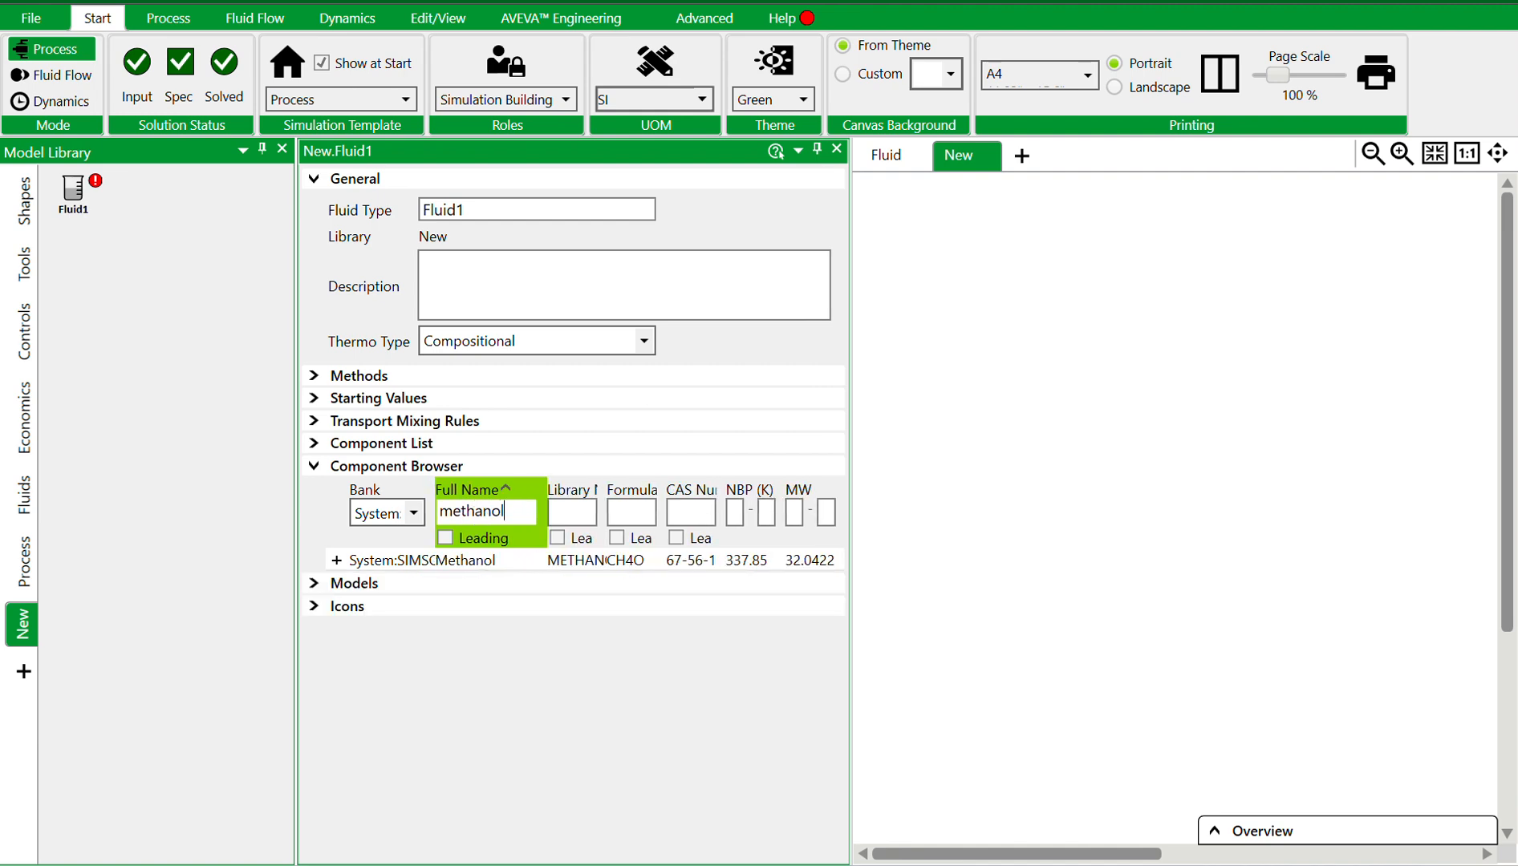
click(335, 564)
Expand the Component Data and Component List sections and scroll across the methanol entry's columns
click(325, 472)
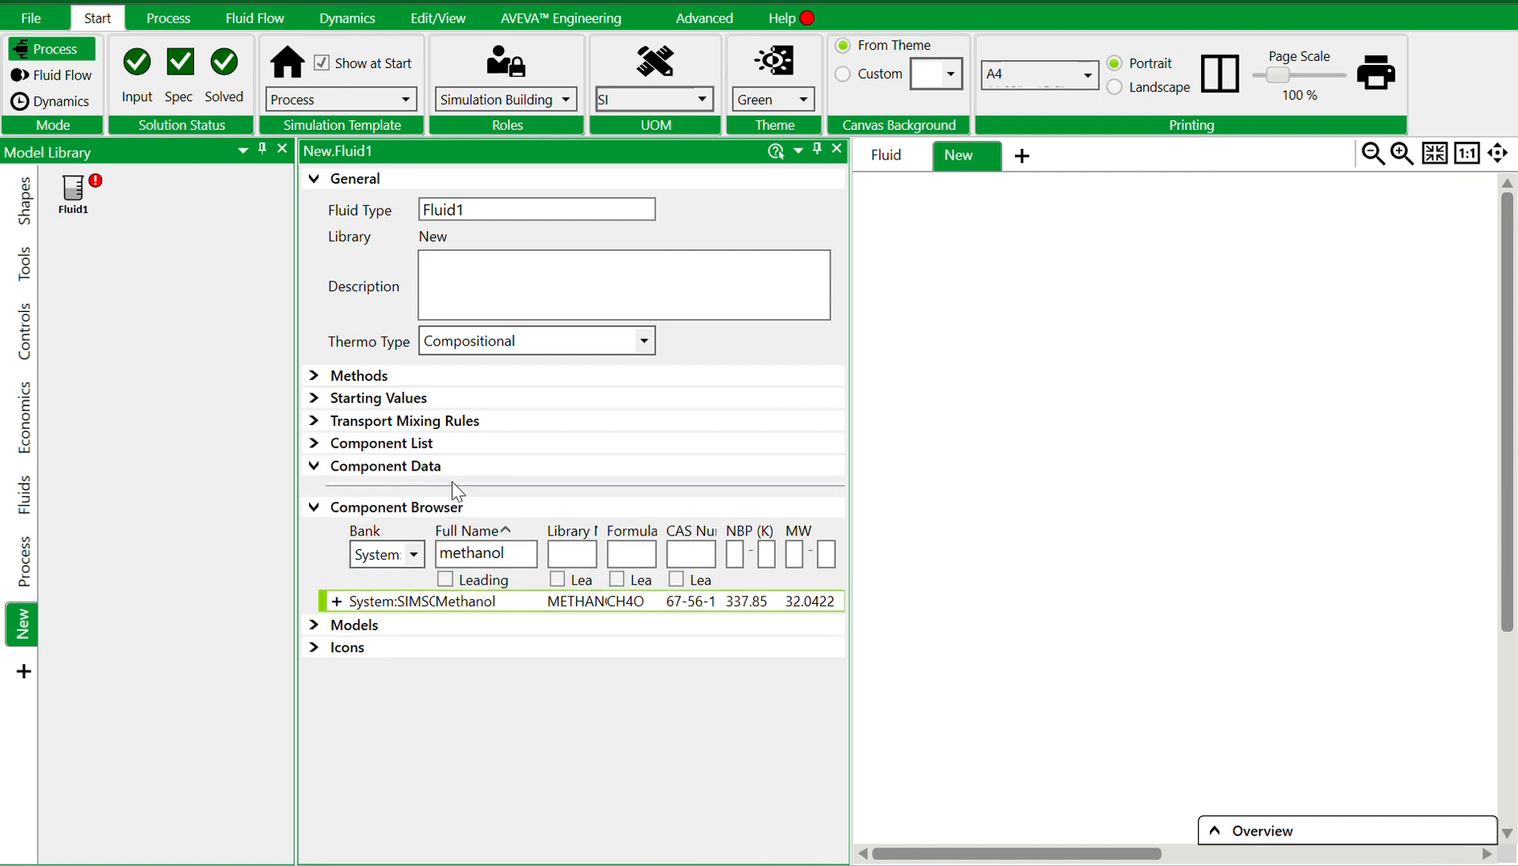
click(310, 446)
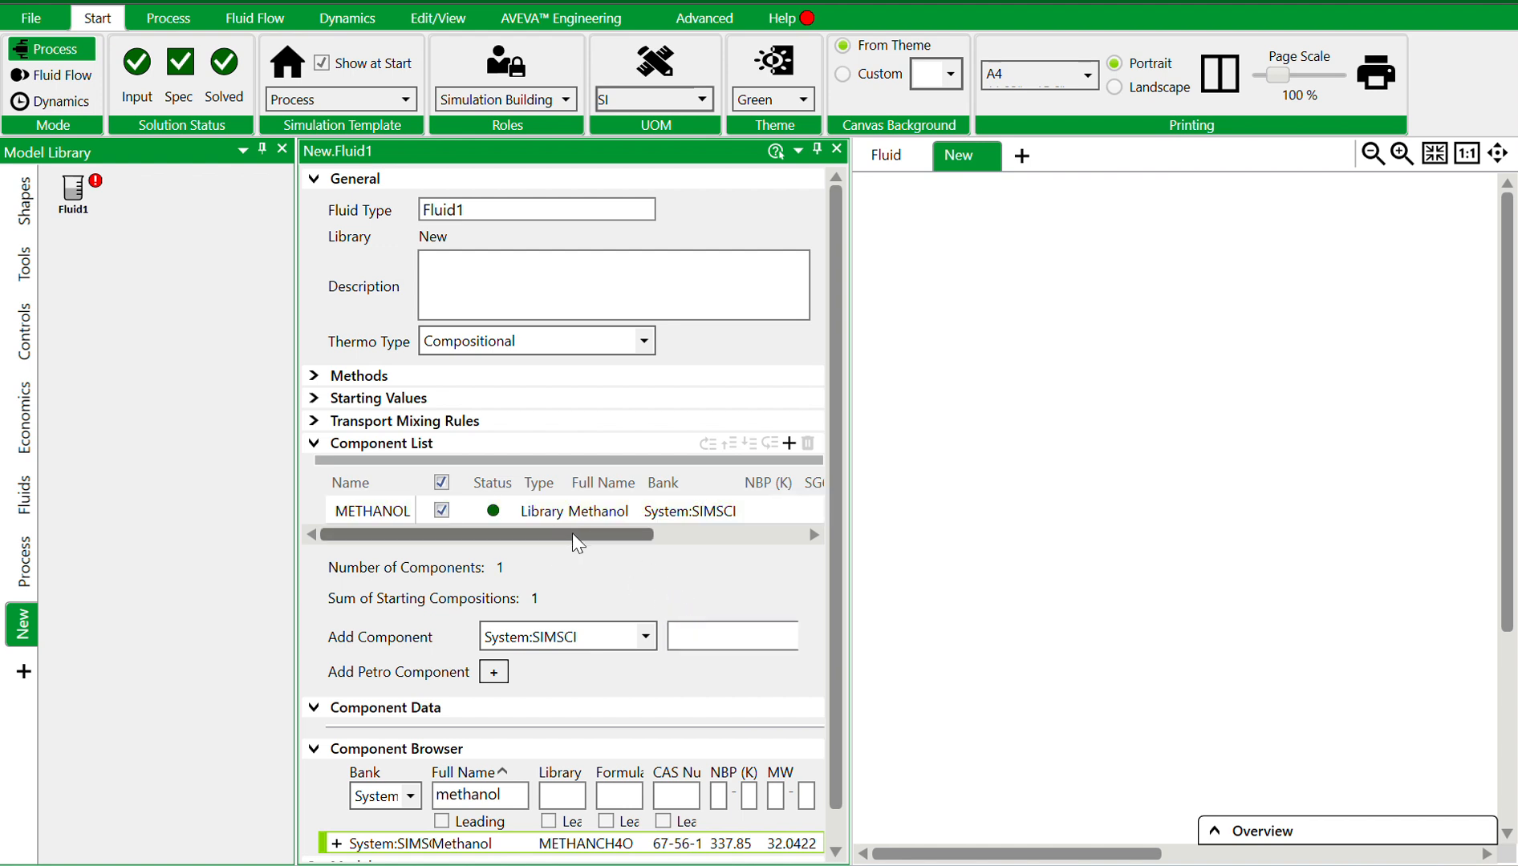
drag(572, 534, 772, 536)
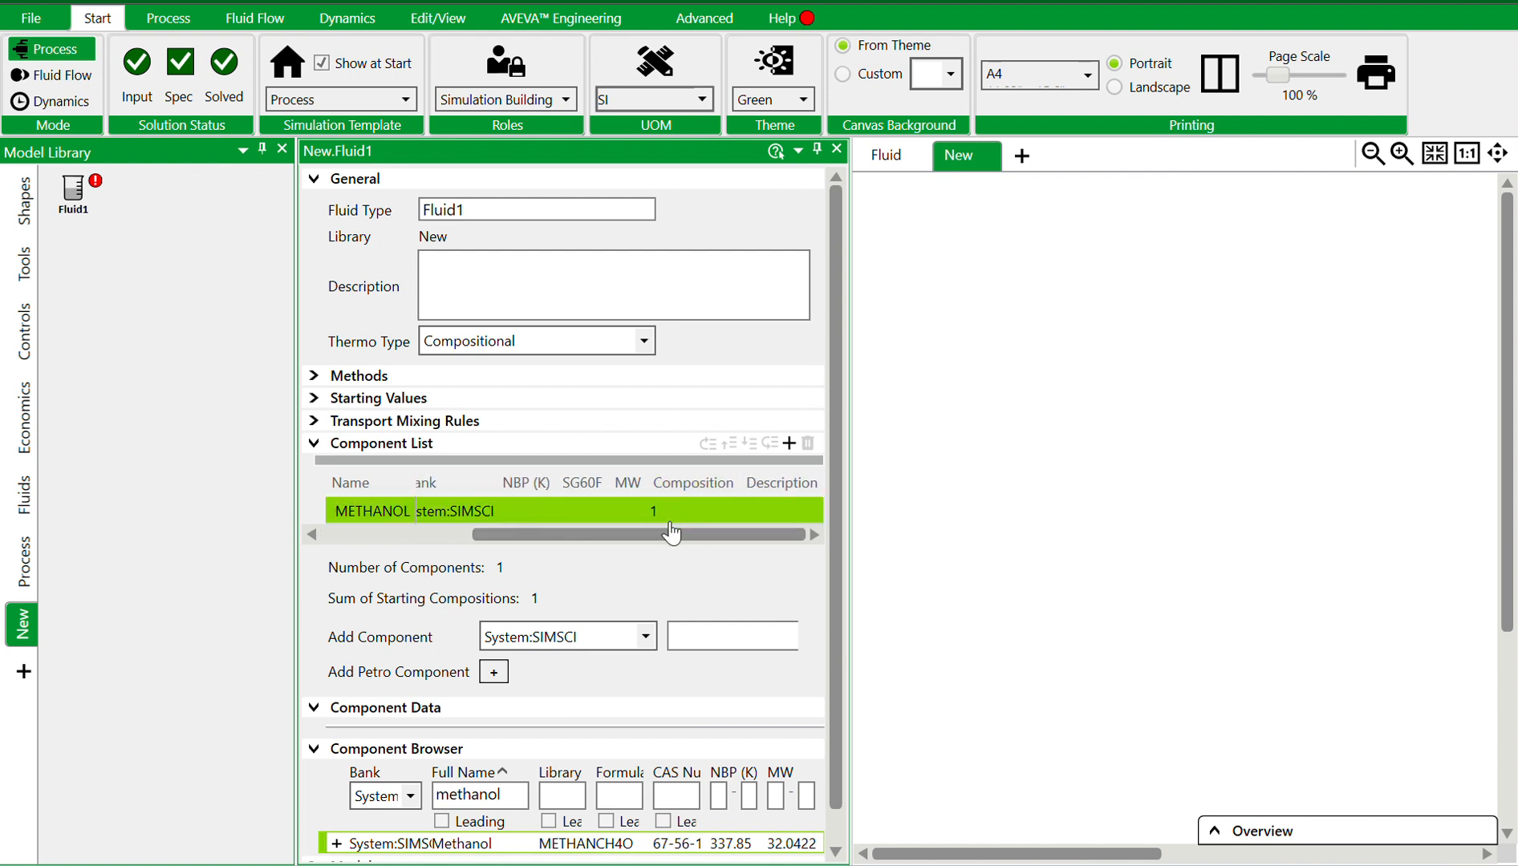
Set the fluid's thermodynamic system to Non-Random Two-Liquid (NRTL) and its phases to Liquid Only
drag(670, 535, 520, 548)
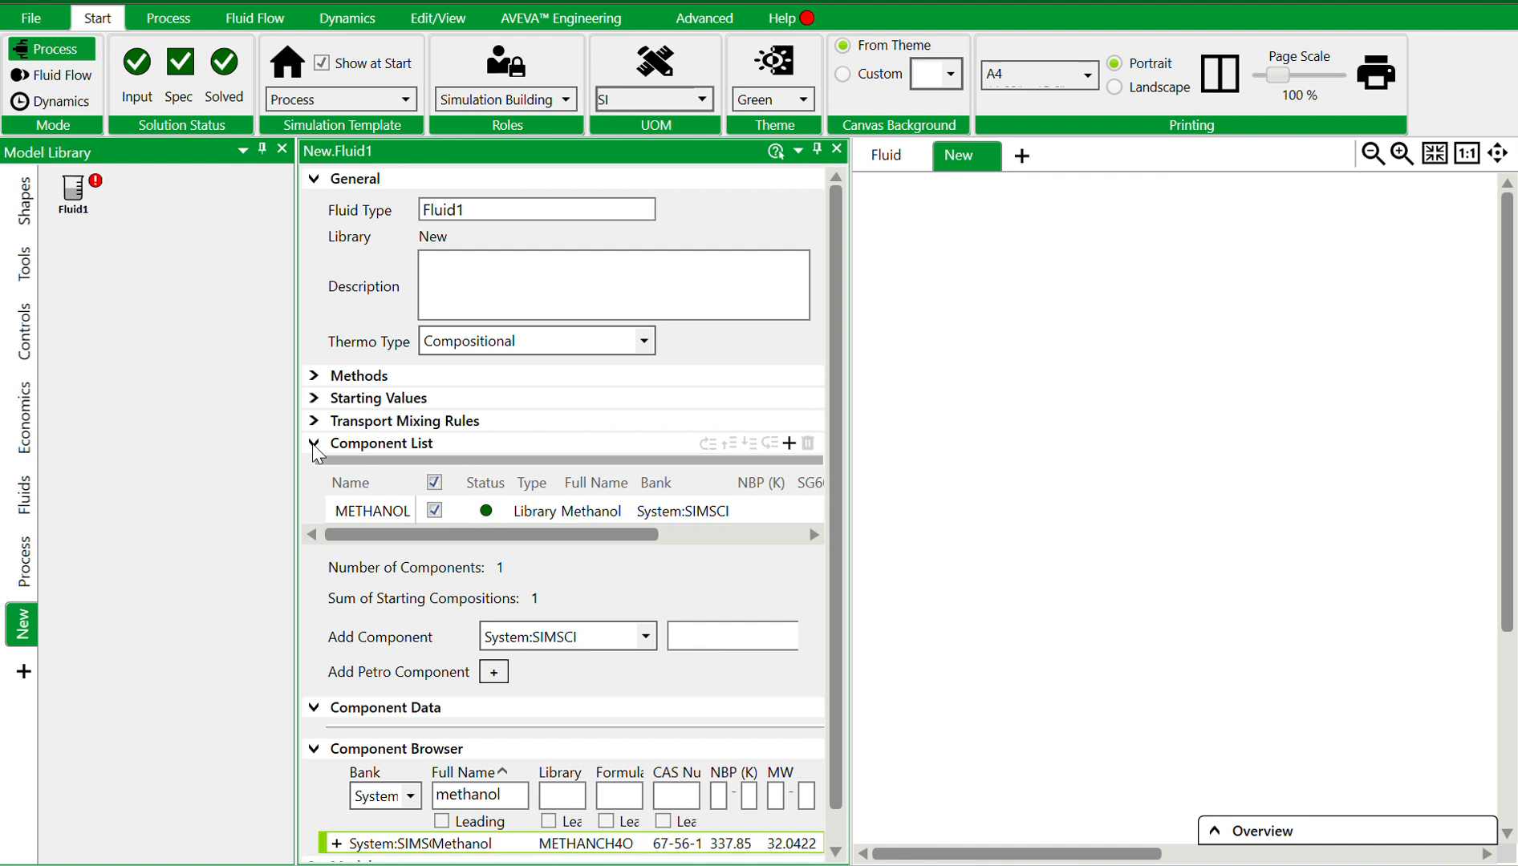
click(313, 375)
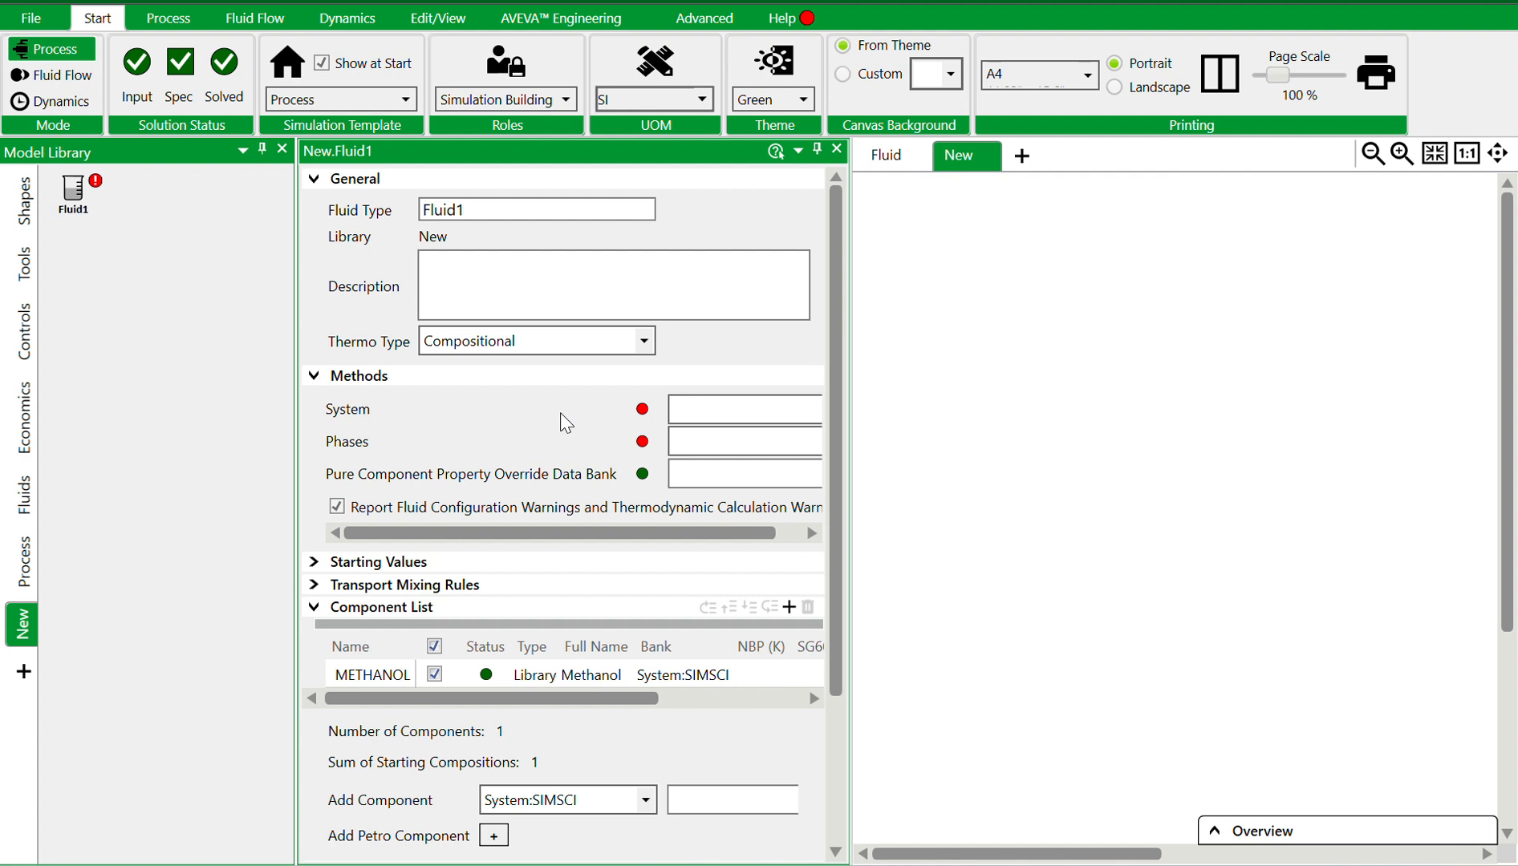
click(746, 409)
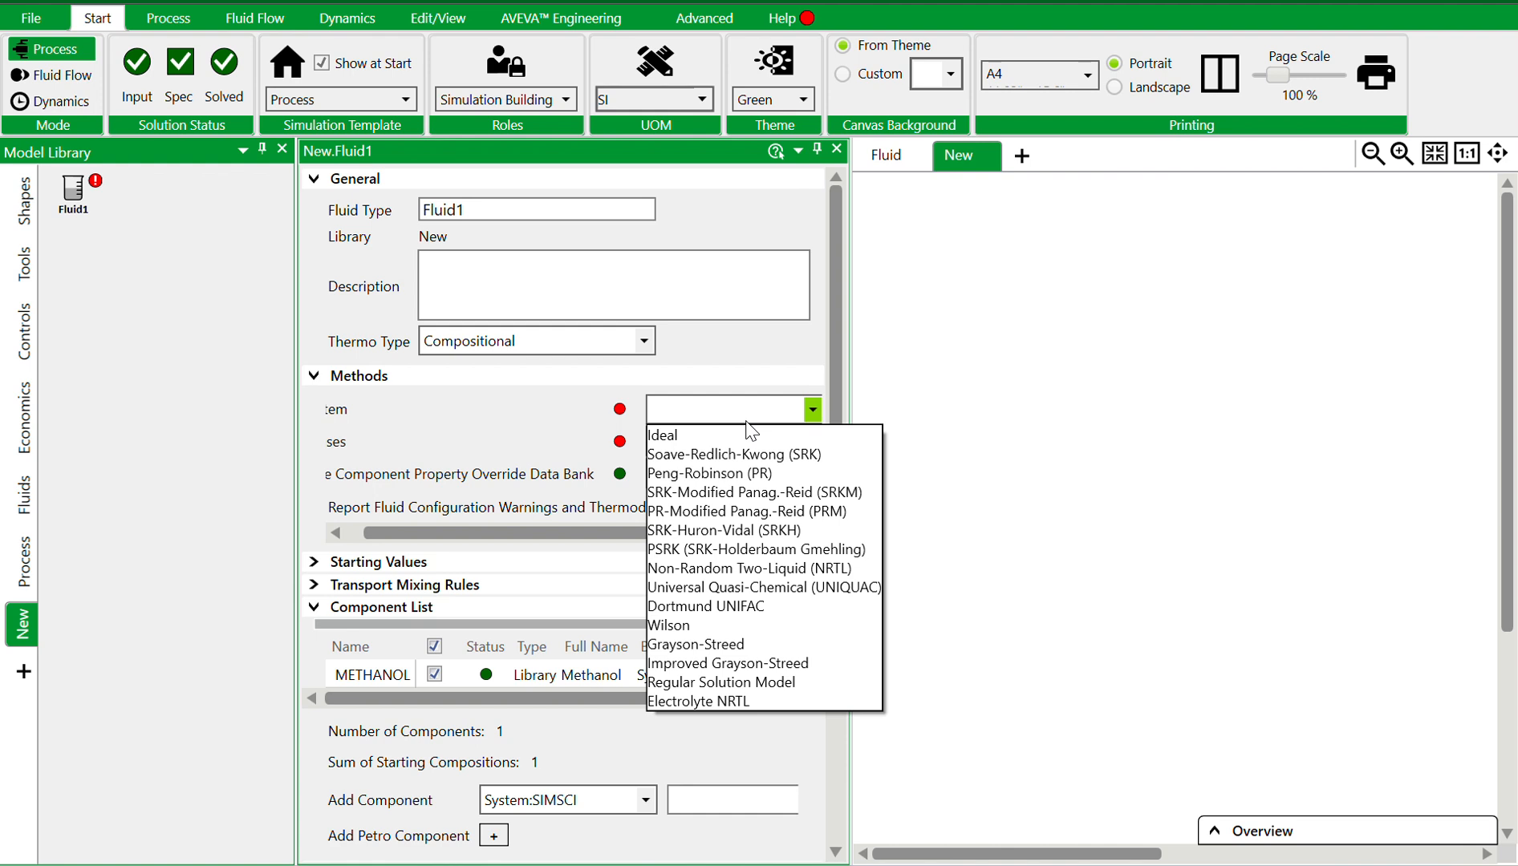
click(733, 568)
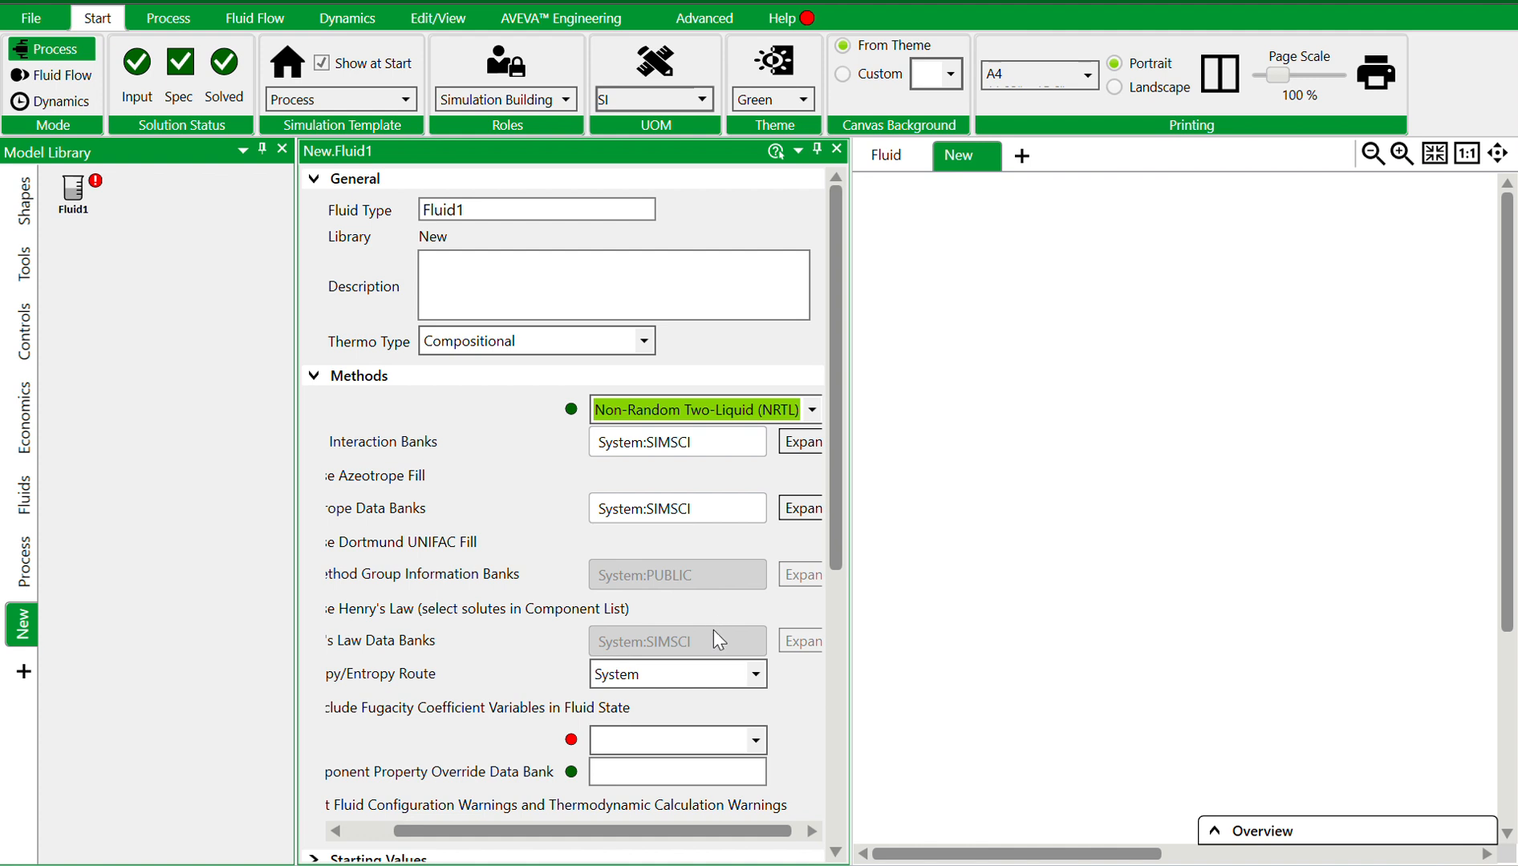
click(757, 741)
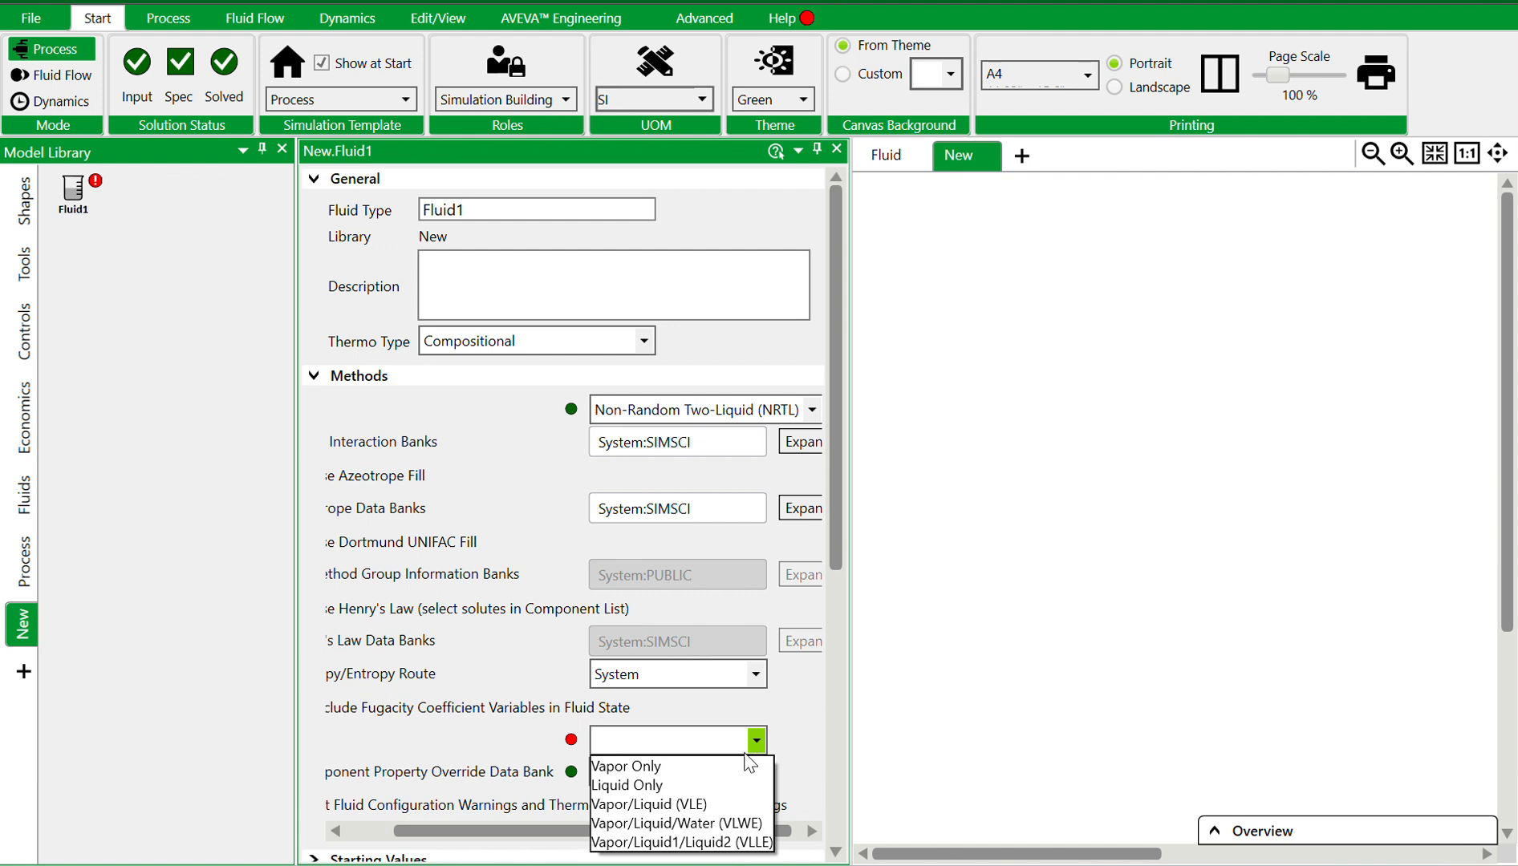
click(668, 785)
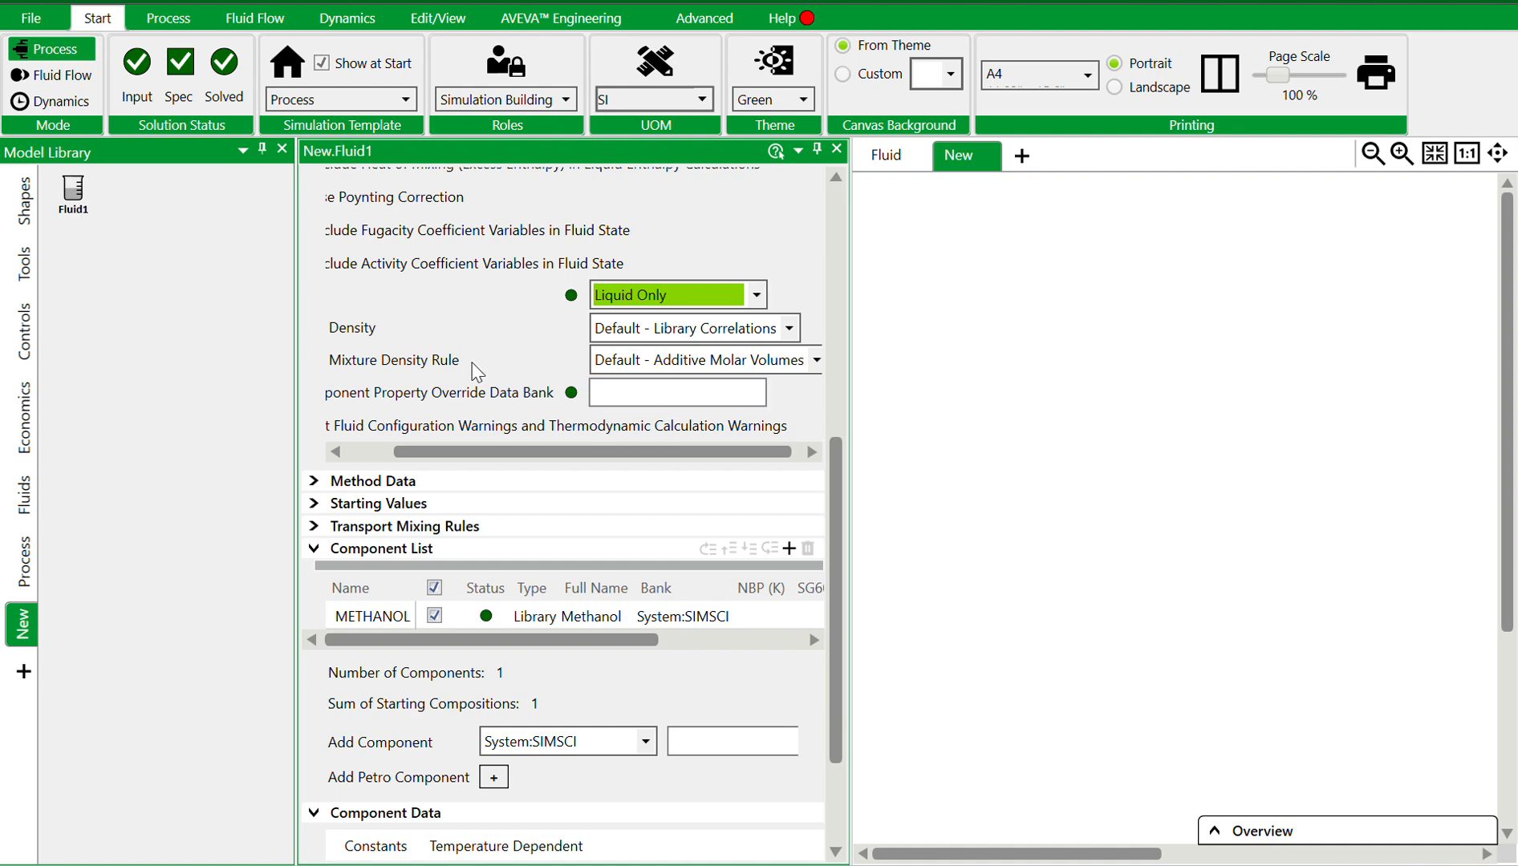
Open the Starting Values section and set the initial pressure to 5 bar
scroll(433, 457, down, 3)
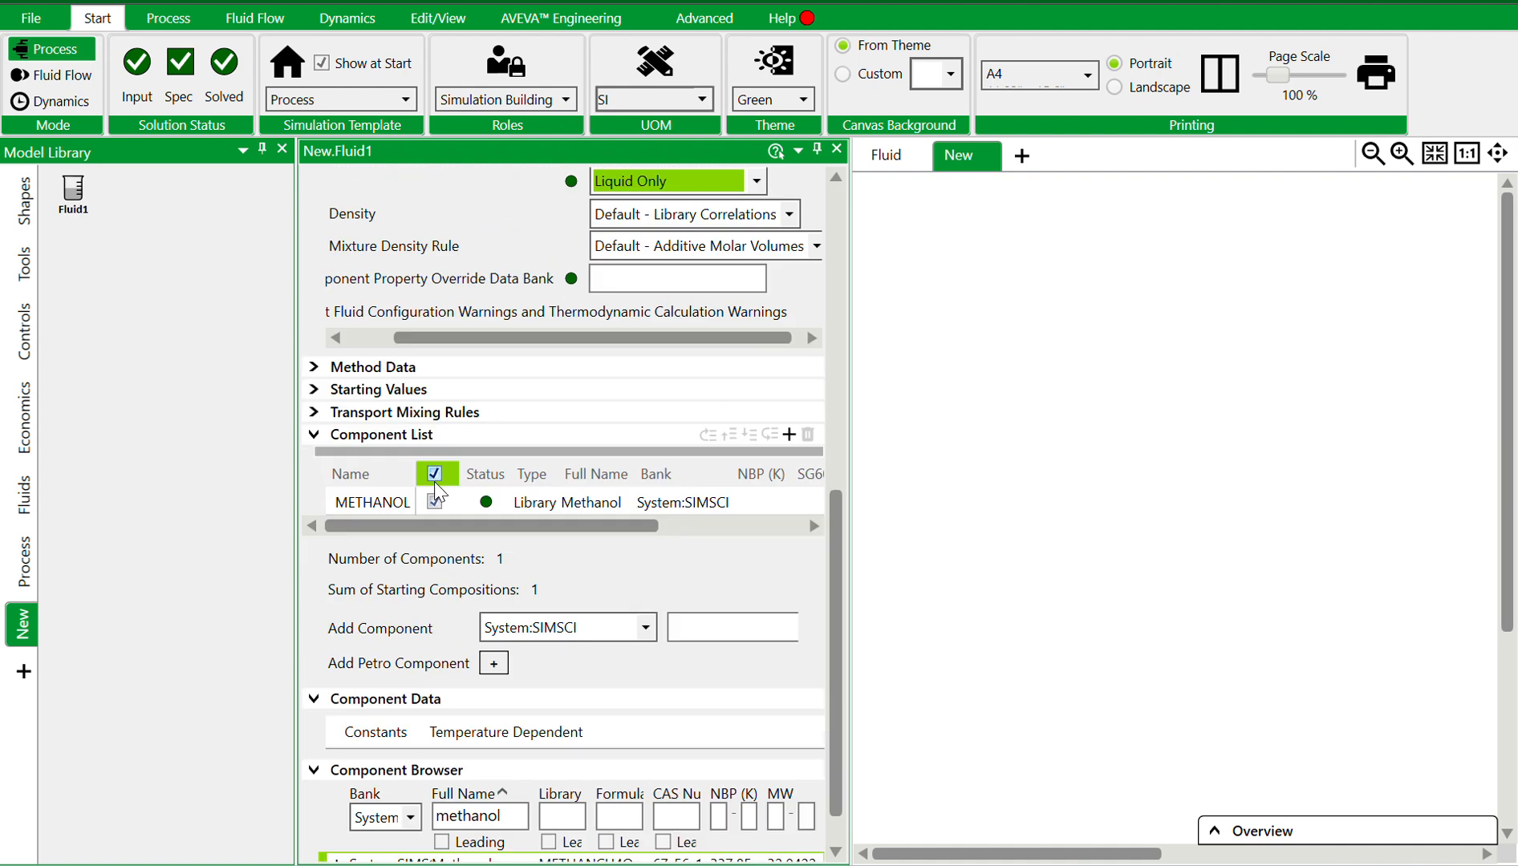
click(315, 438)
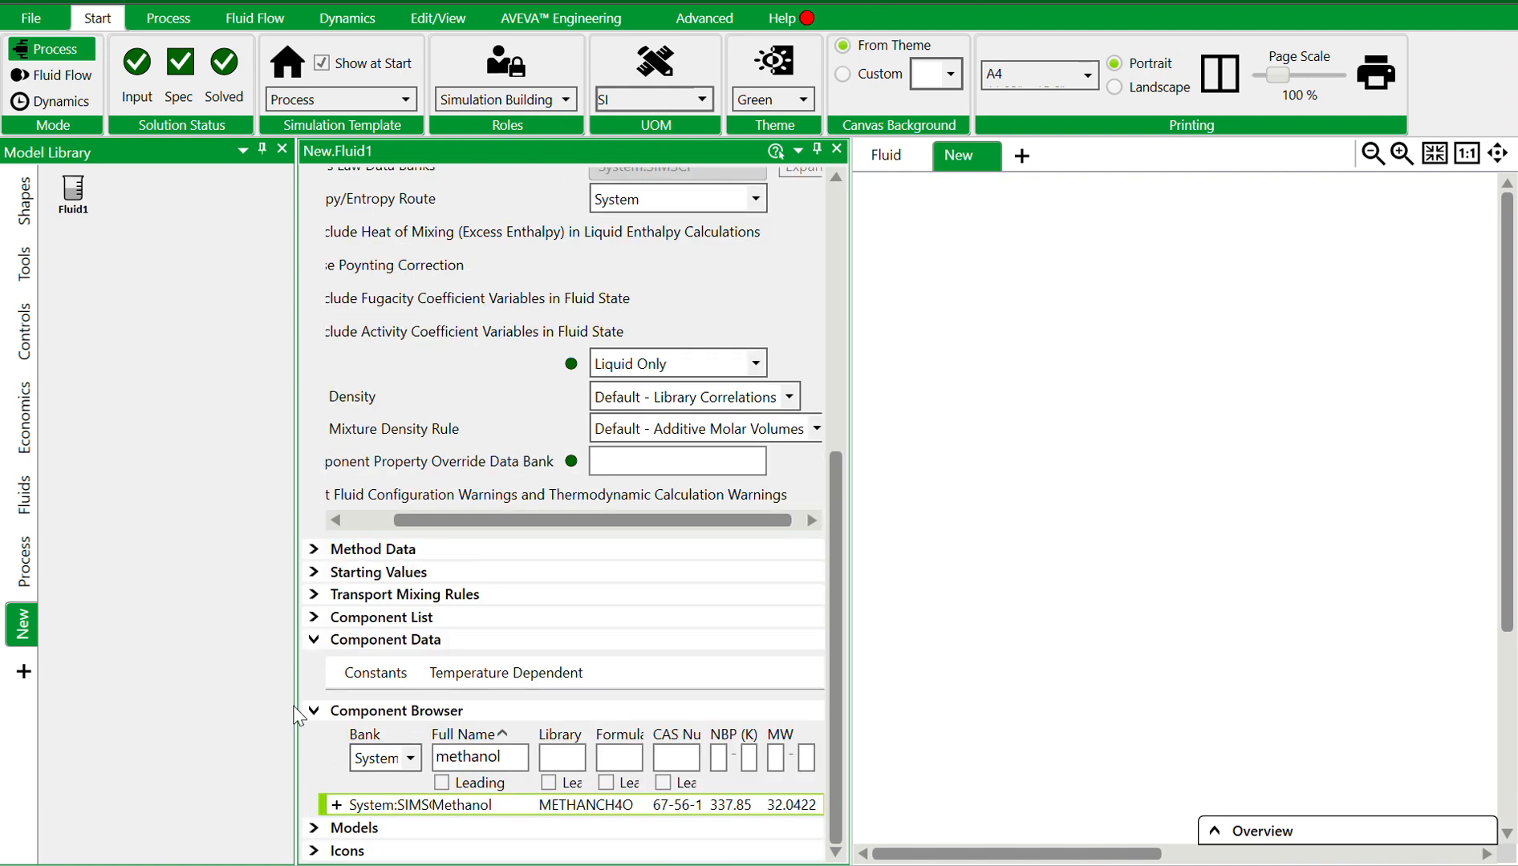
click(313, 640)
click(313, 711)
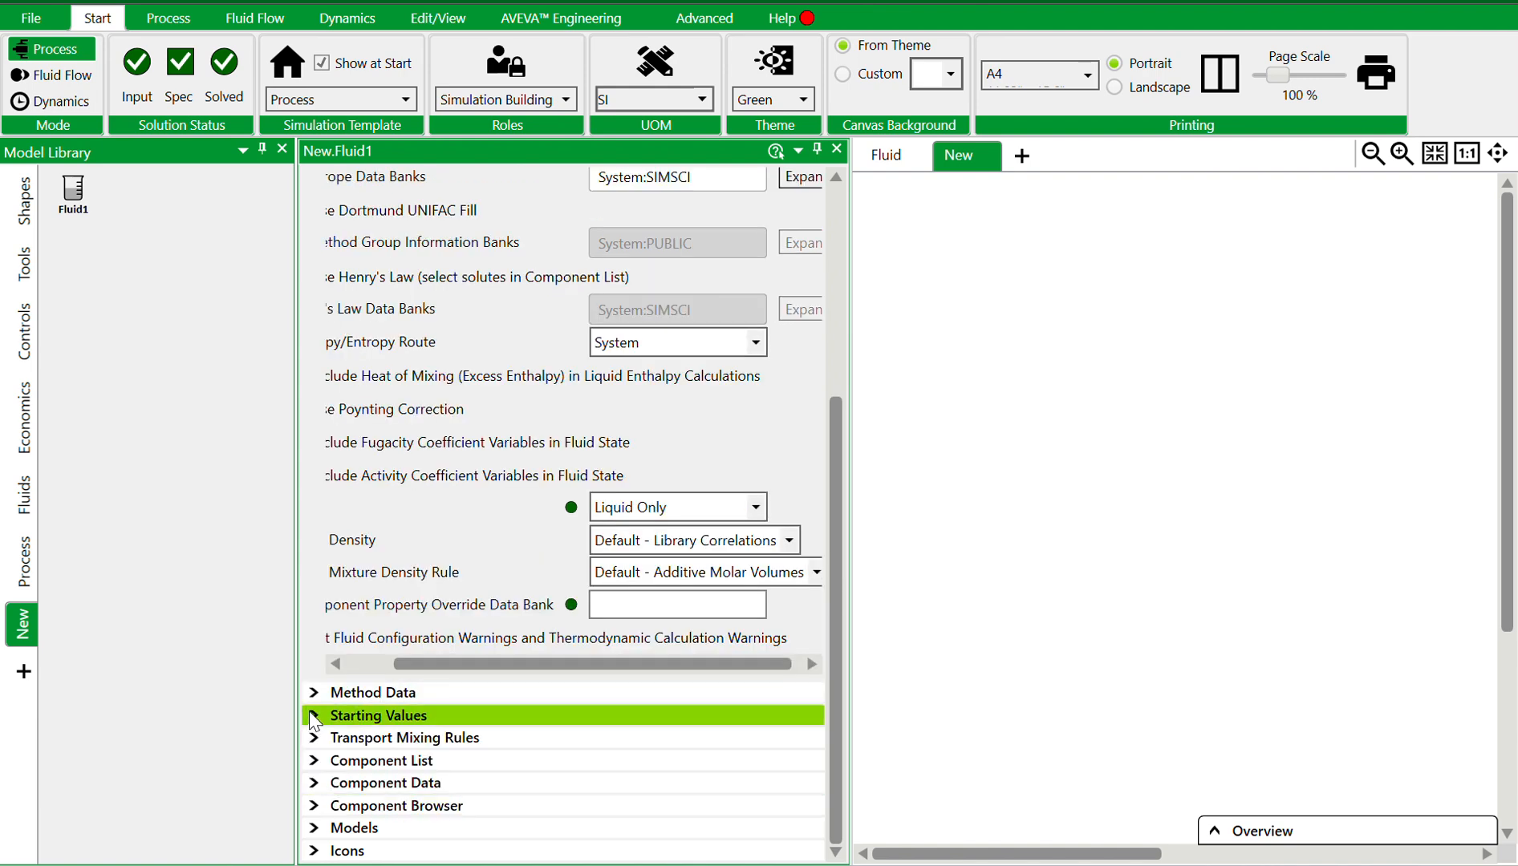
click(314, 851)
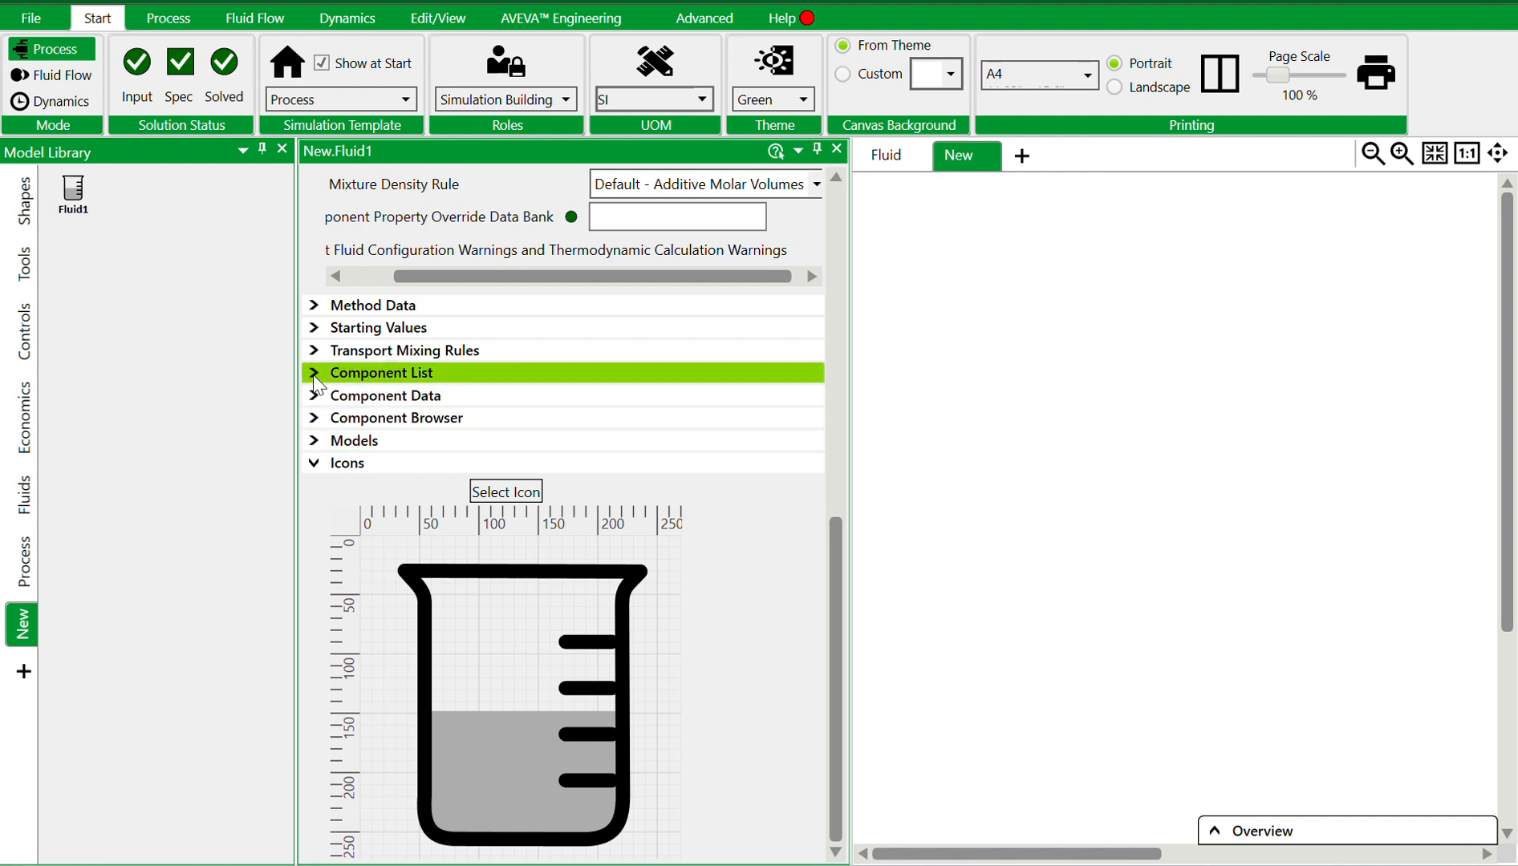
click(313, 329)
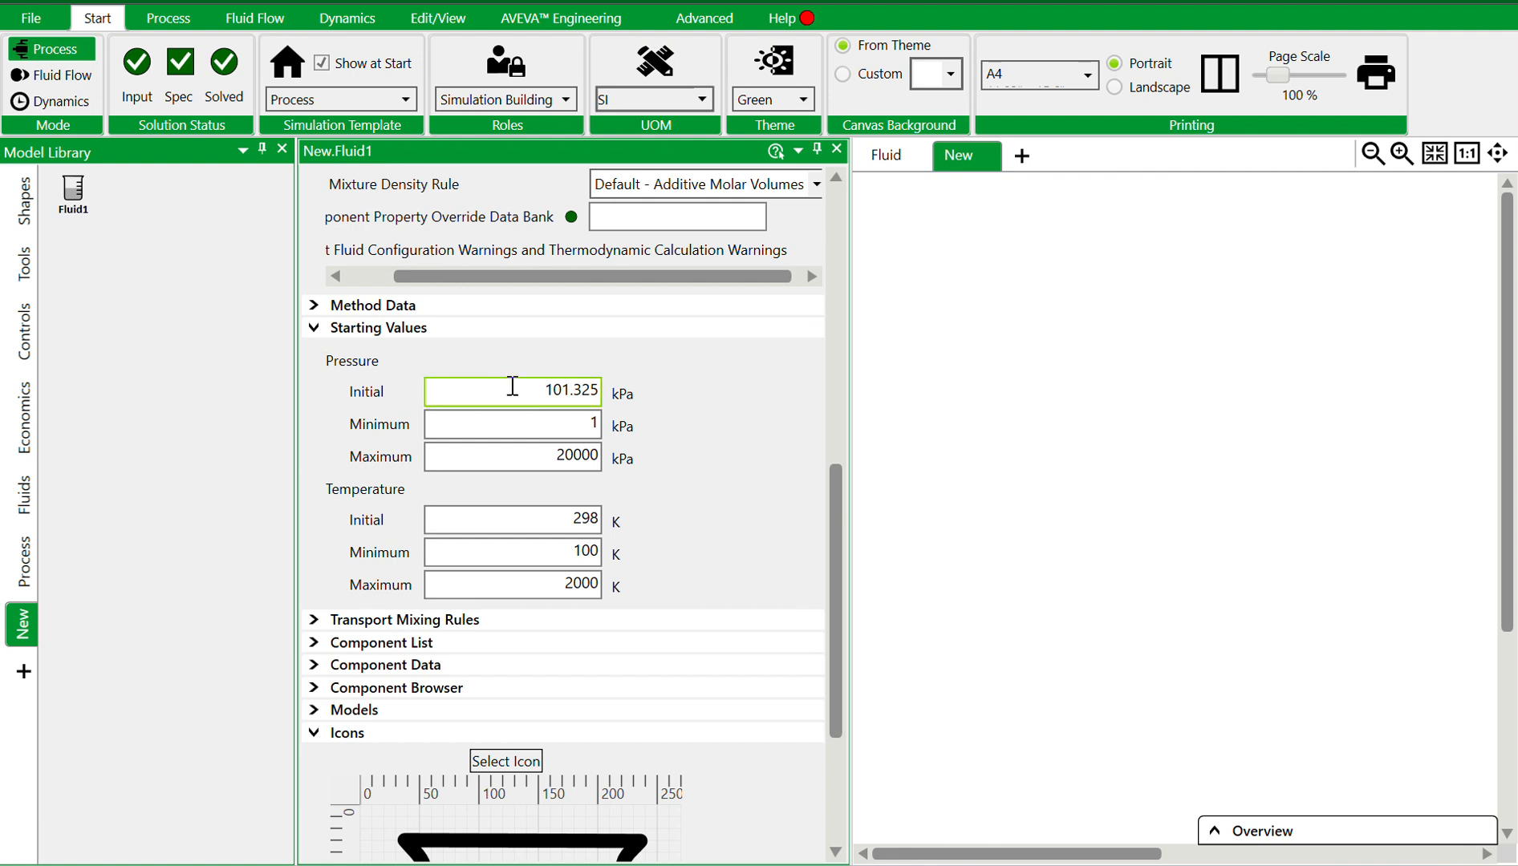
double_click(589, 393)
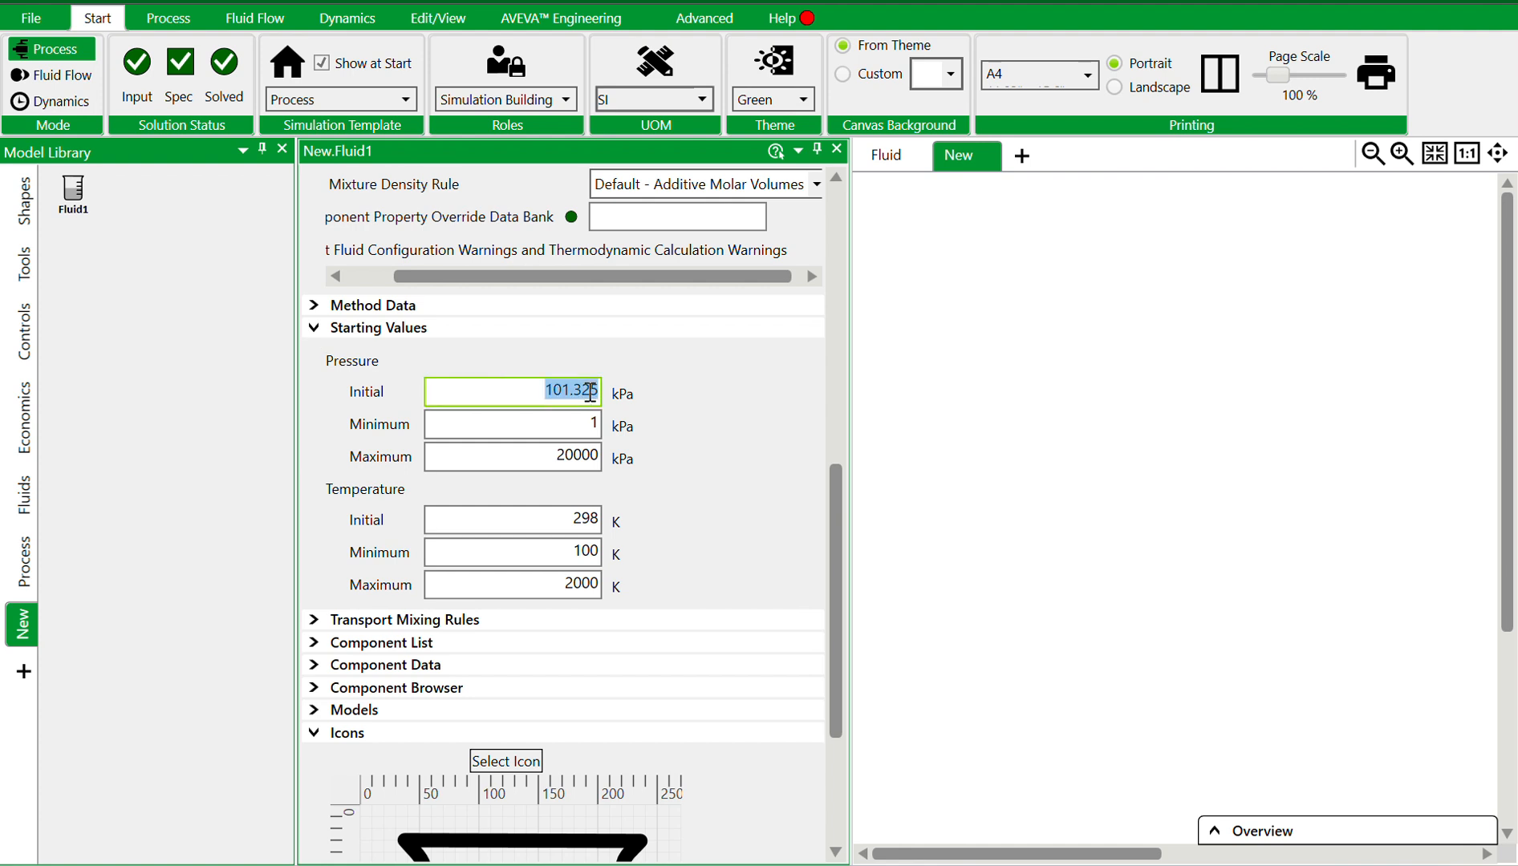
text(20)
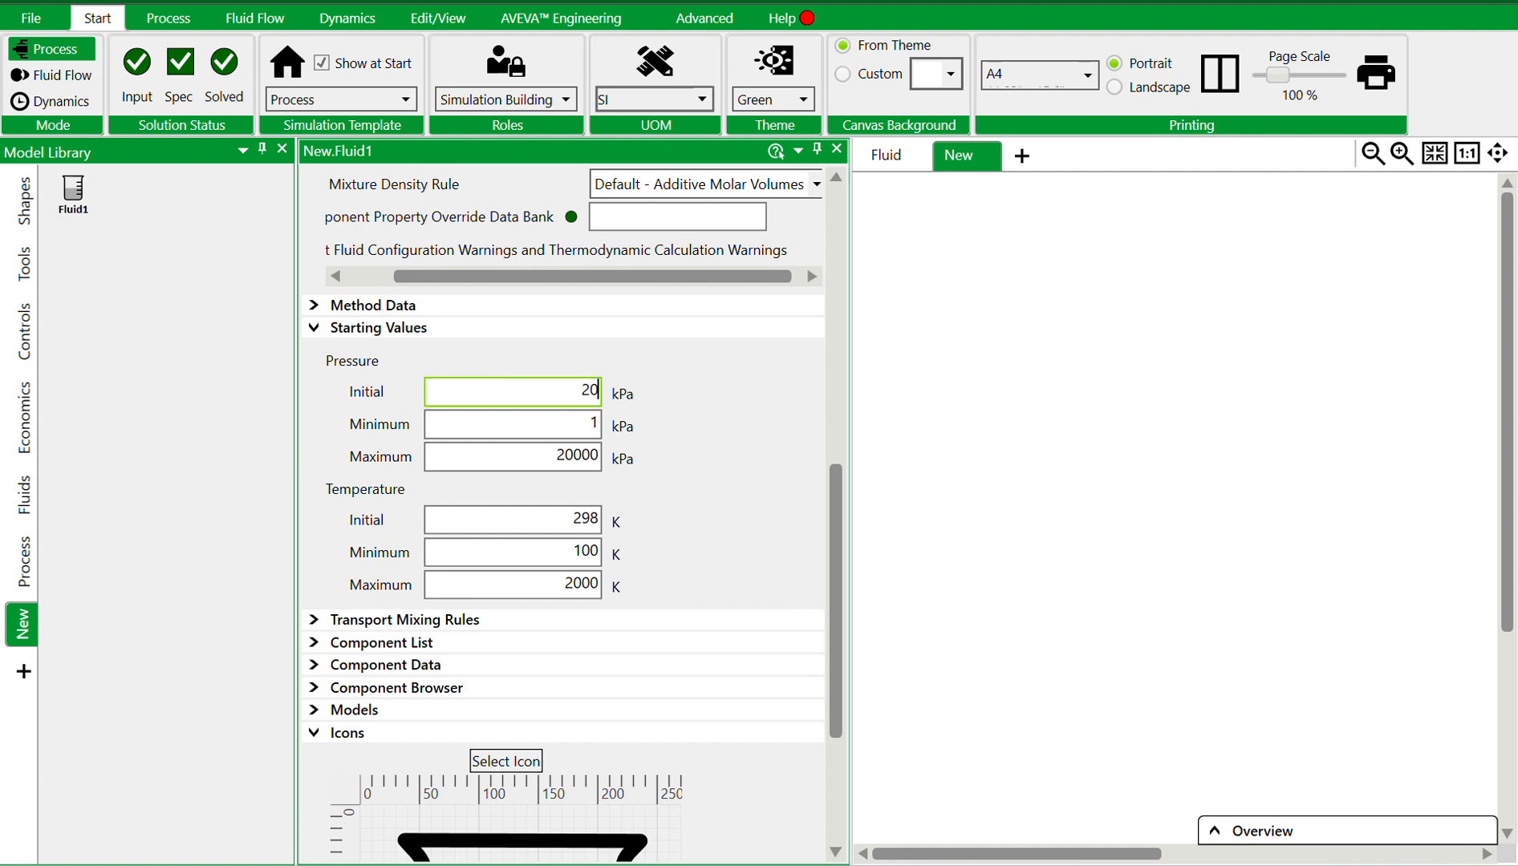
text(2)
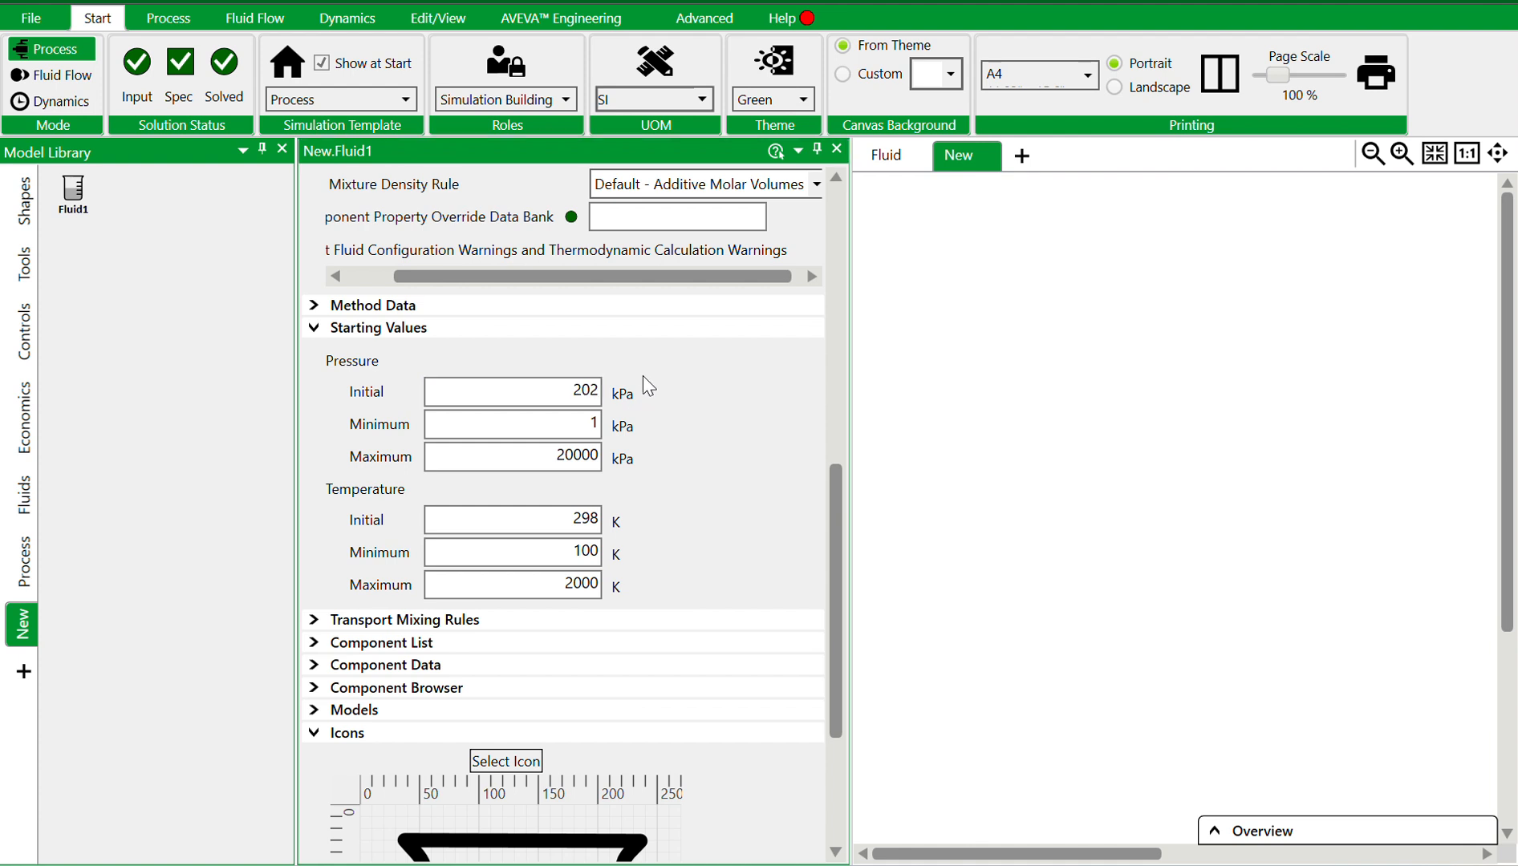
click(638, 400)
click(638, 455)
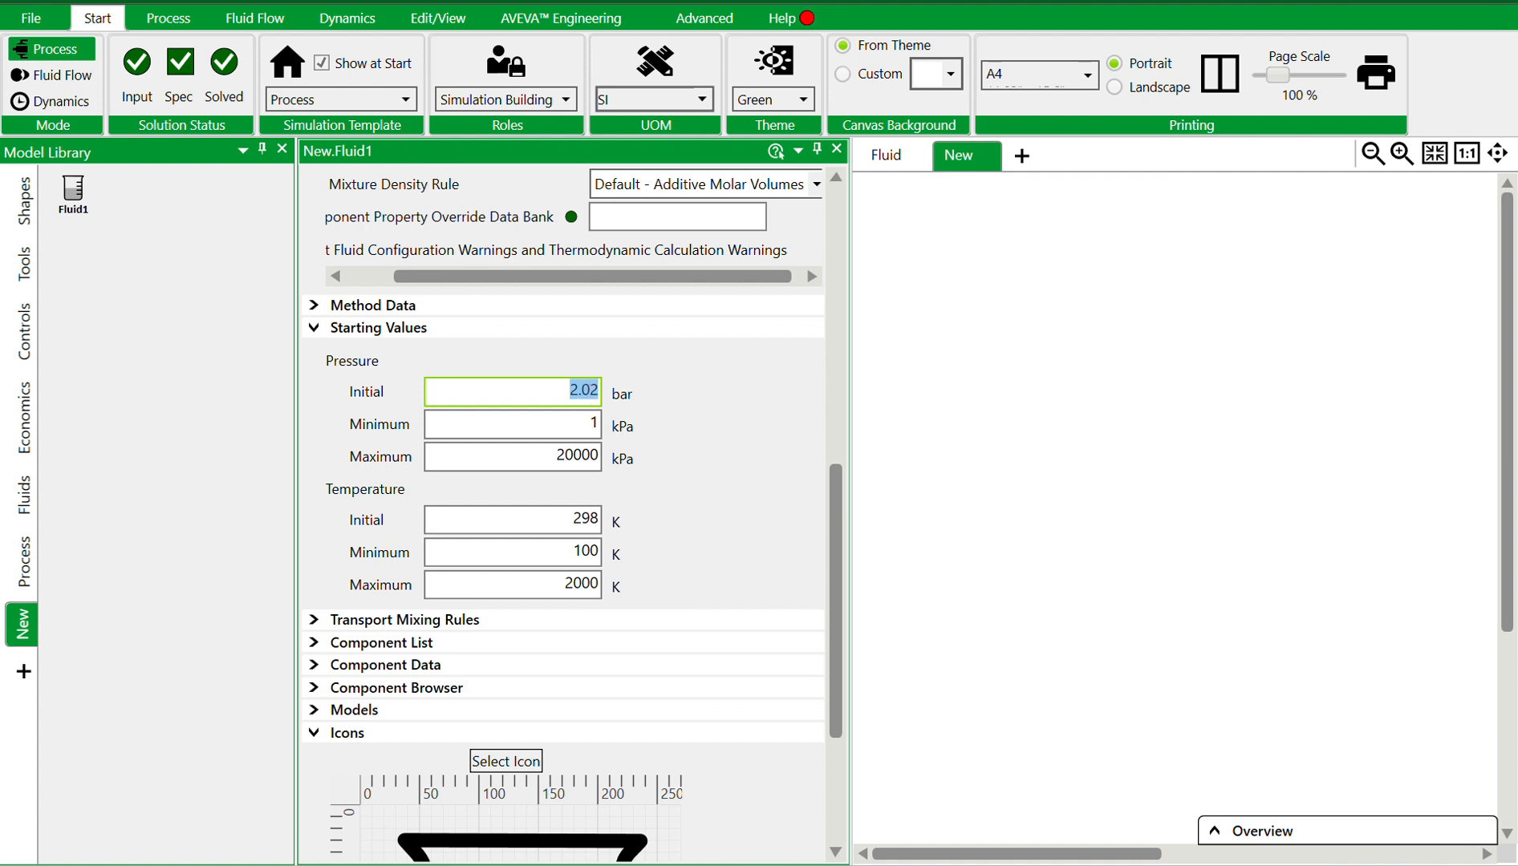
text(5)
Set the minimum pressure to 1 bar
click(565, 423)
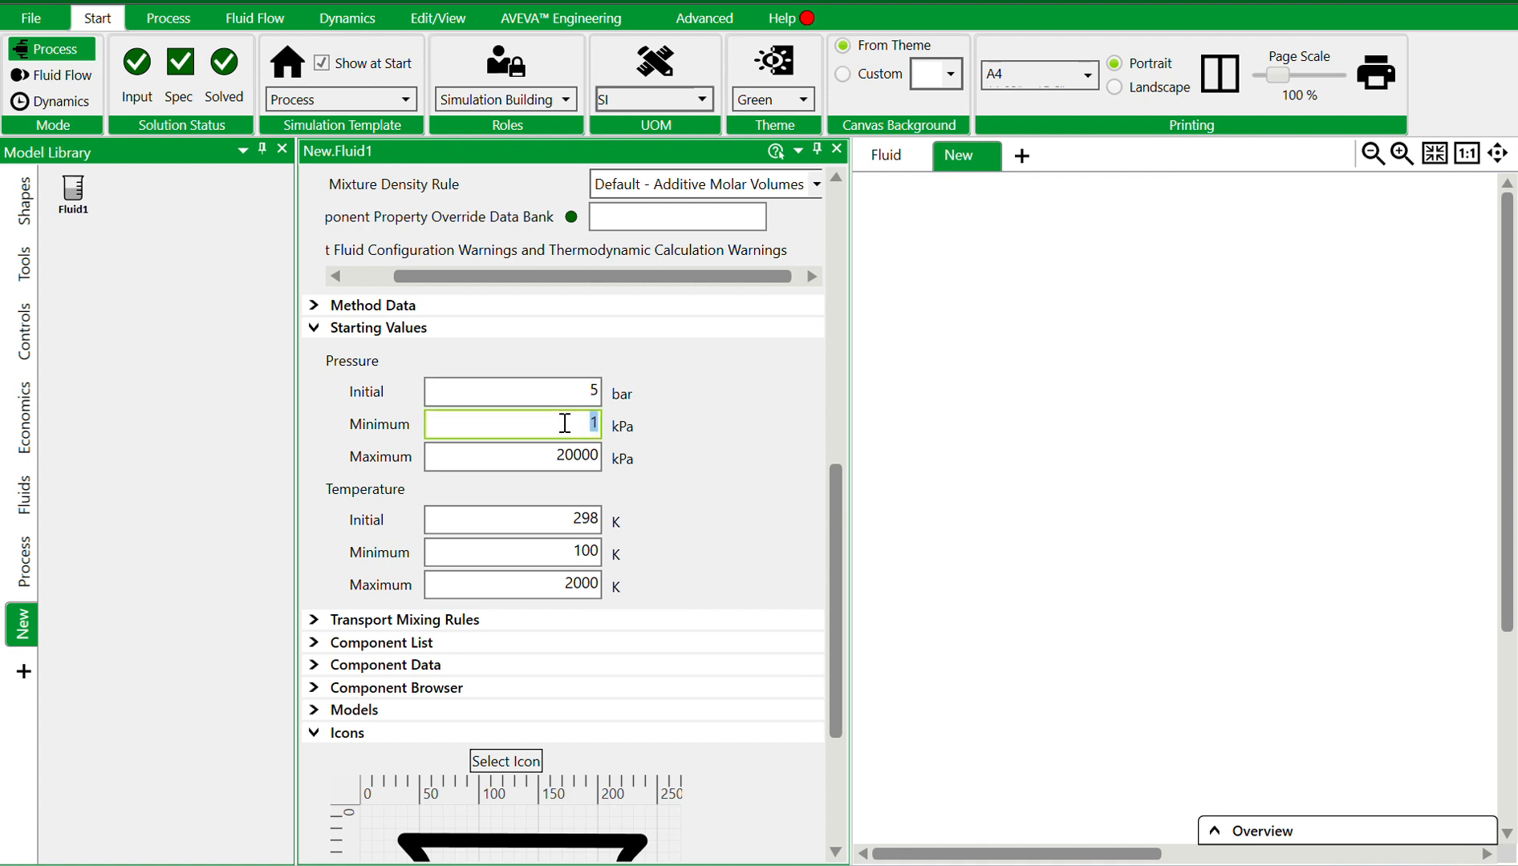
click(646, 426)
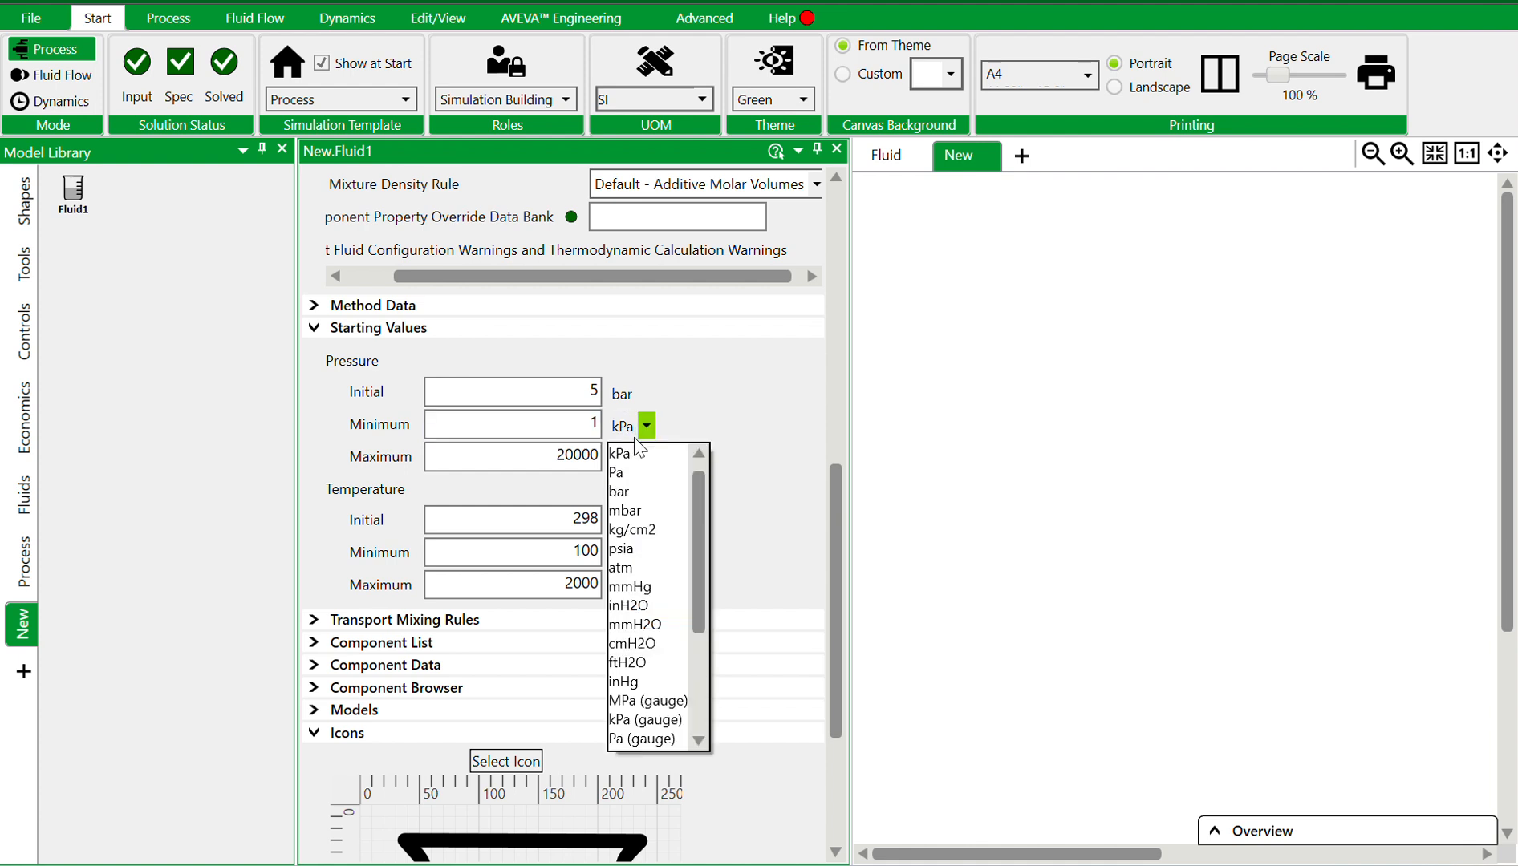
click(632, 492)
click(561, 424)
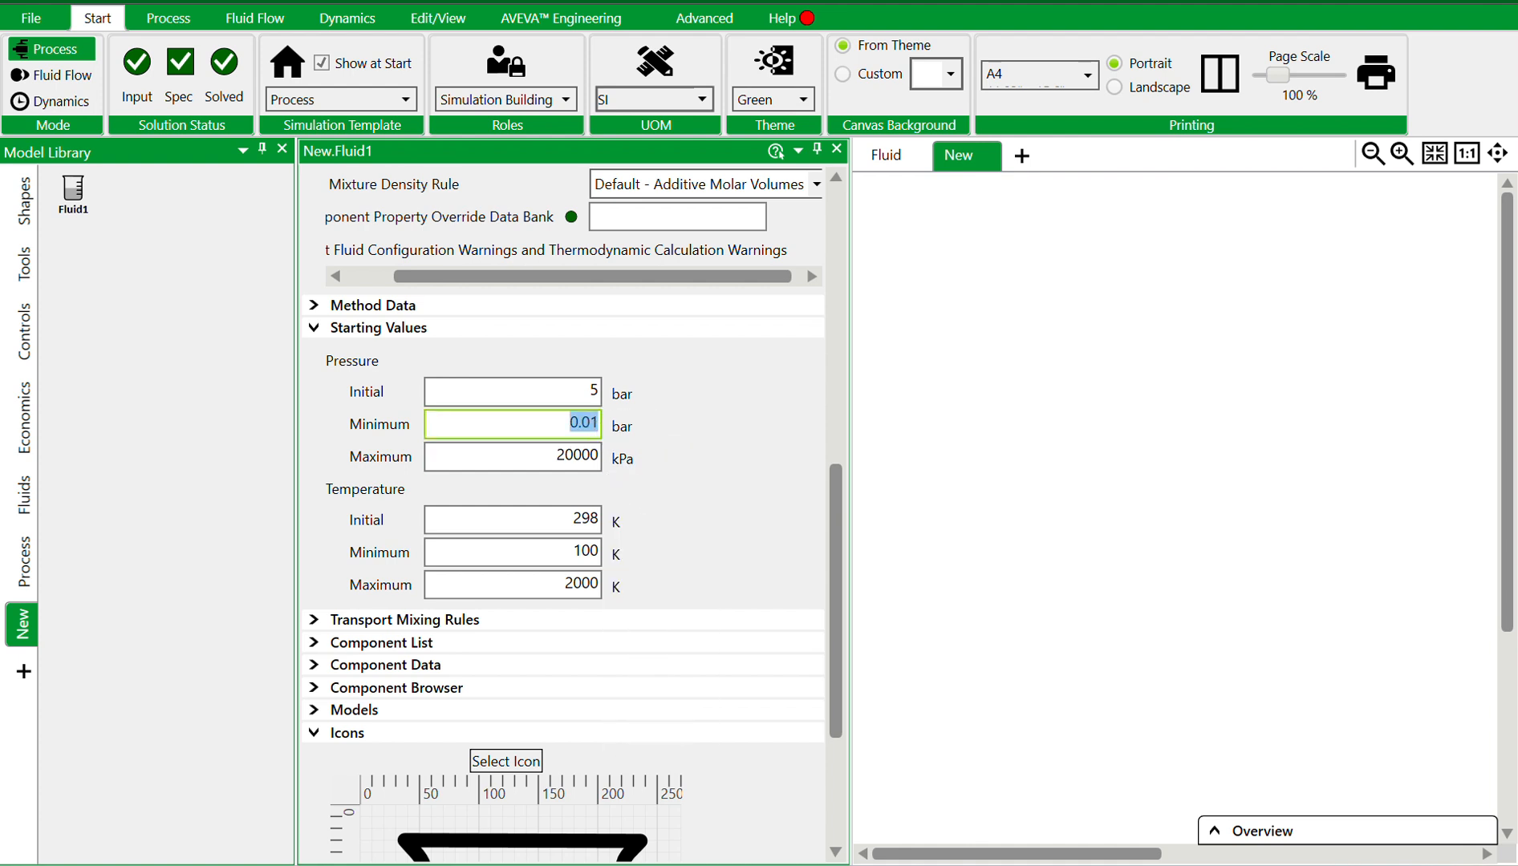
text(1)
Set the maximum pressure to 6 bar
click(566, 457)
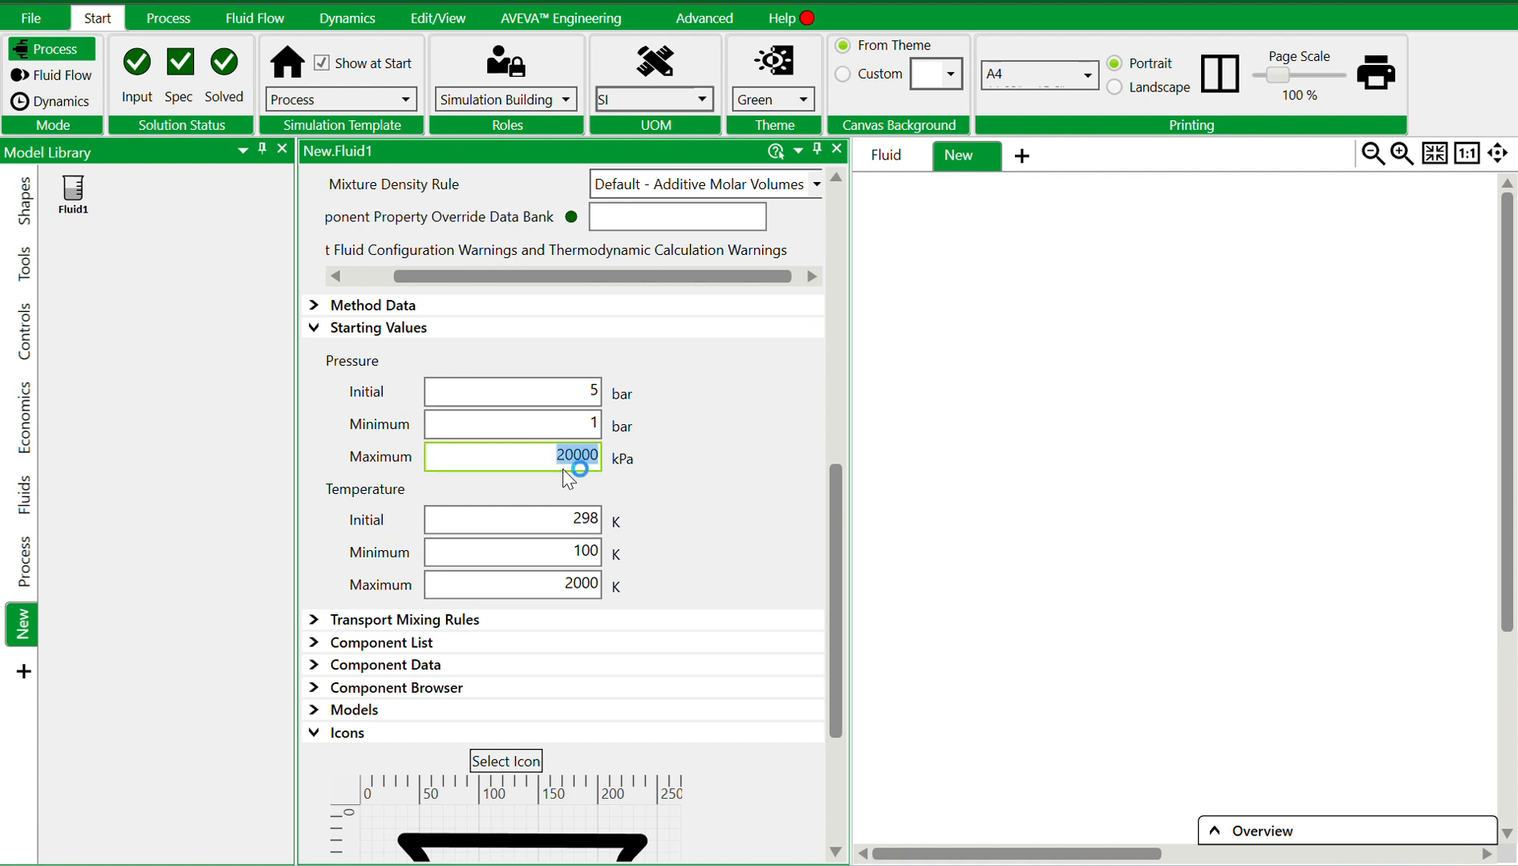
click(646, 459)
scroll(650, 530, up, 3)
click(633, 523)
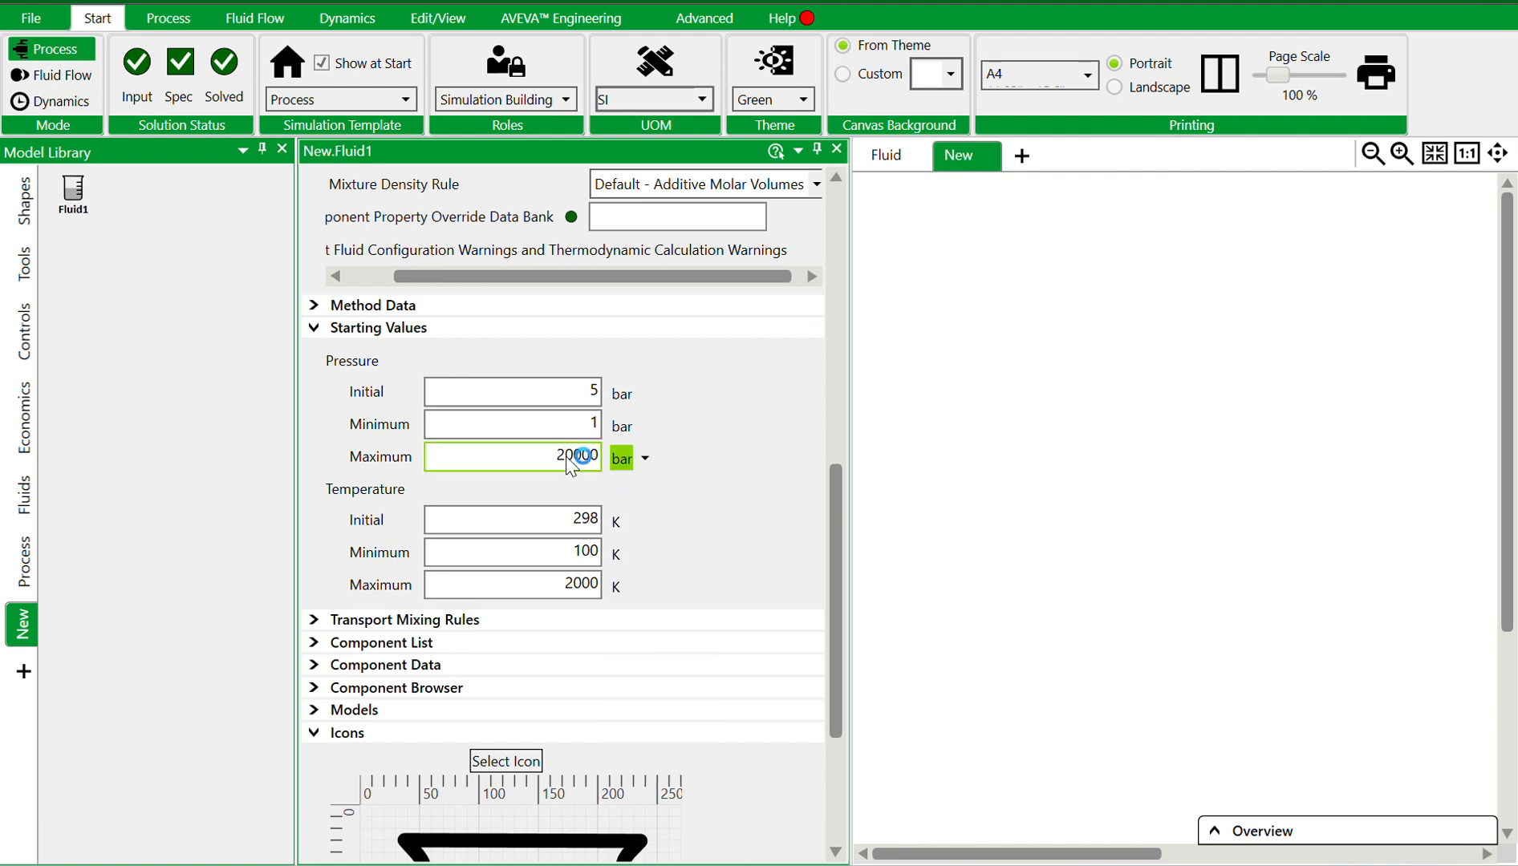
click(568, 458)
text(10)
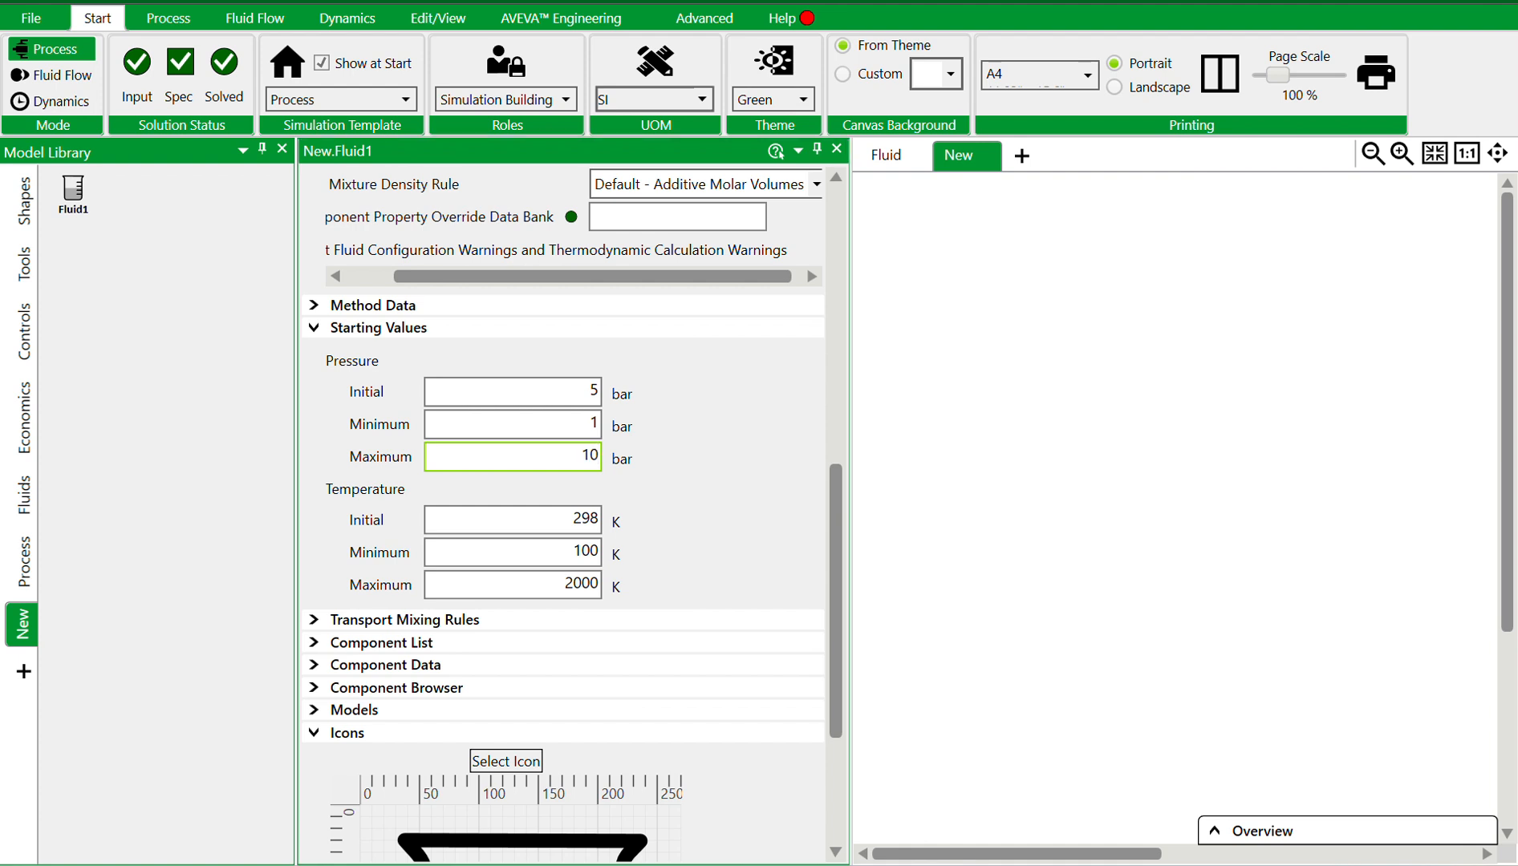
click(616, 491)
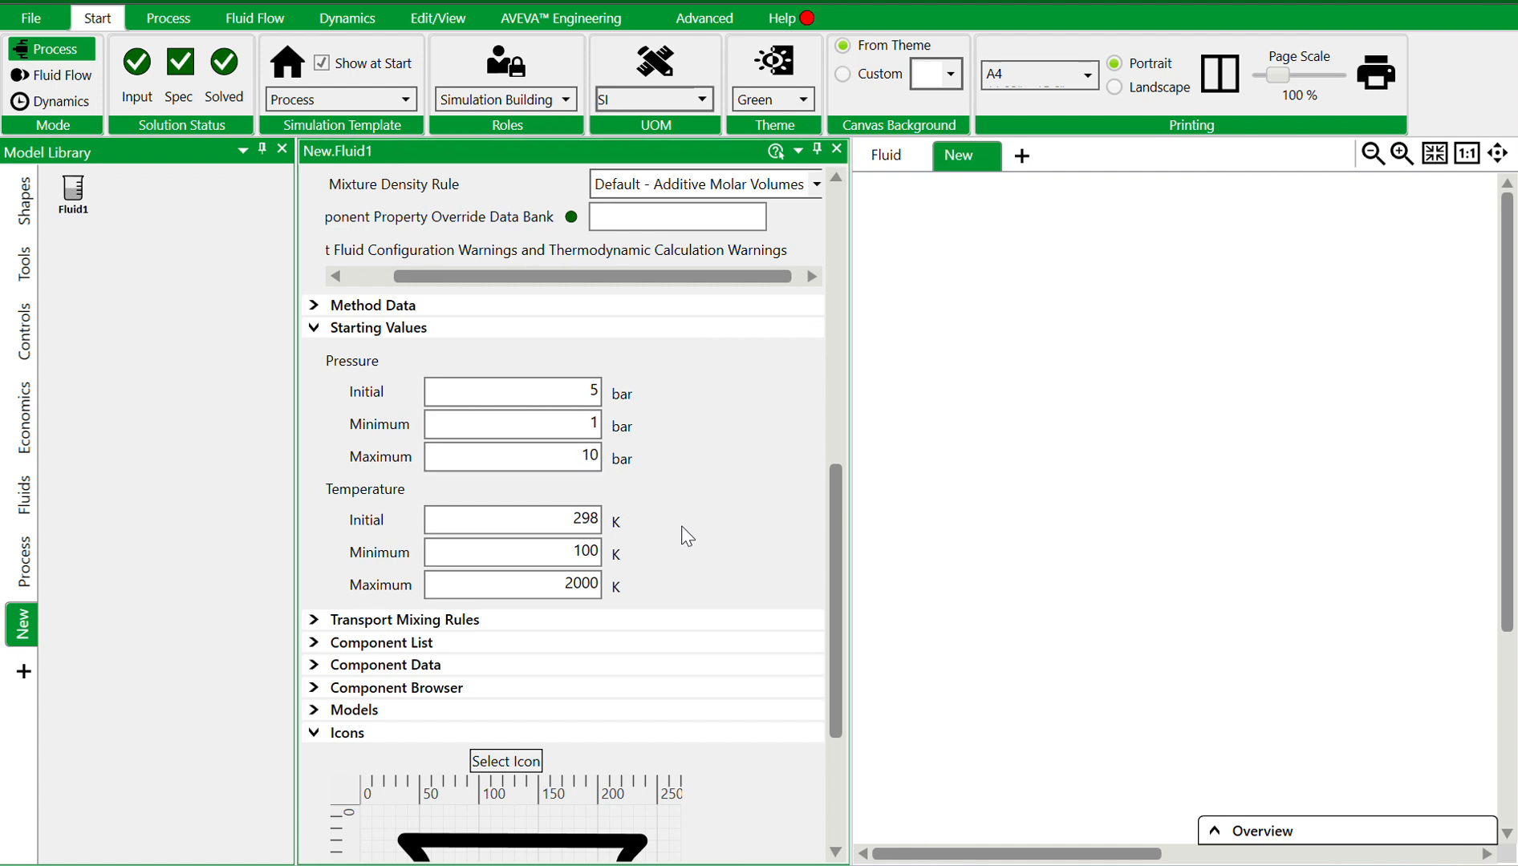
click(588, 461)
text(6)
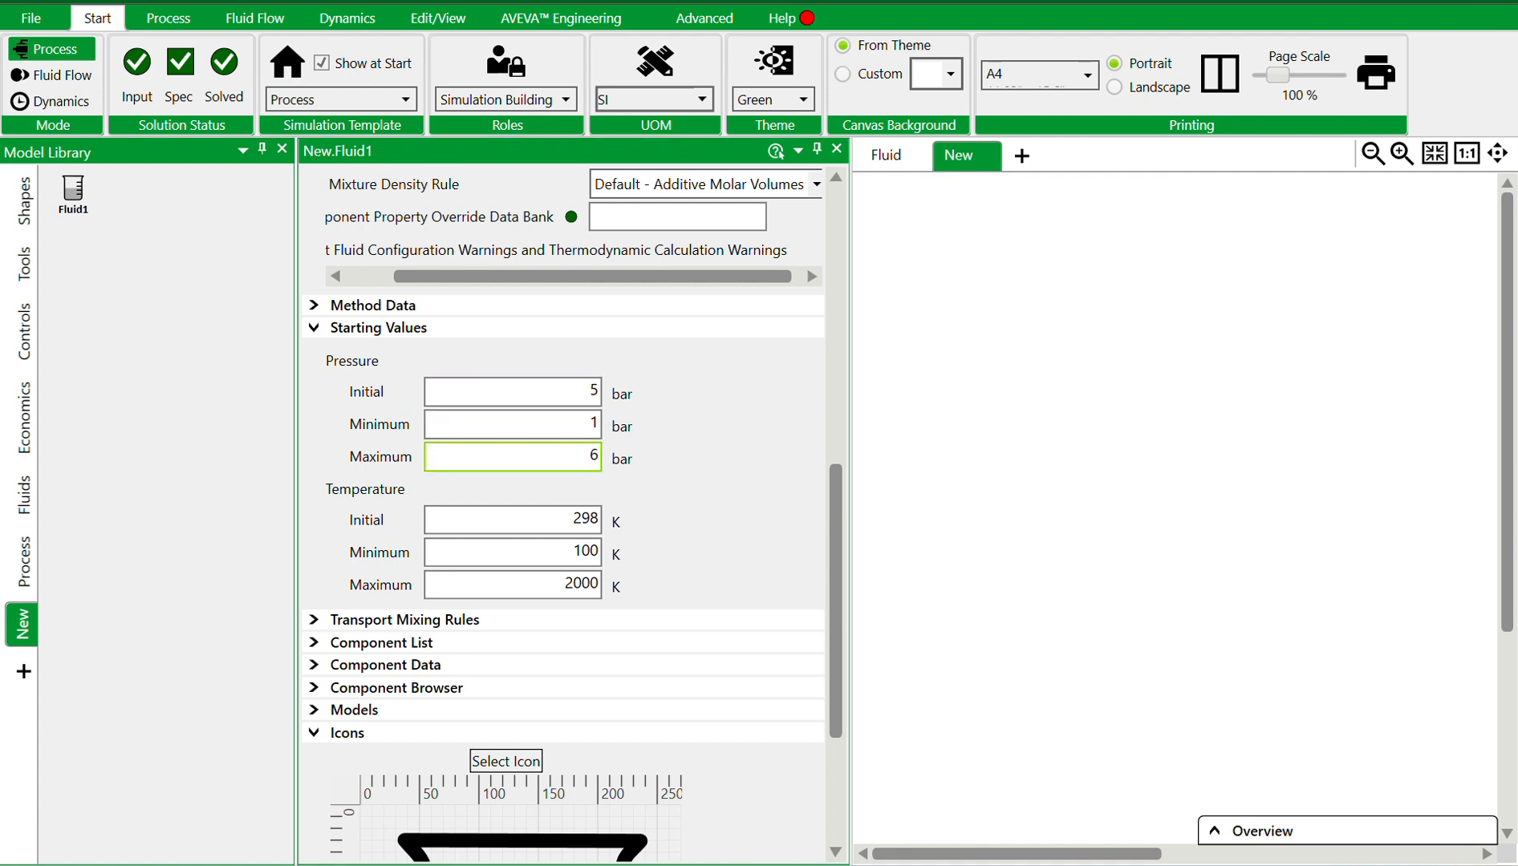
Set the initial temperature to 35 °C
click(696, 486)
click(616, 523)
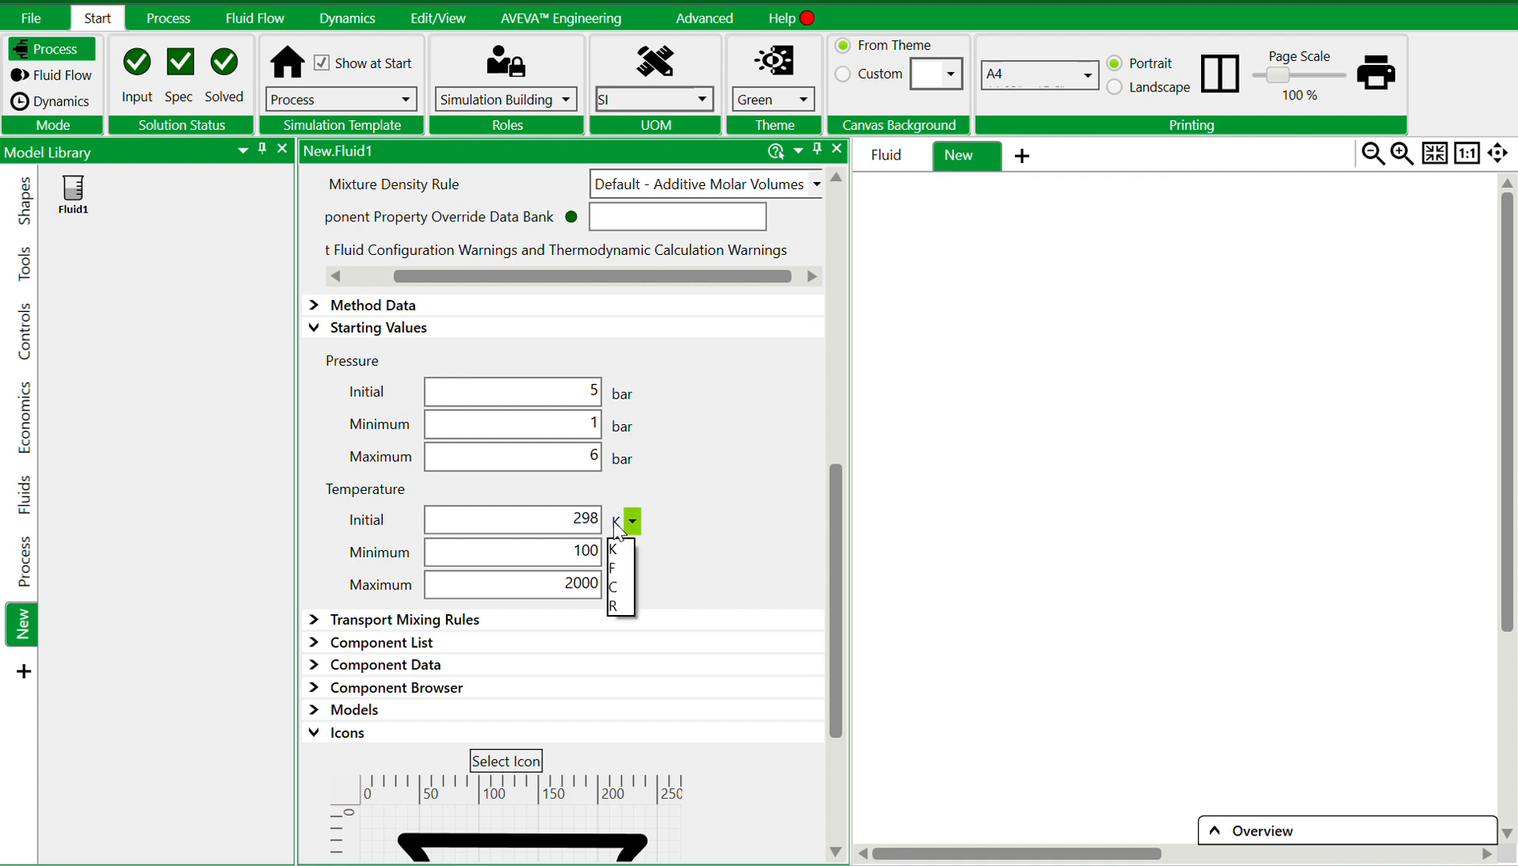
click(619, 594)
click(585, 522)
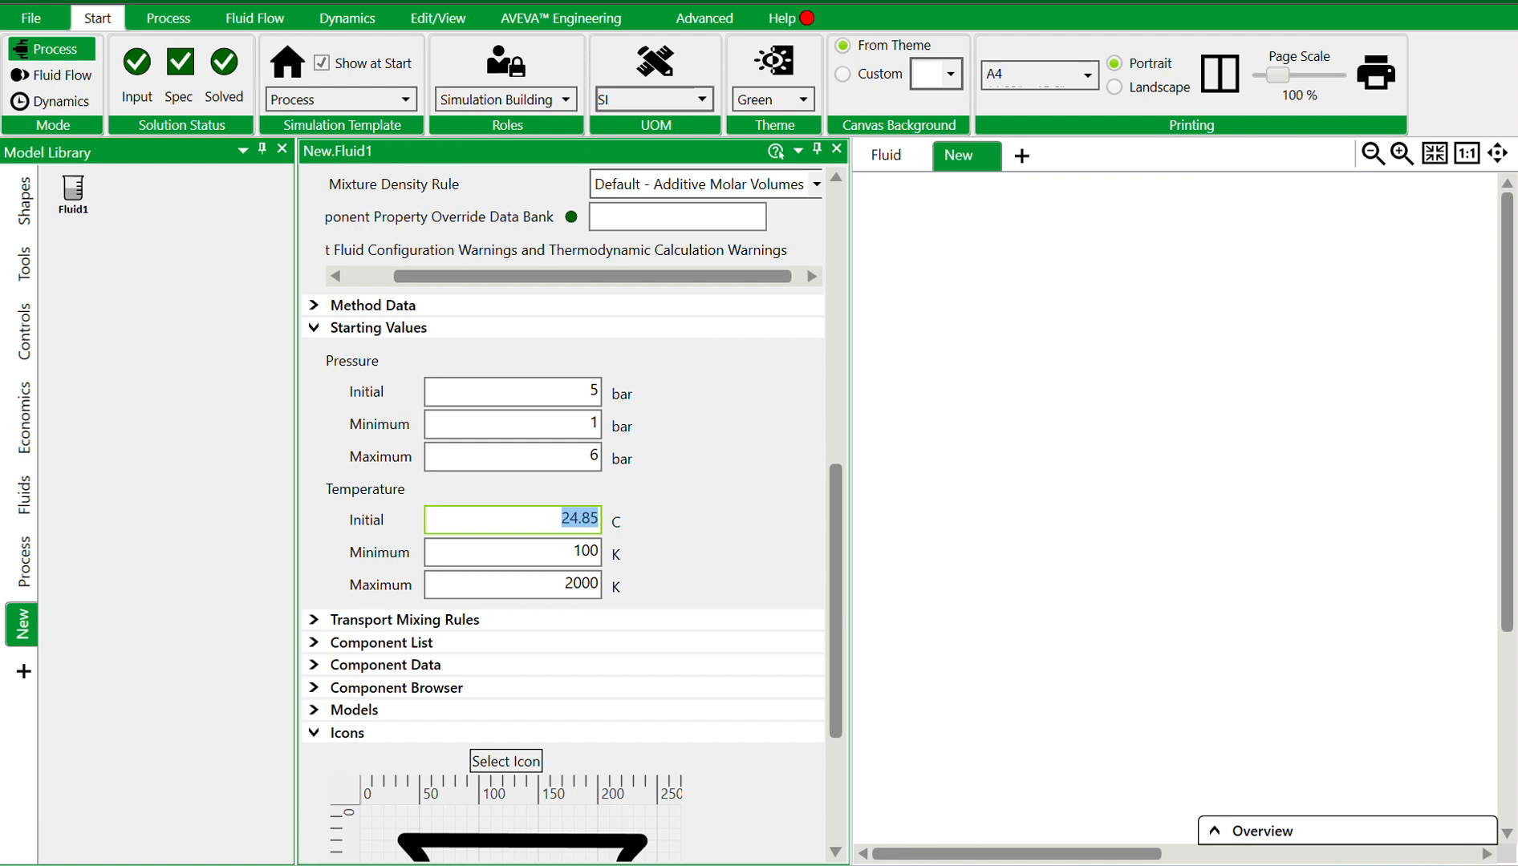
text(35)
Set the minimum temperature to 10 °C
click(630, 554)
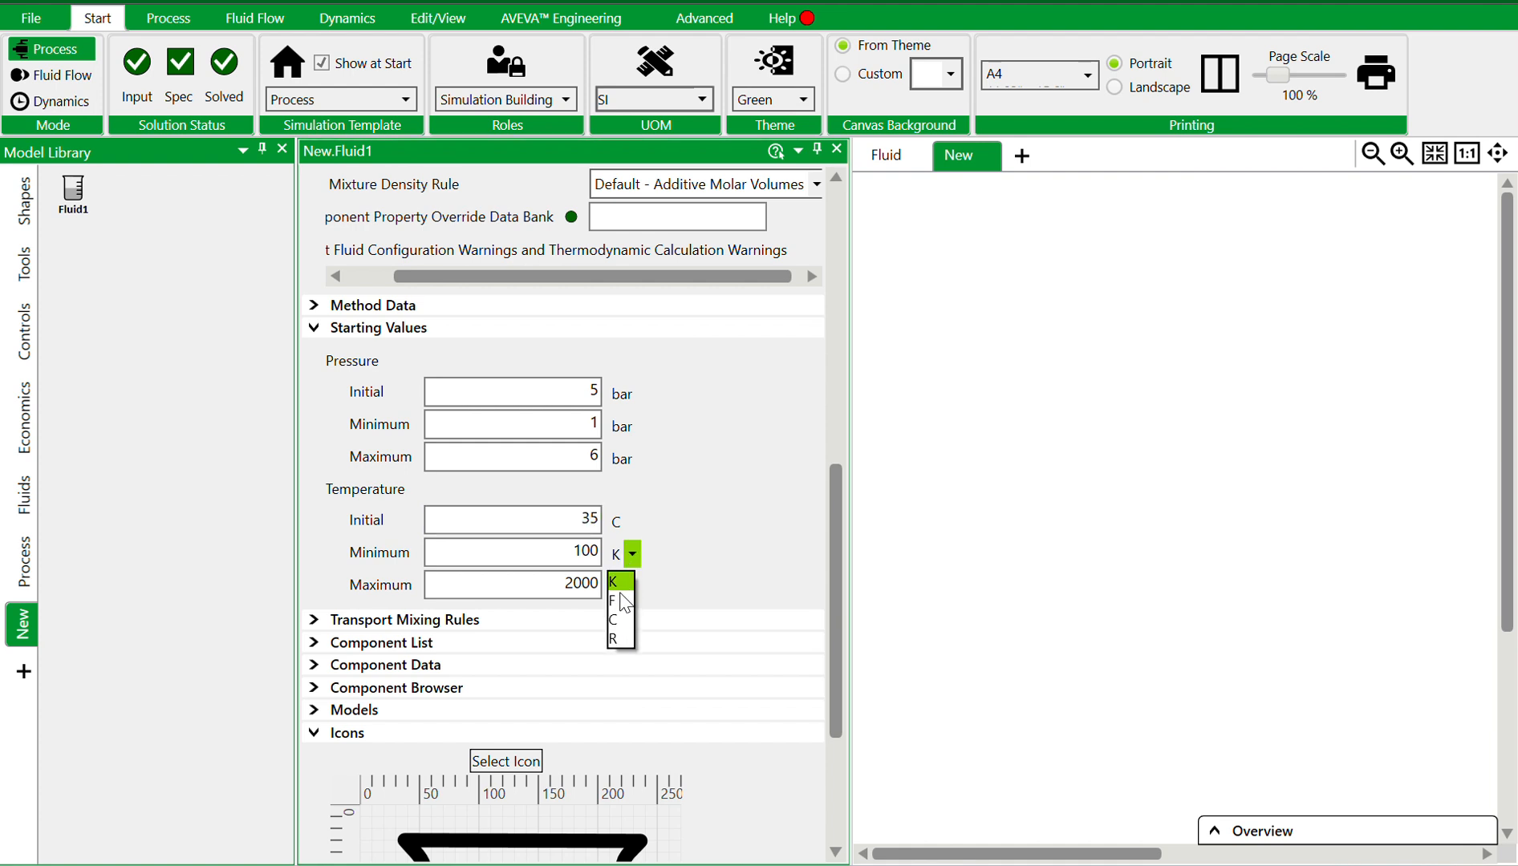
click(621, 619)
click(583, 553)
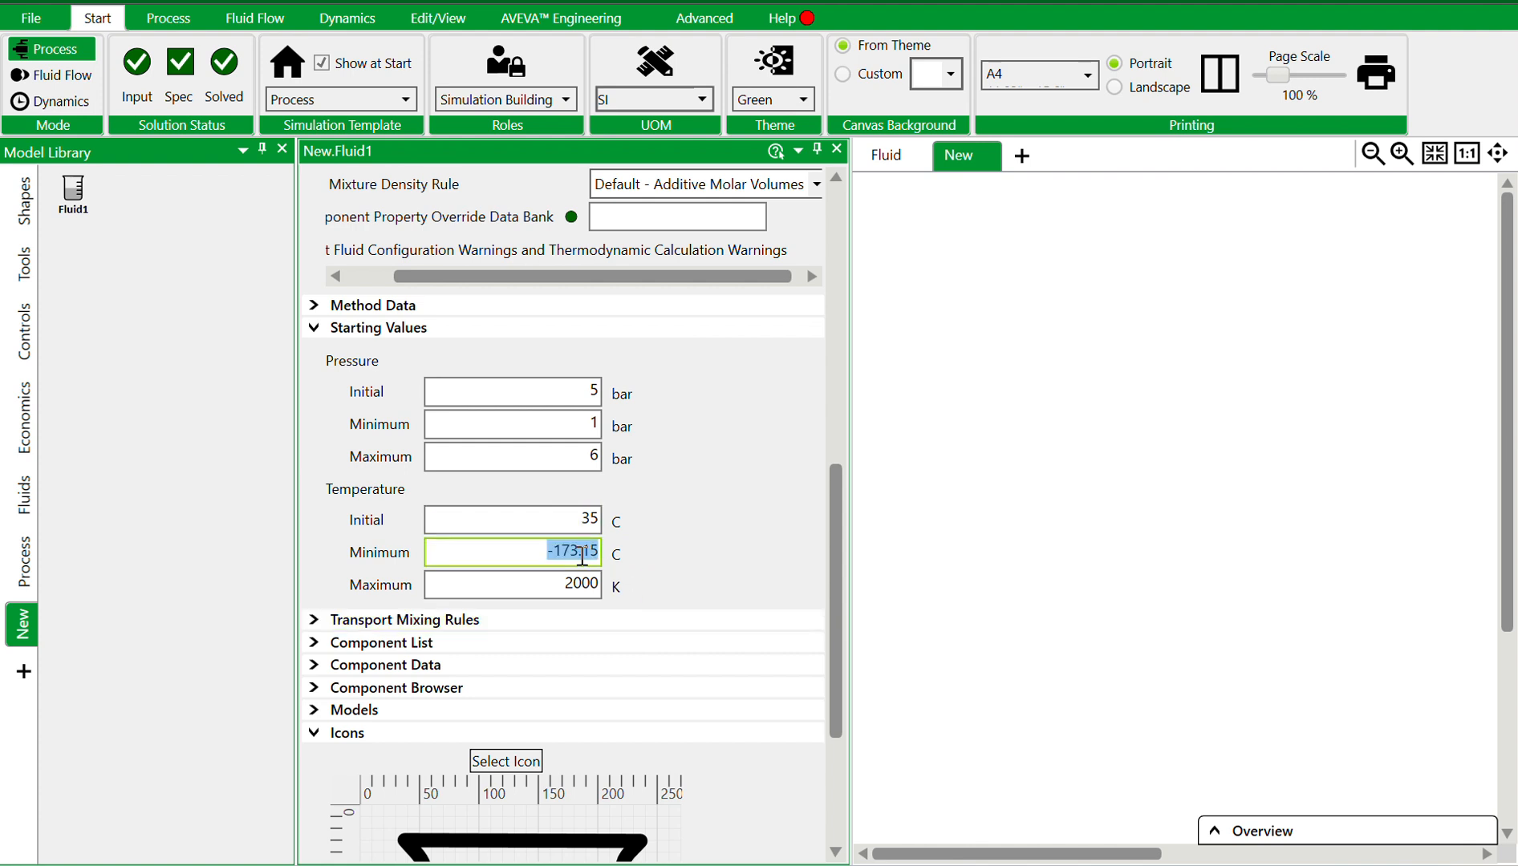
text(10)
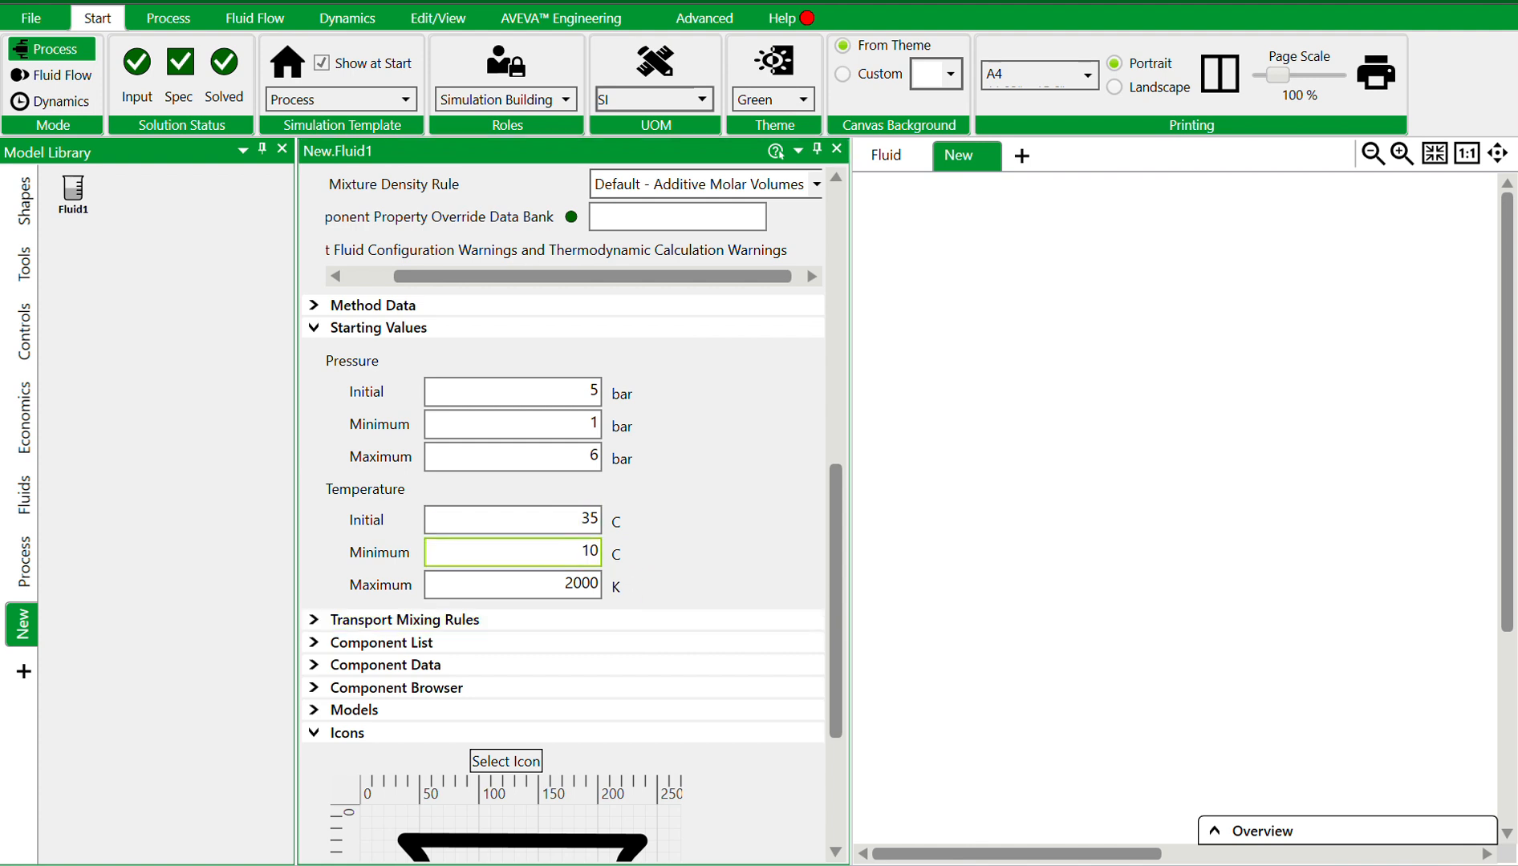
key(Return)
Set the maximum temperature to 50 °C
click(631, 587)
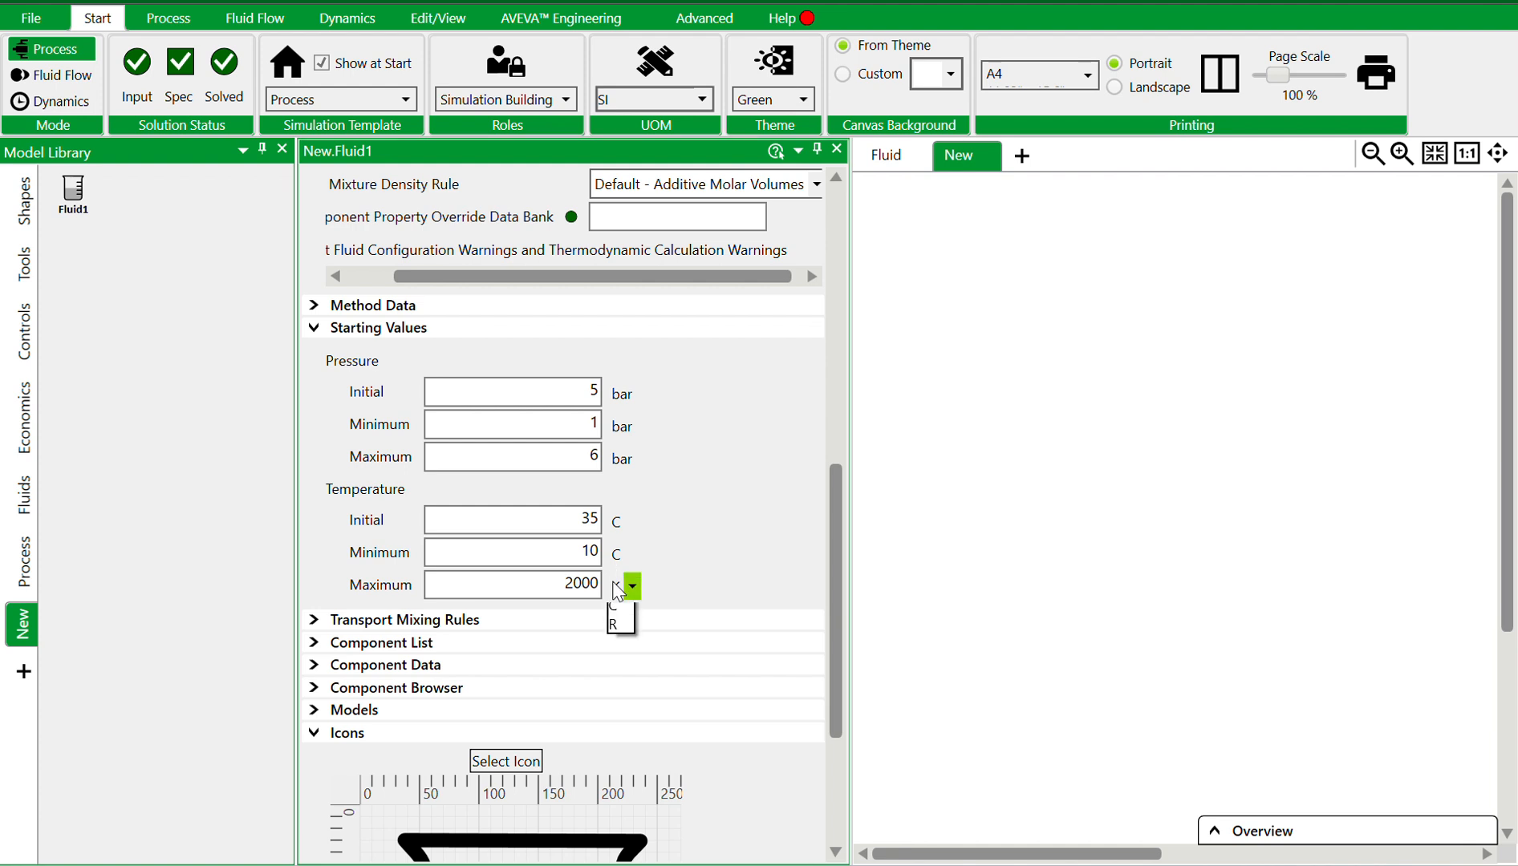
click(630, 651)
click(579, 579)
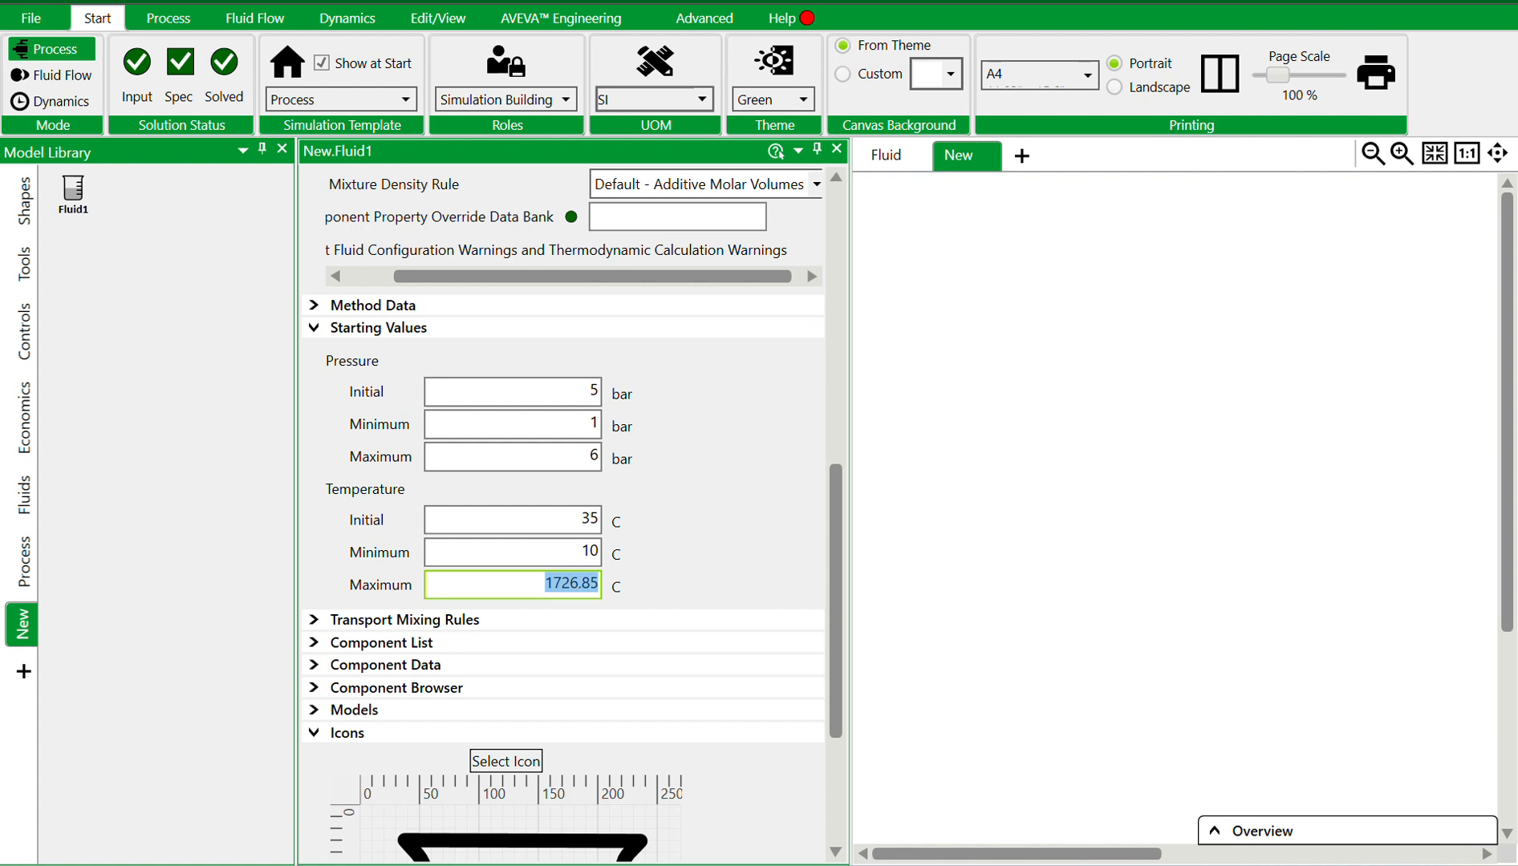
text(50)
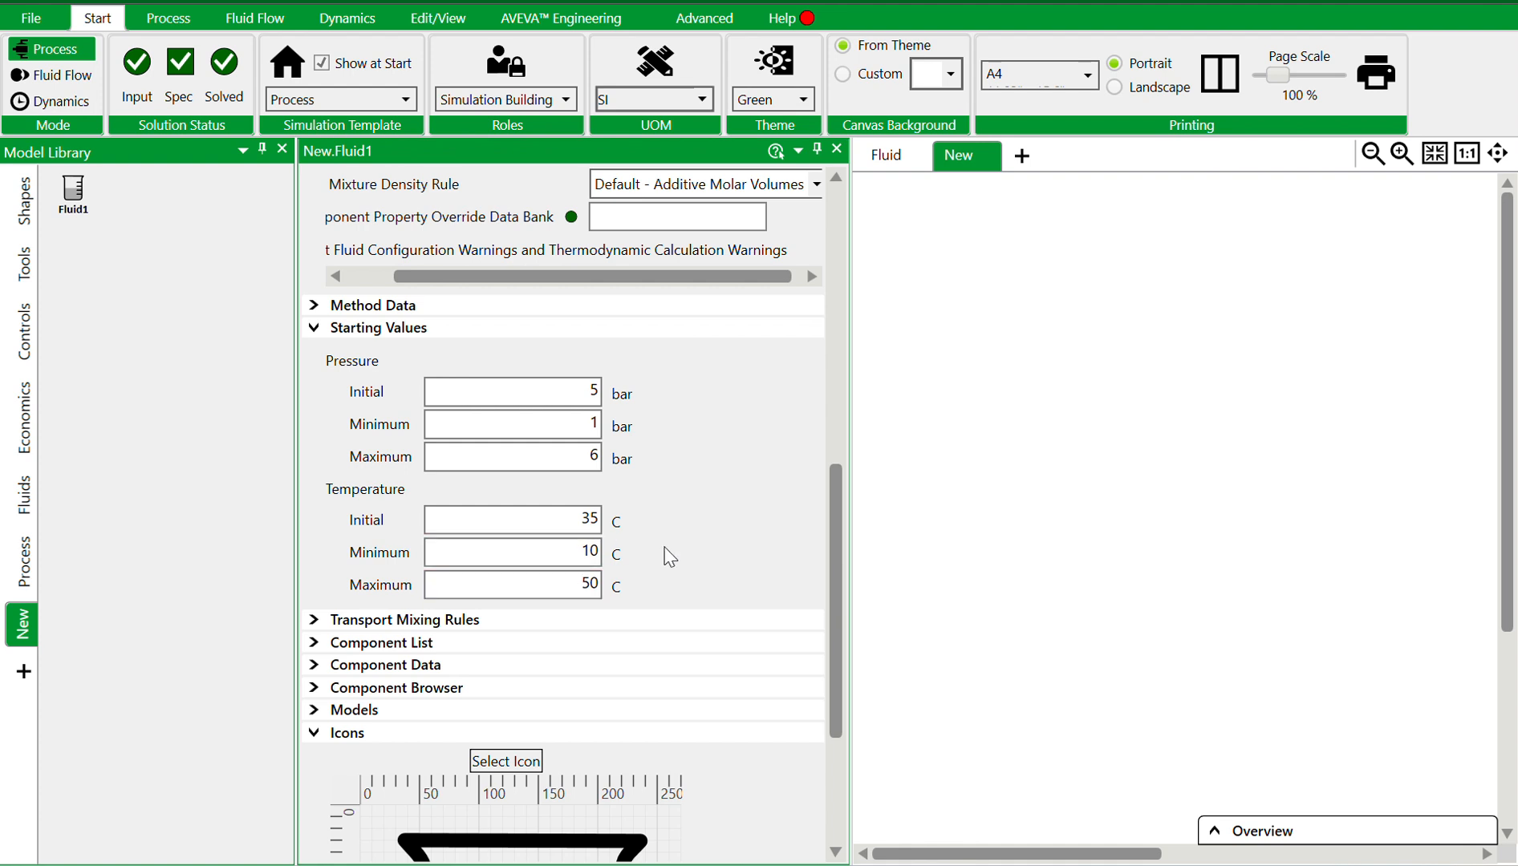
Rename the fluid type to Methanol
click(313, 328)
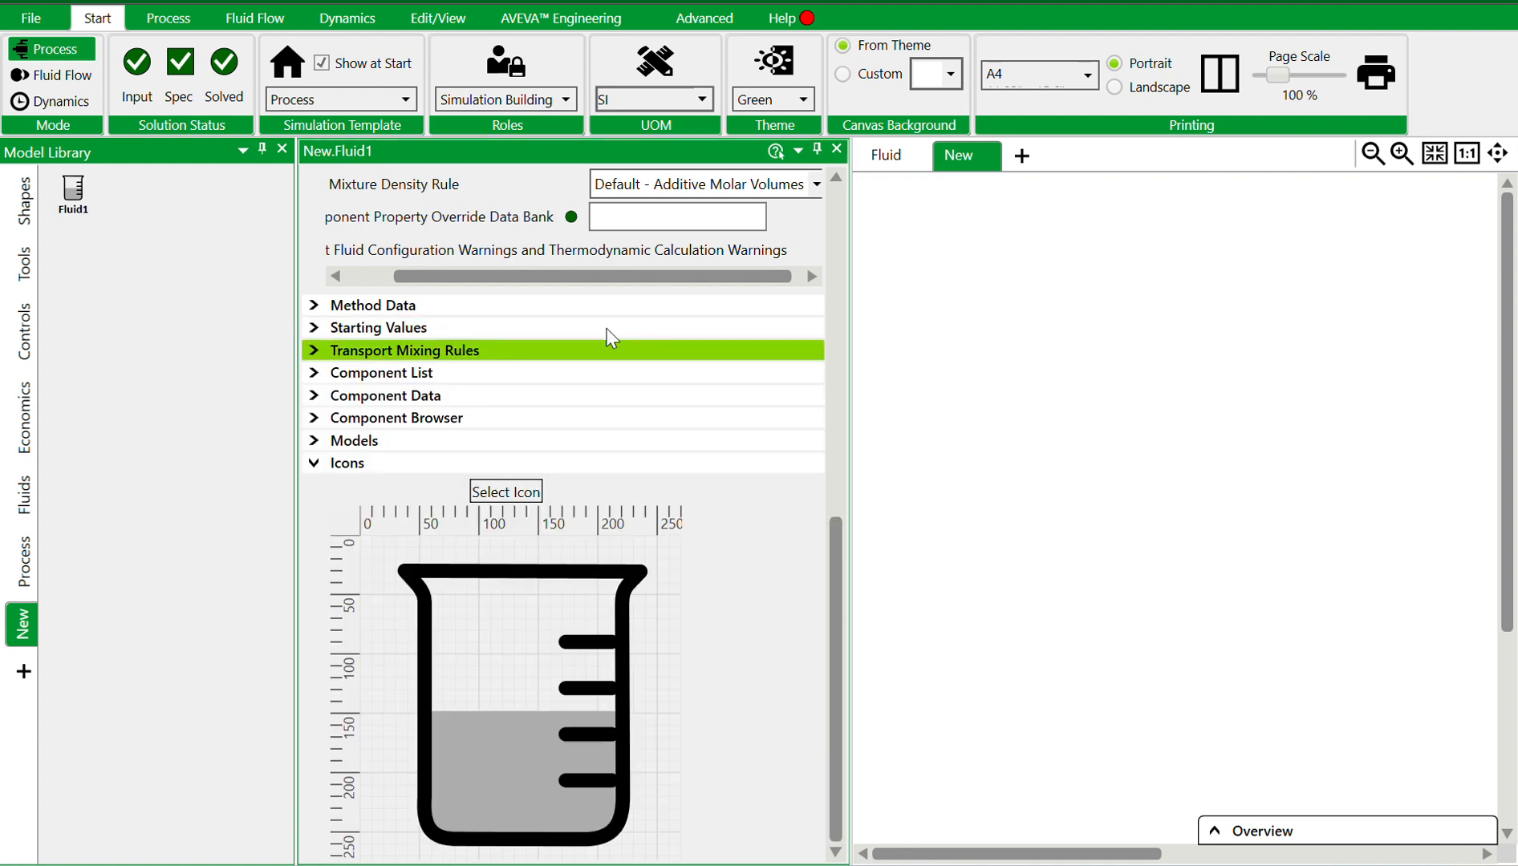
scroll(610, 332, up, 1)
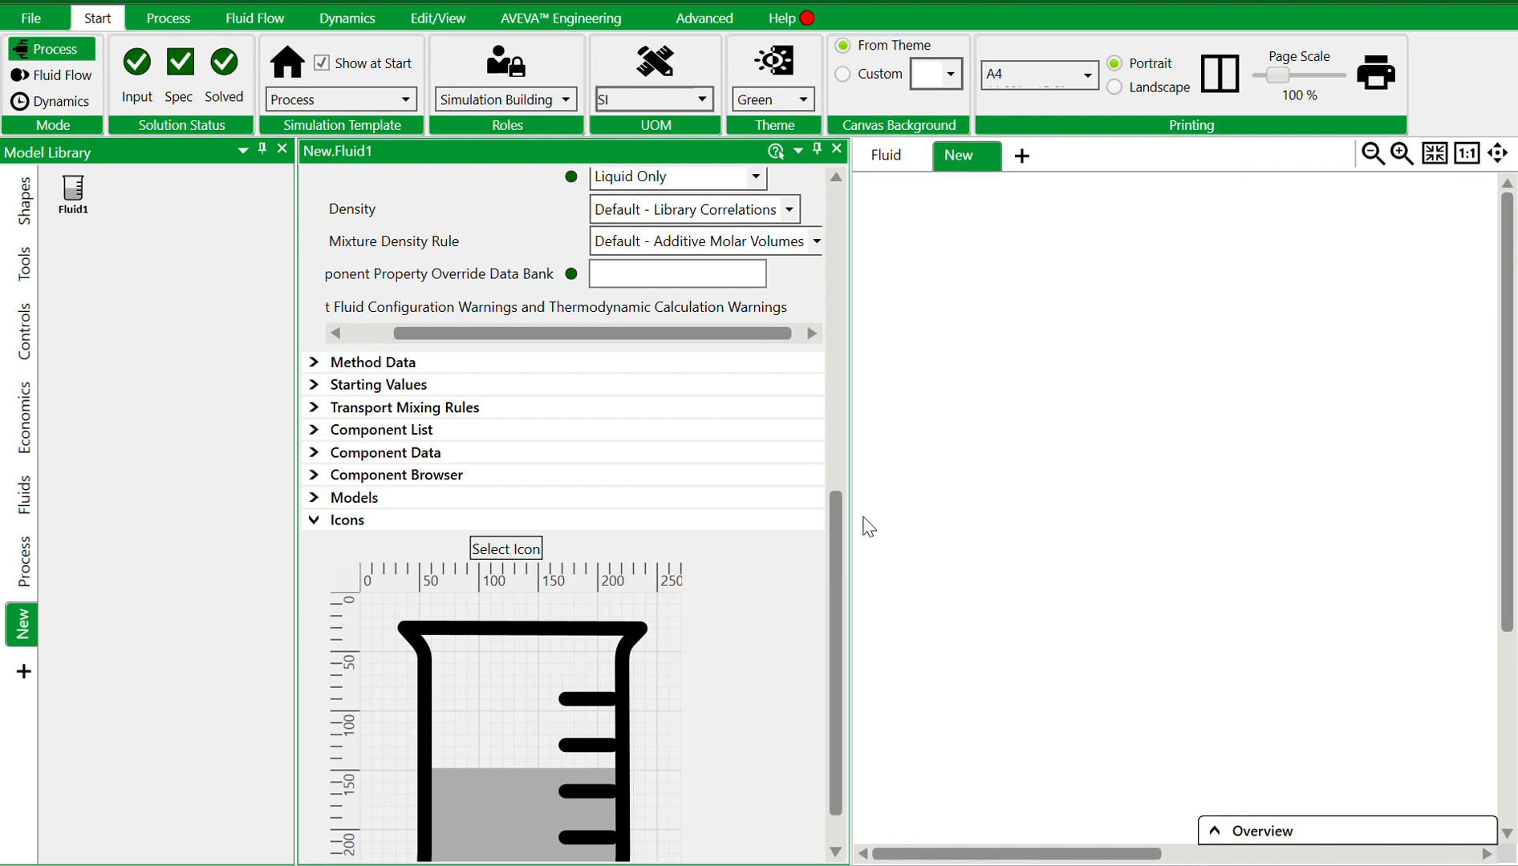
drag(837, 548, 835, 243)
double_click(523, 217)
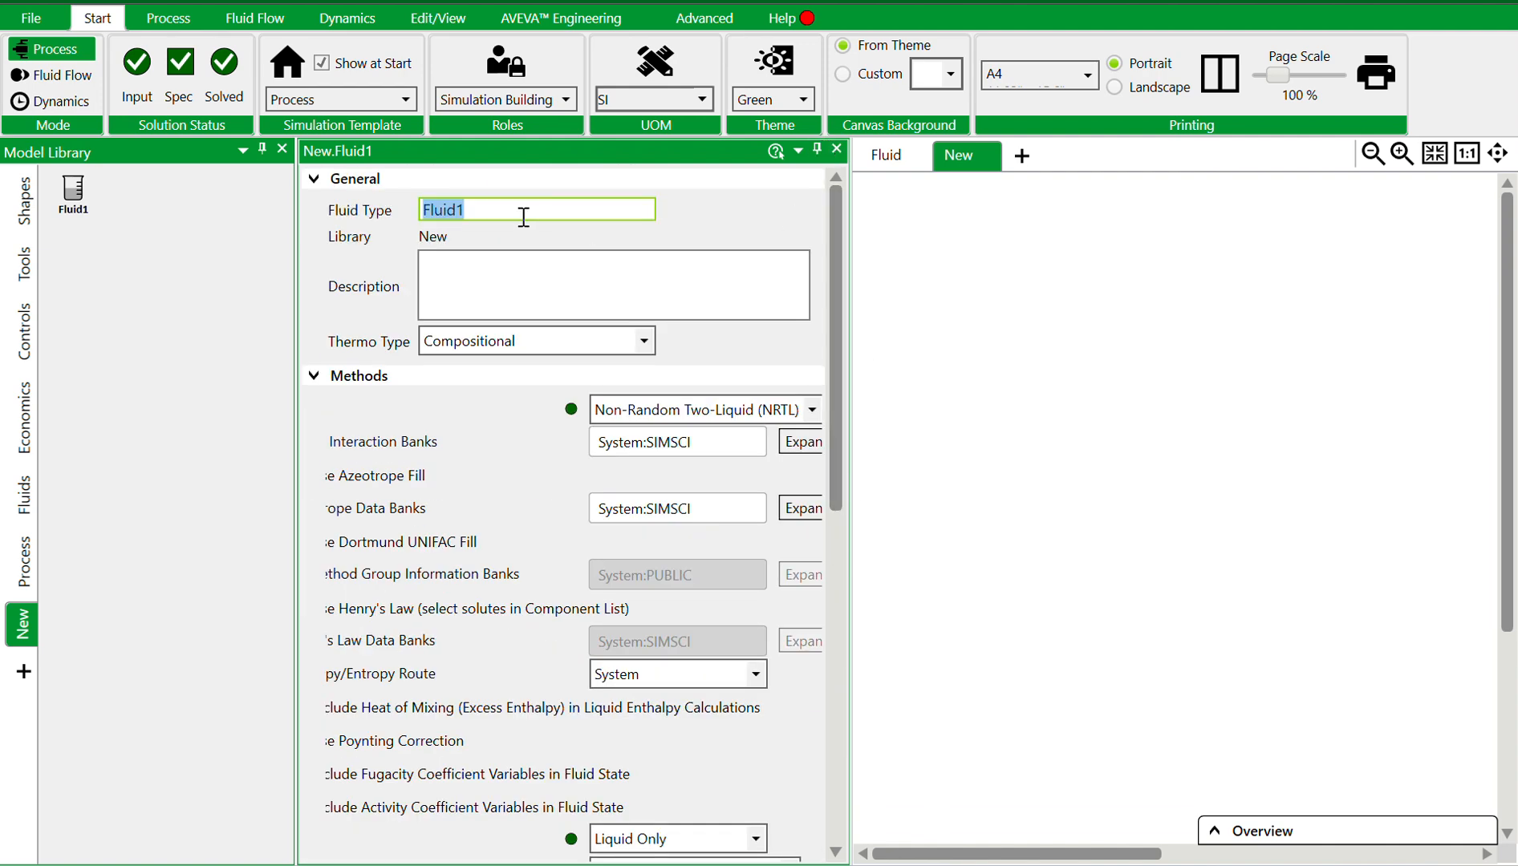
text(MEG)
key(BackSpace)
key(BackSpace)
text(ethanol)
key(Return)
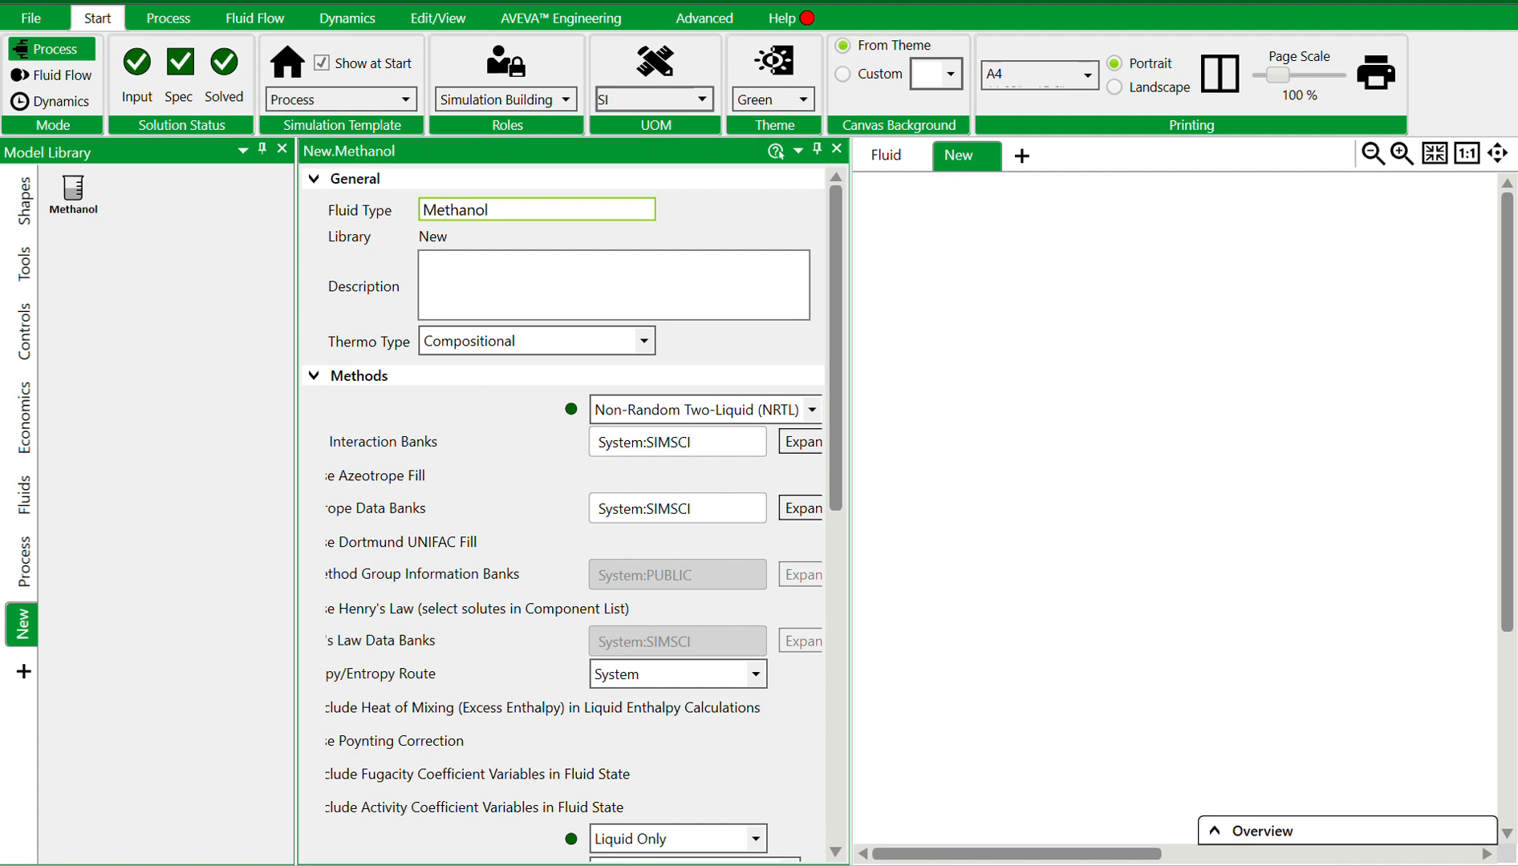
Close the fluid editor and build a flowsheet of a source, a valve and a sink connected in series by streams
click(838, 151)
click(836, 149)
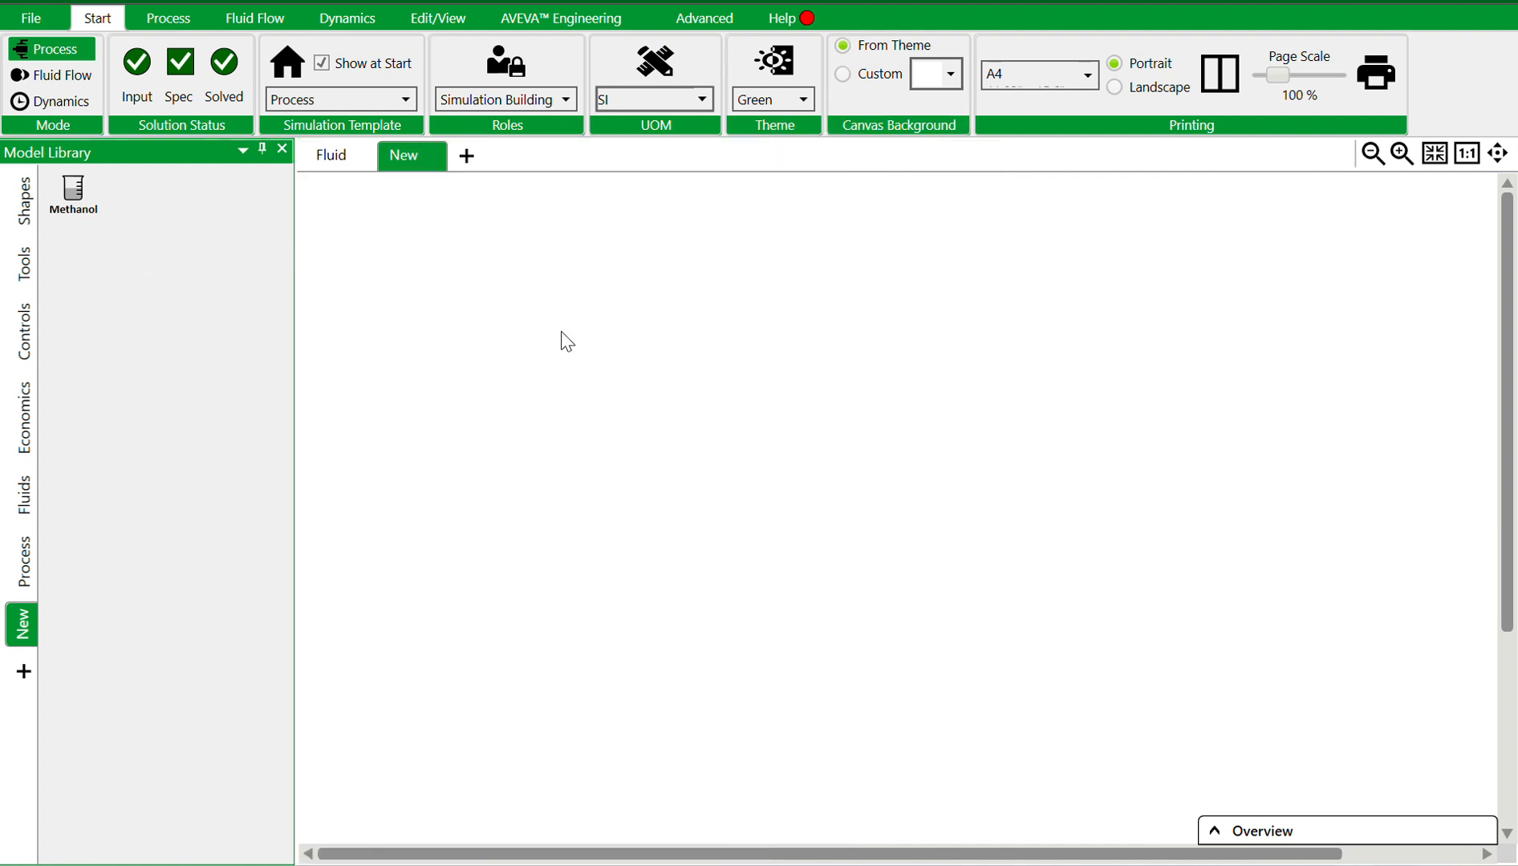
click(18, 566)
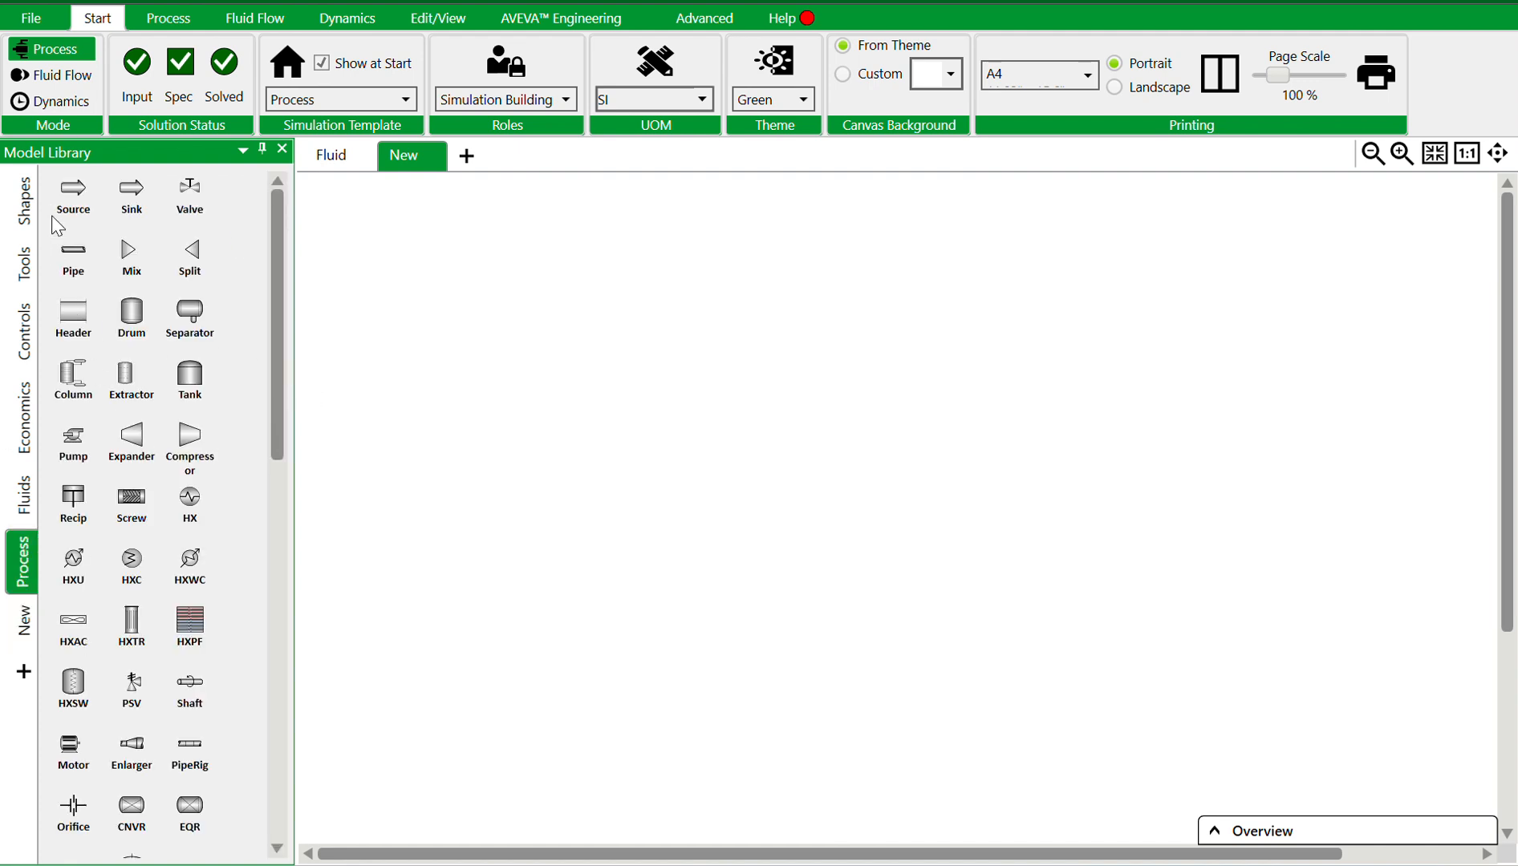
drag(190, 191, 755, 425)
drag(129, 209, 966, 416)
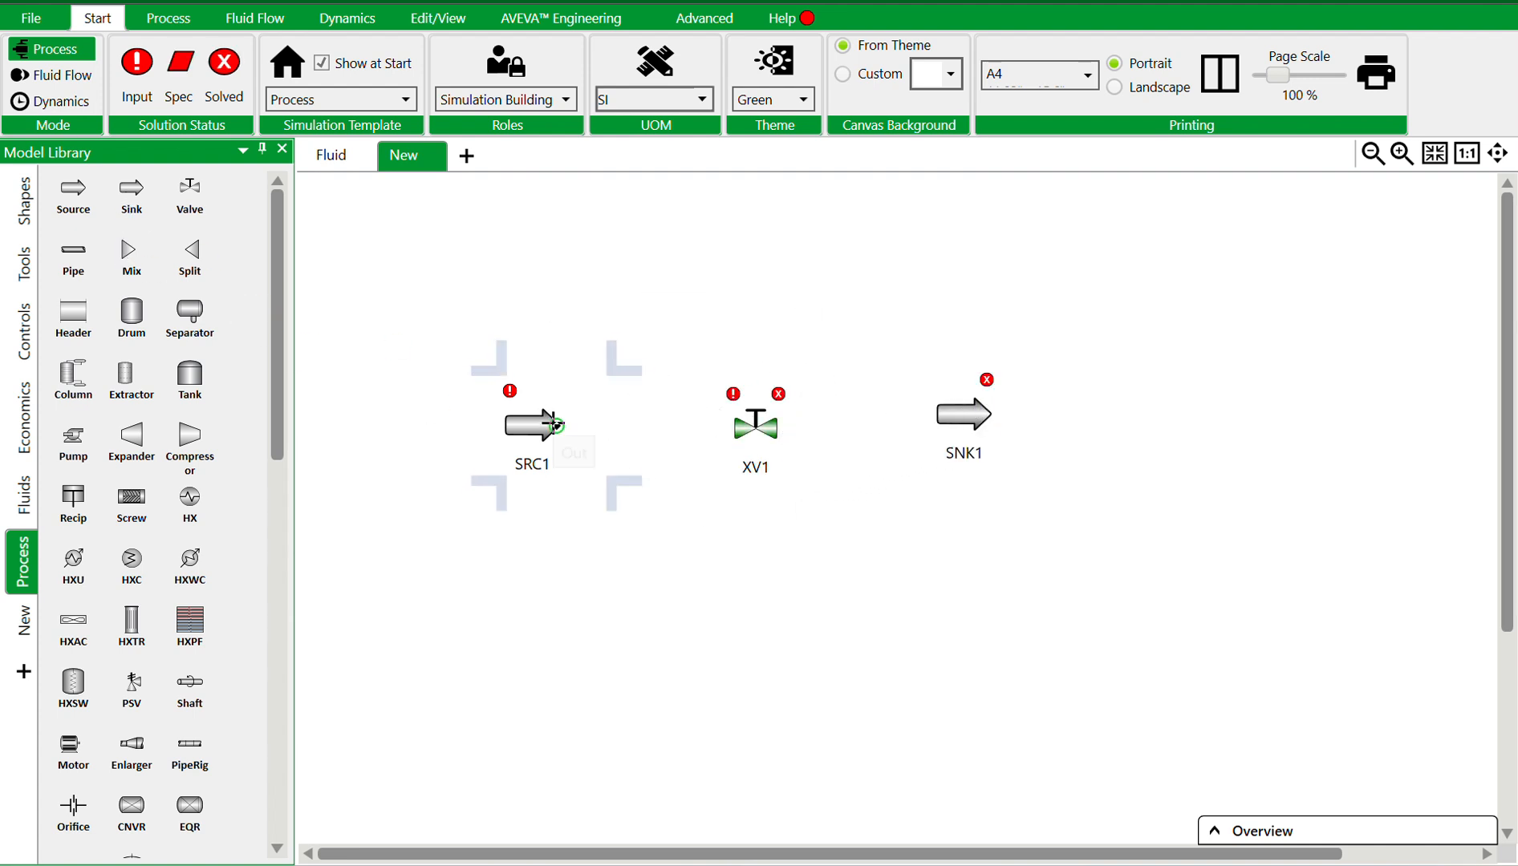
drag(557, 425, 923, 417)
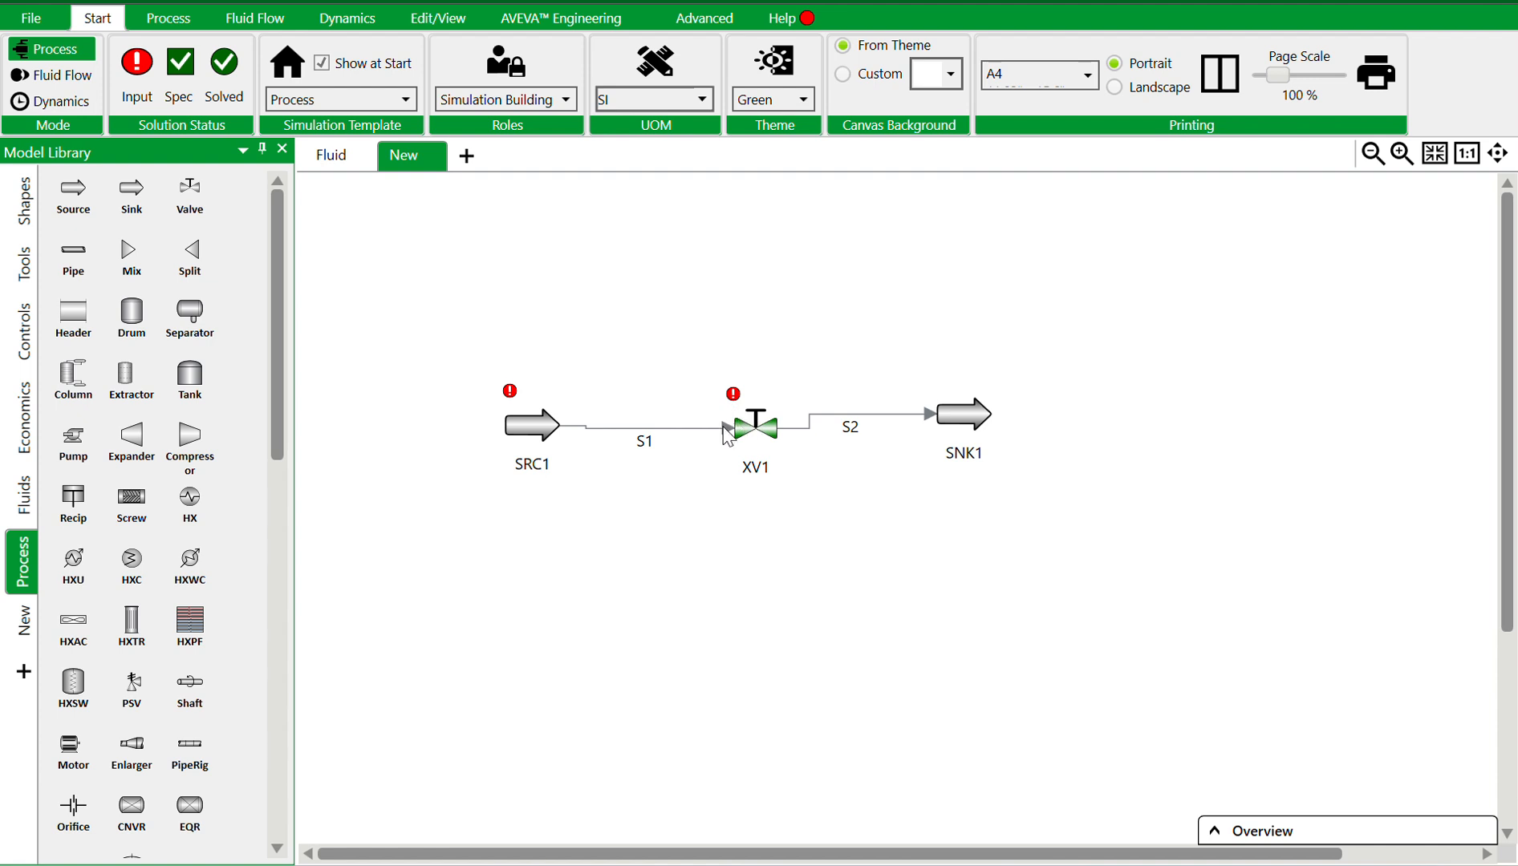
Assign the custom Methanol fluid to the source
double_click(520, 425)
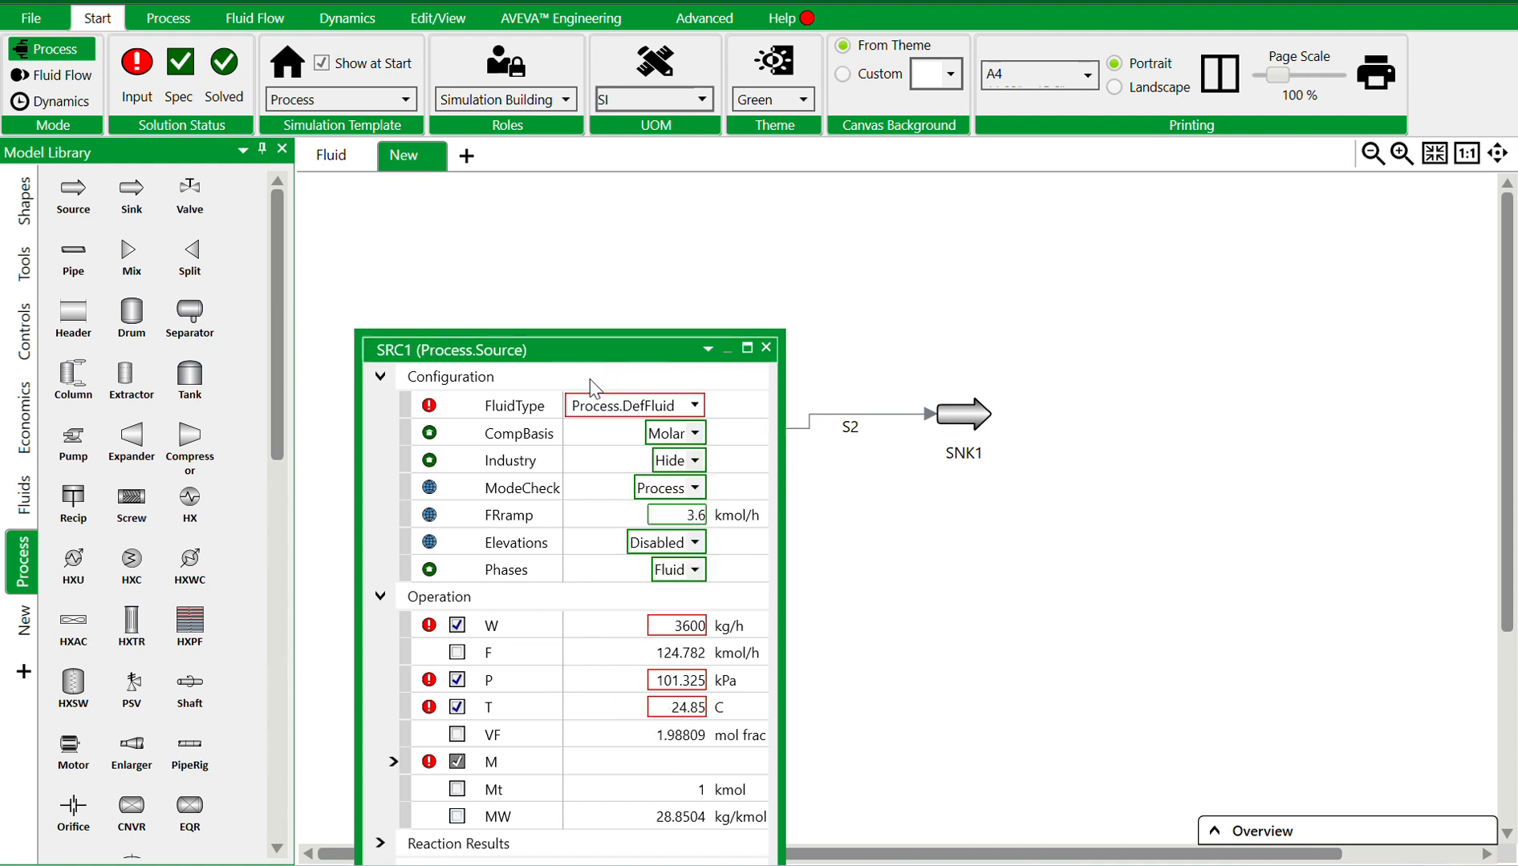
click(694, 407)
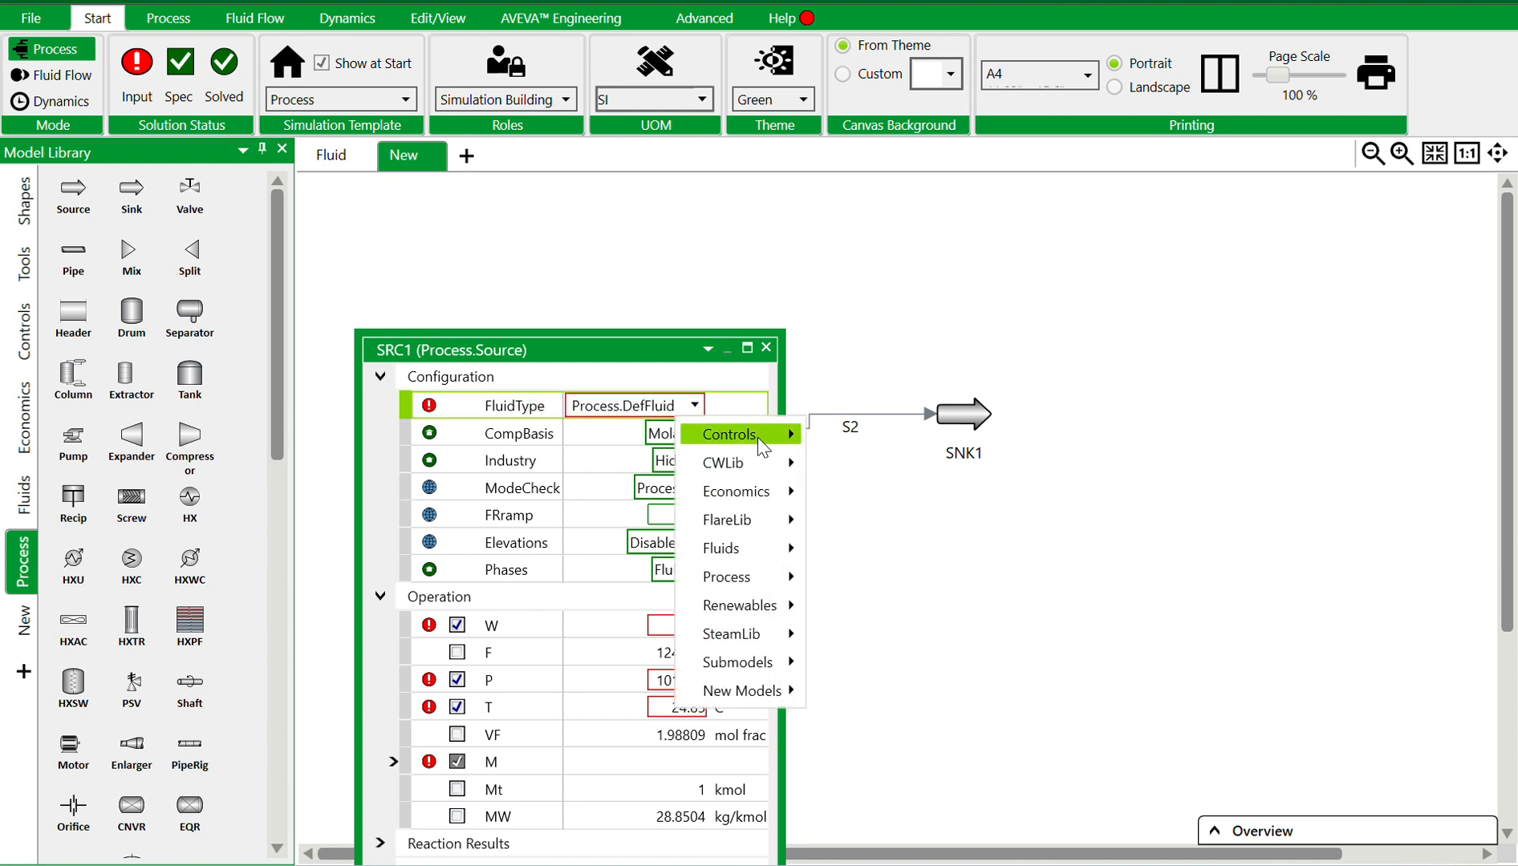
mouse_move(775, 462)
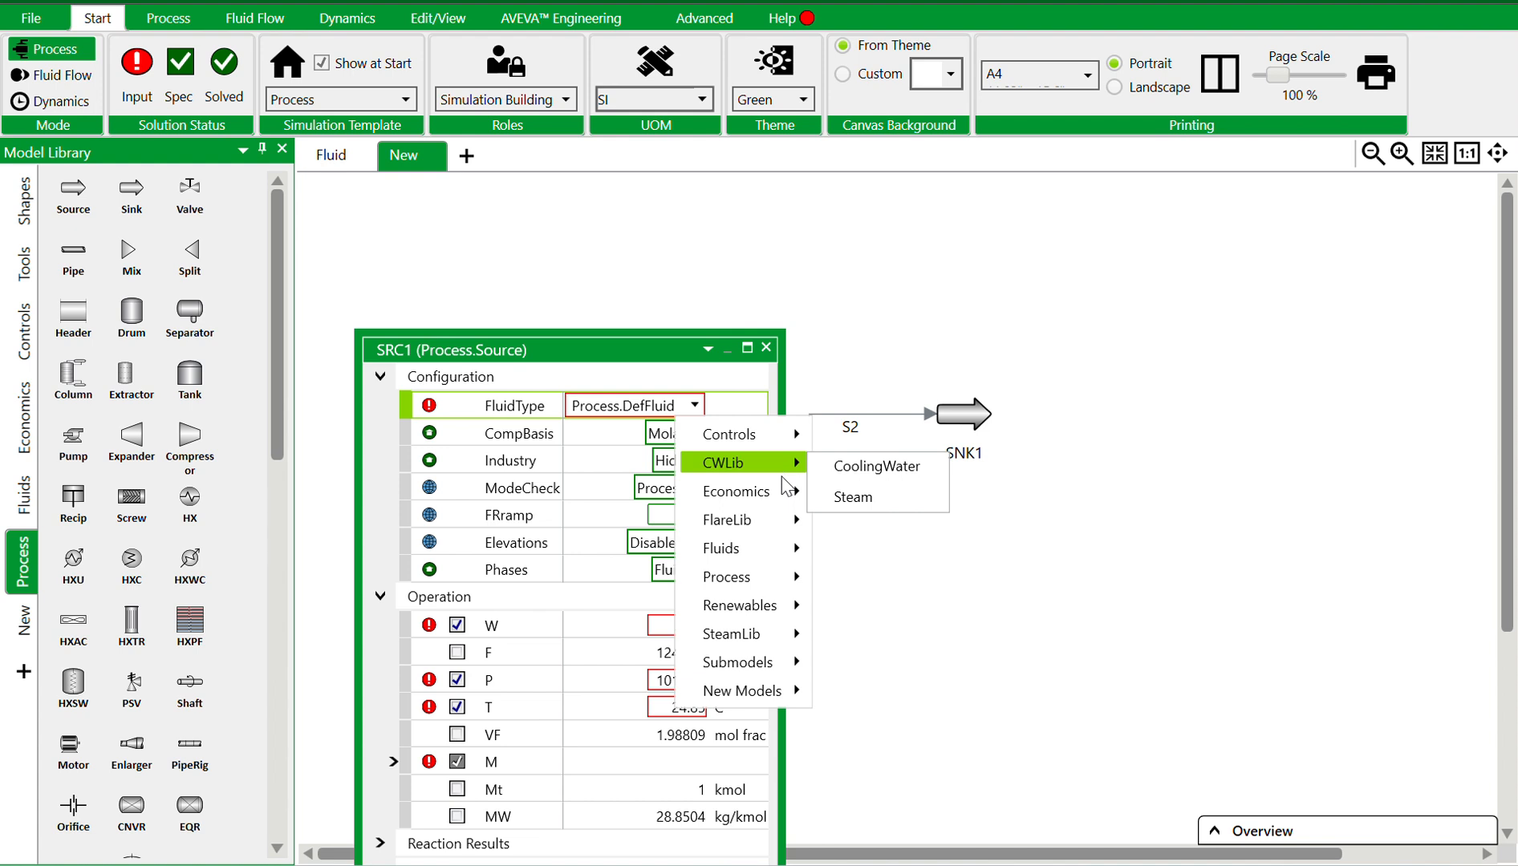
mouse_move(794, 527)
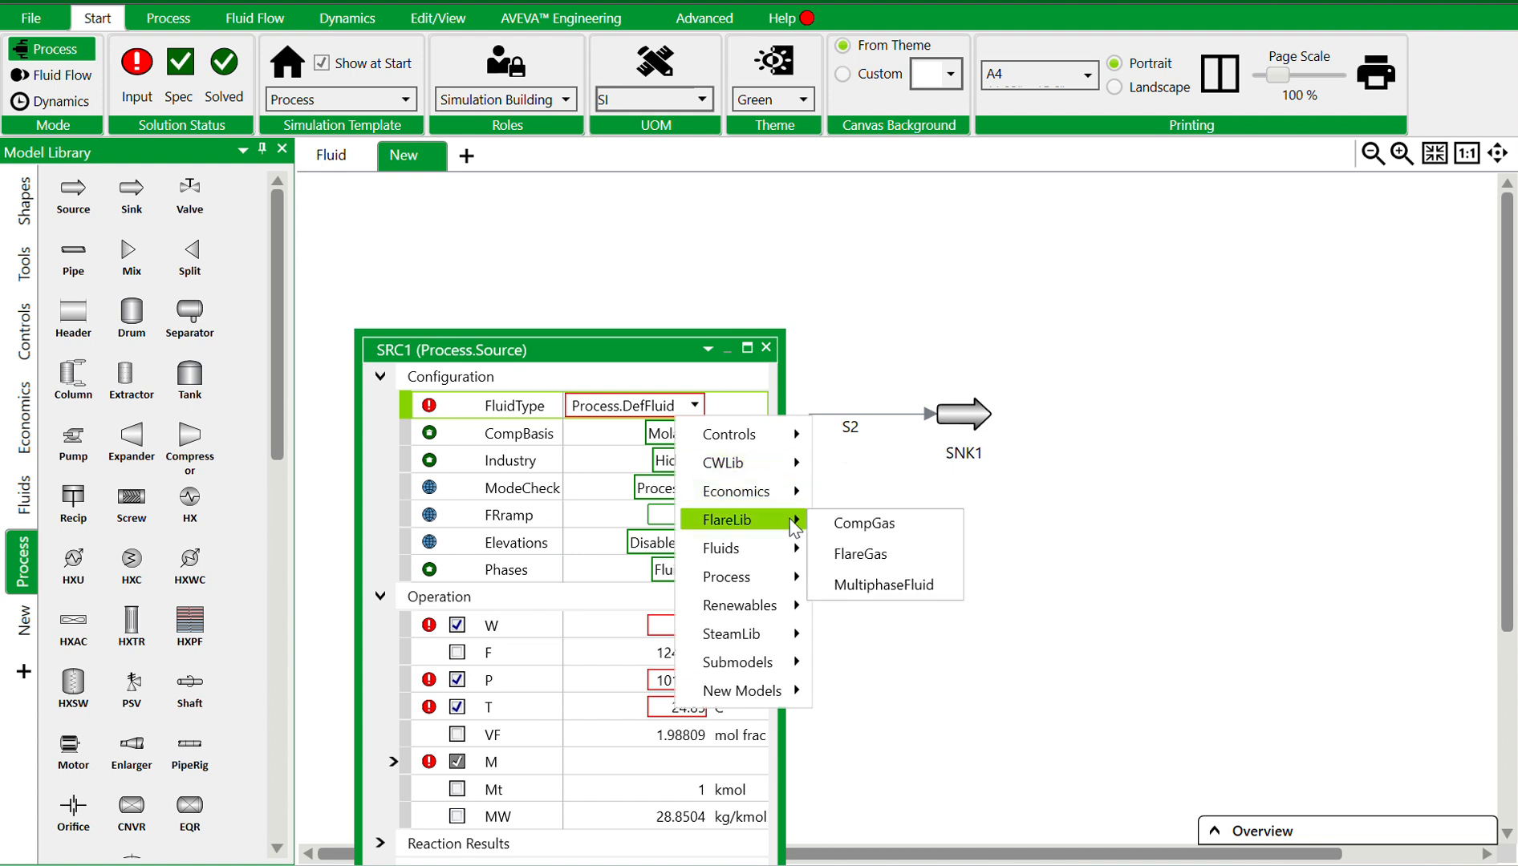
click(767, 349)
click(21, 623)
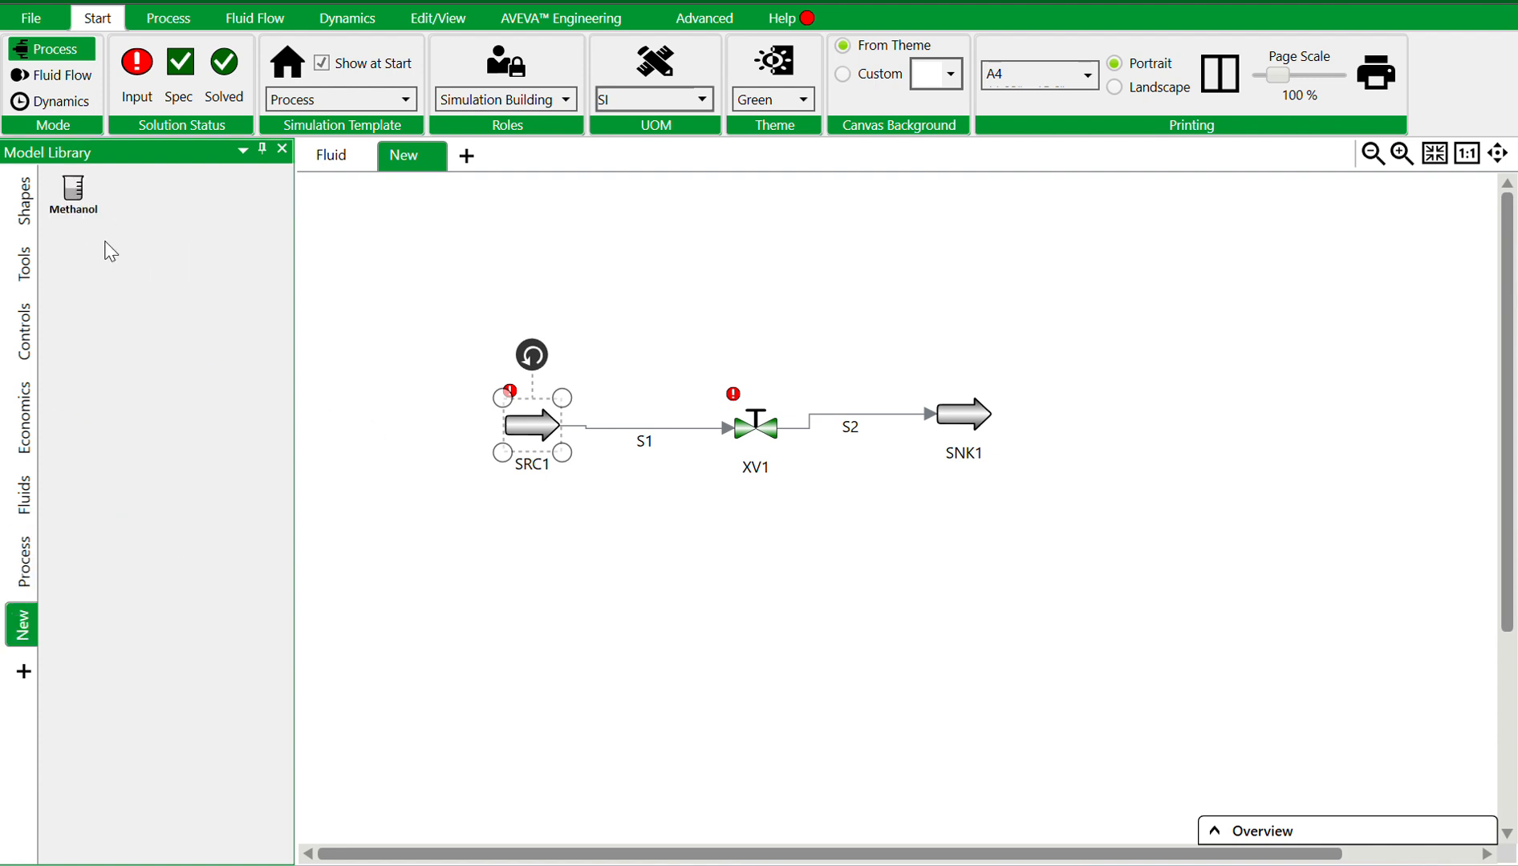
drag(70, 187, 533, 417)
Set the source's composition basis to Mass and its phases to Liquid
double_click(532, 418)
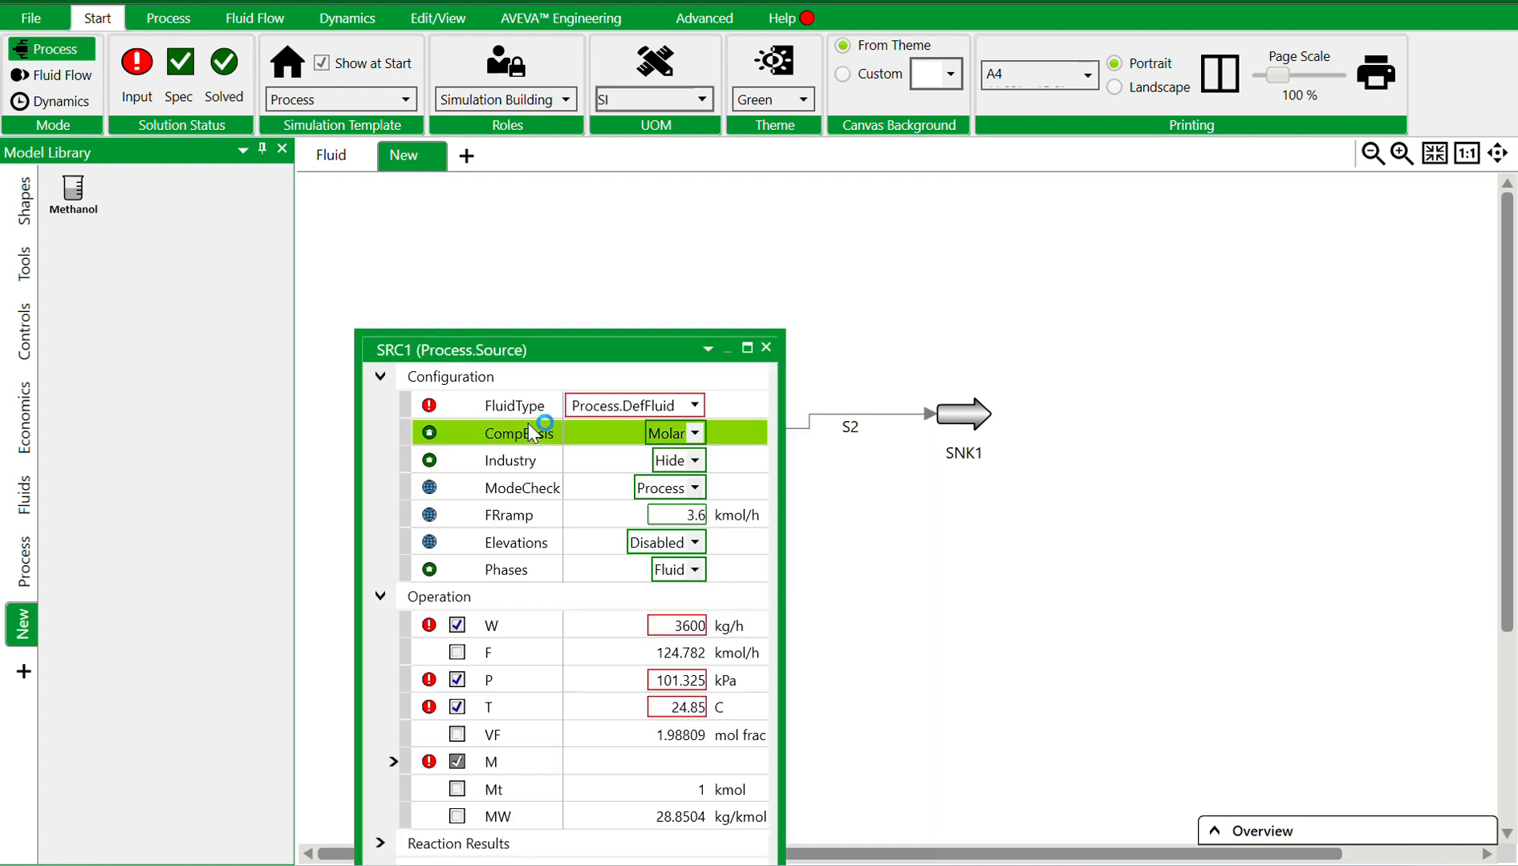
click(703, 434)
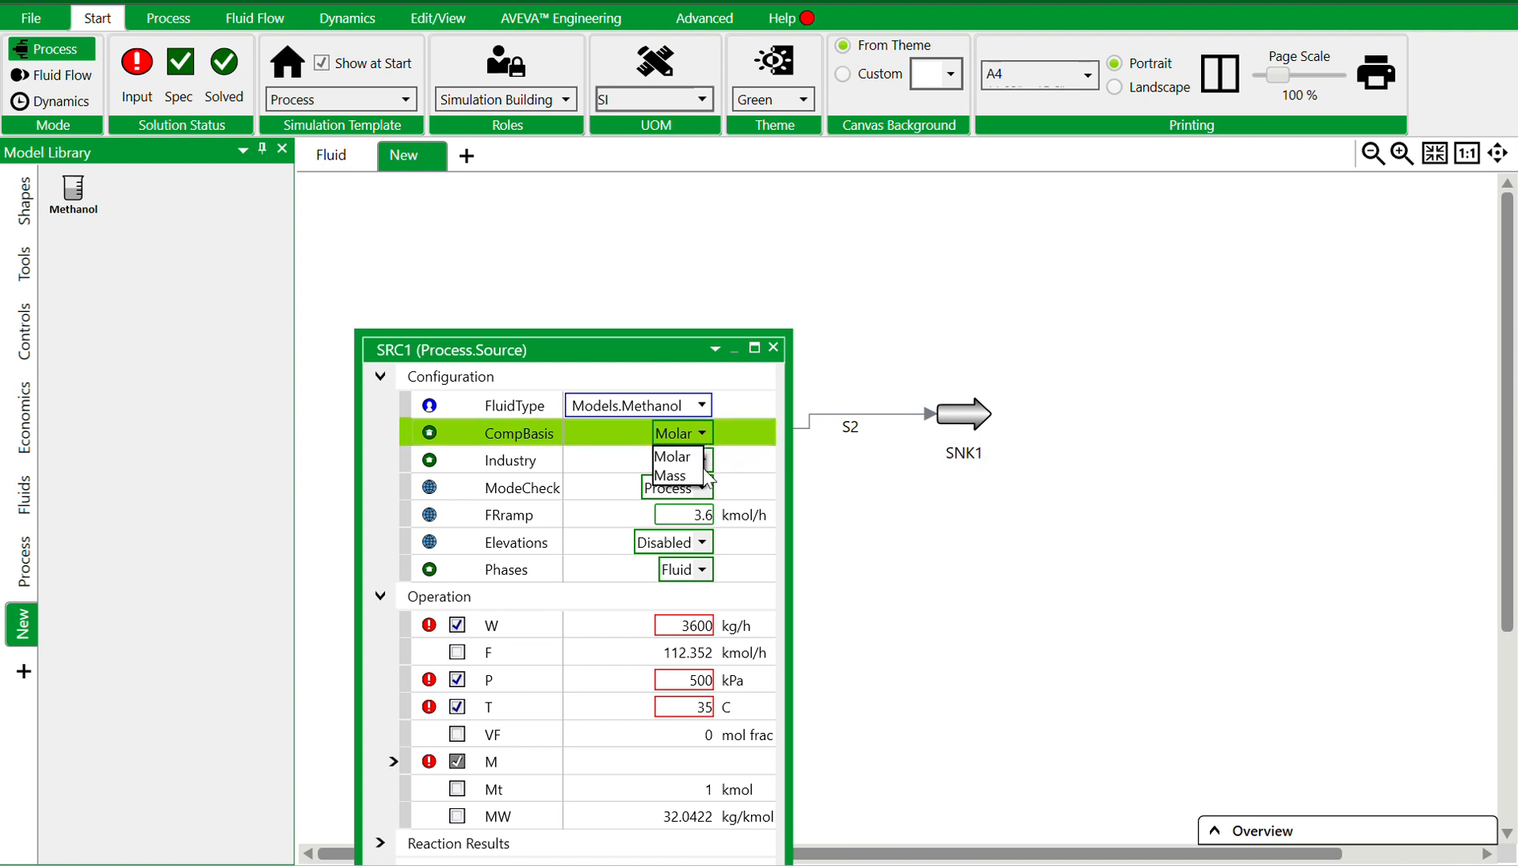
click(695, 472)
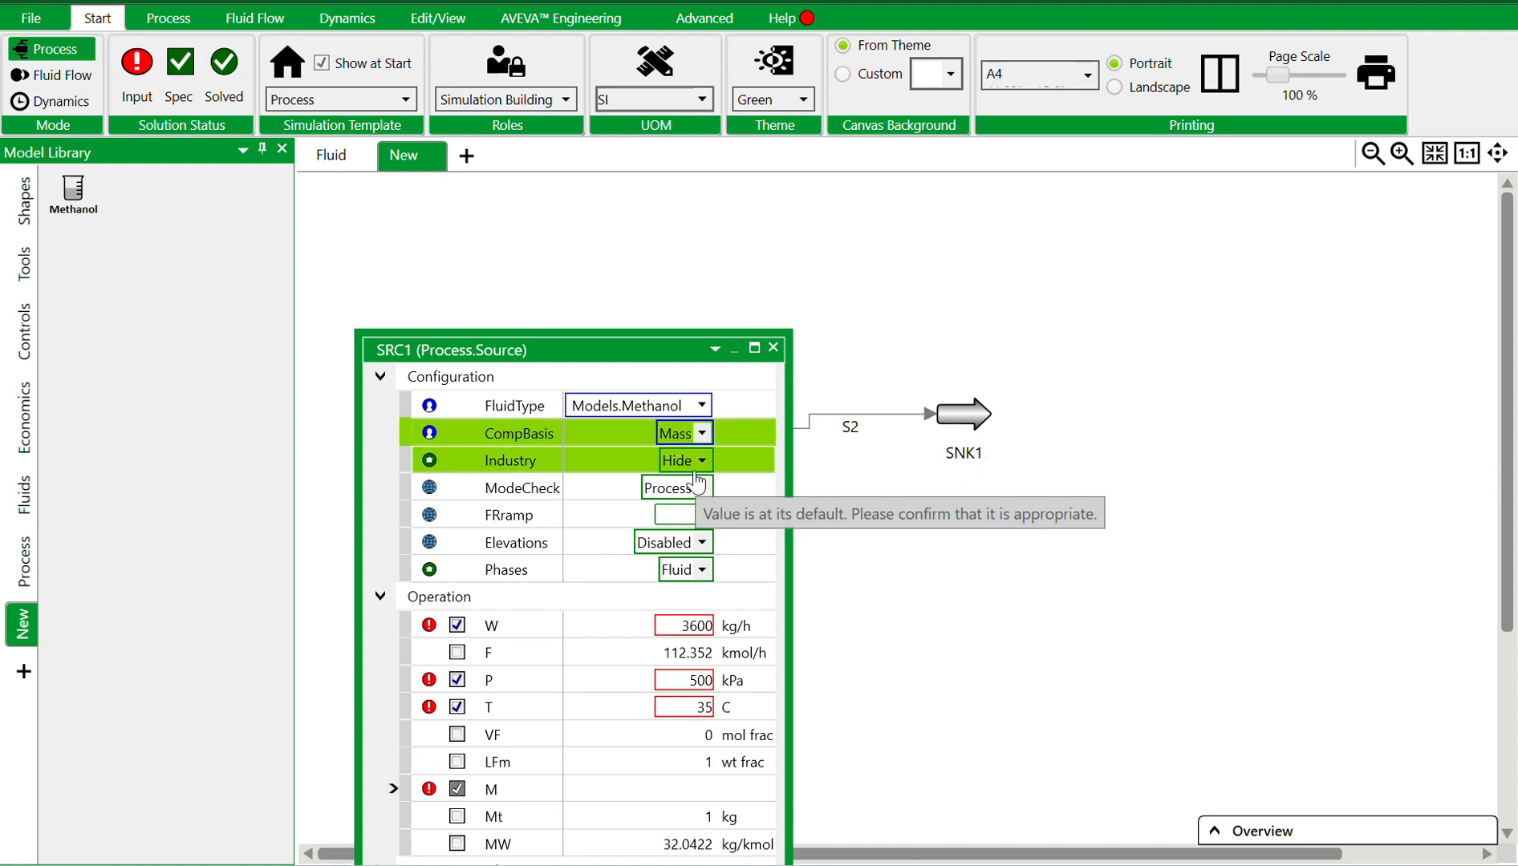
click(702, 570)
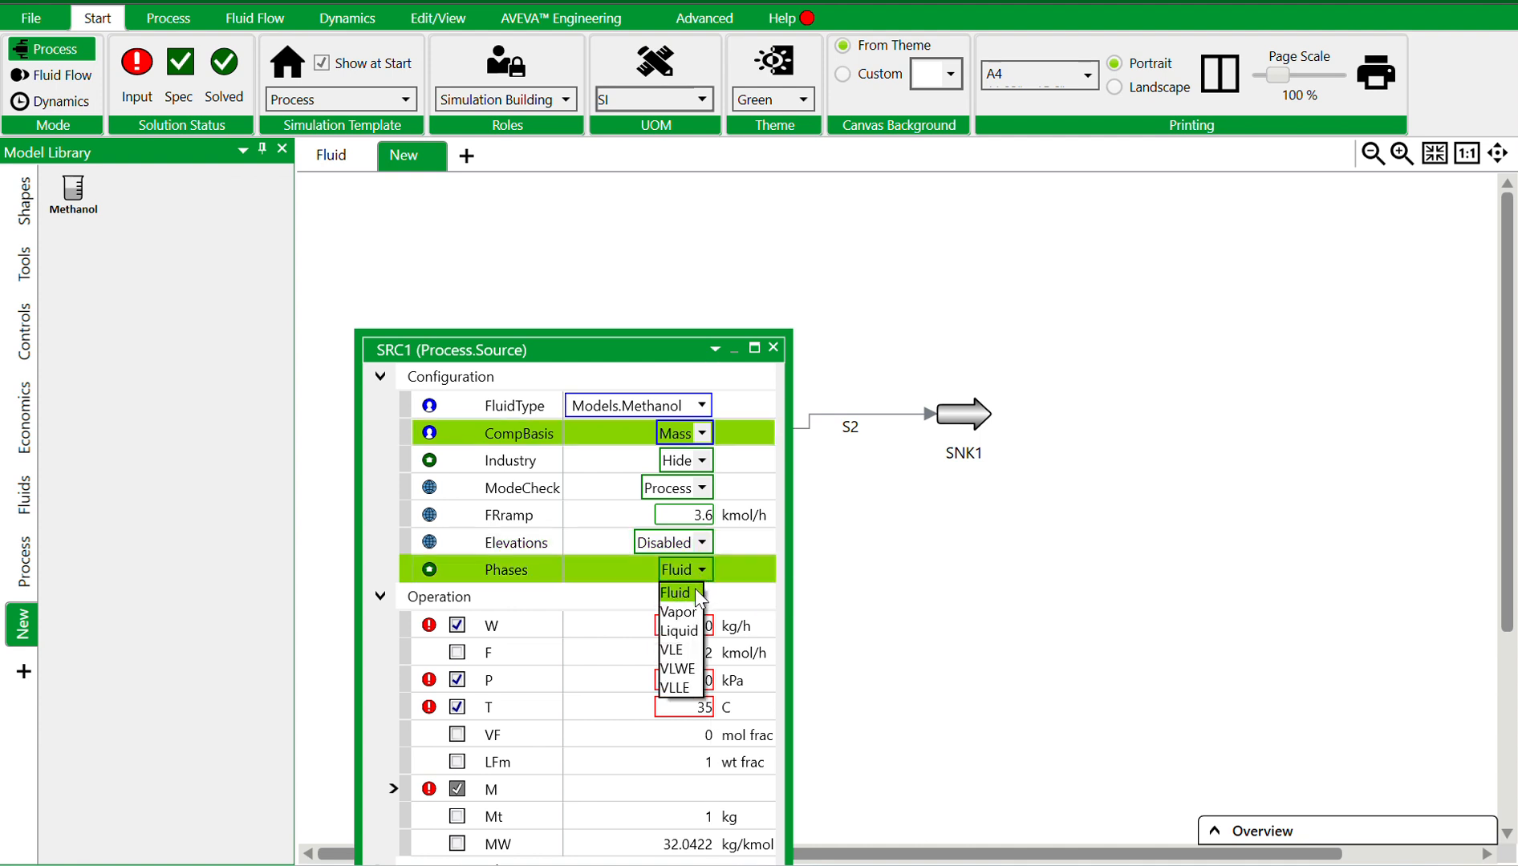
click(695, 633)
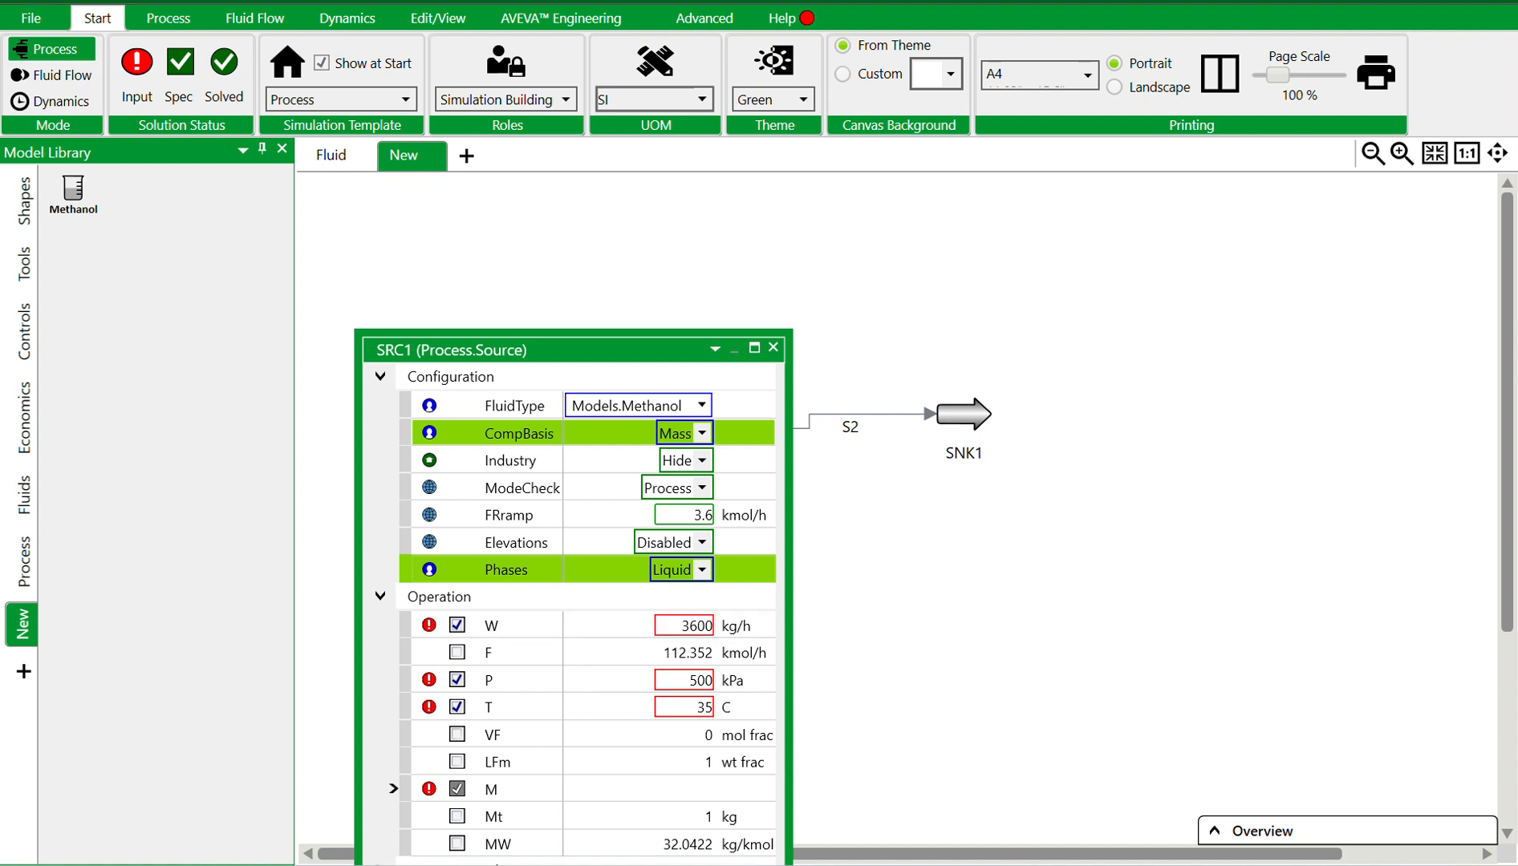
Specify the source flow as 3600 kg/h, pressure 500 kPa and temperature 35 °C
click(692, 635)
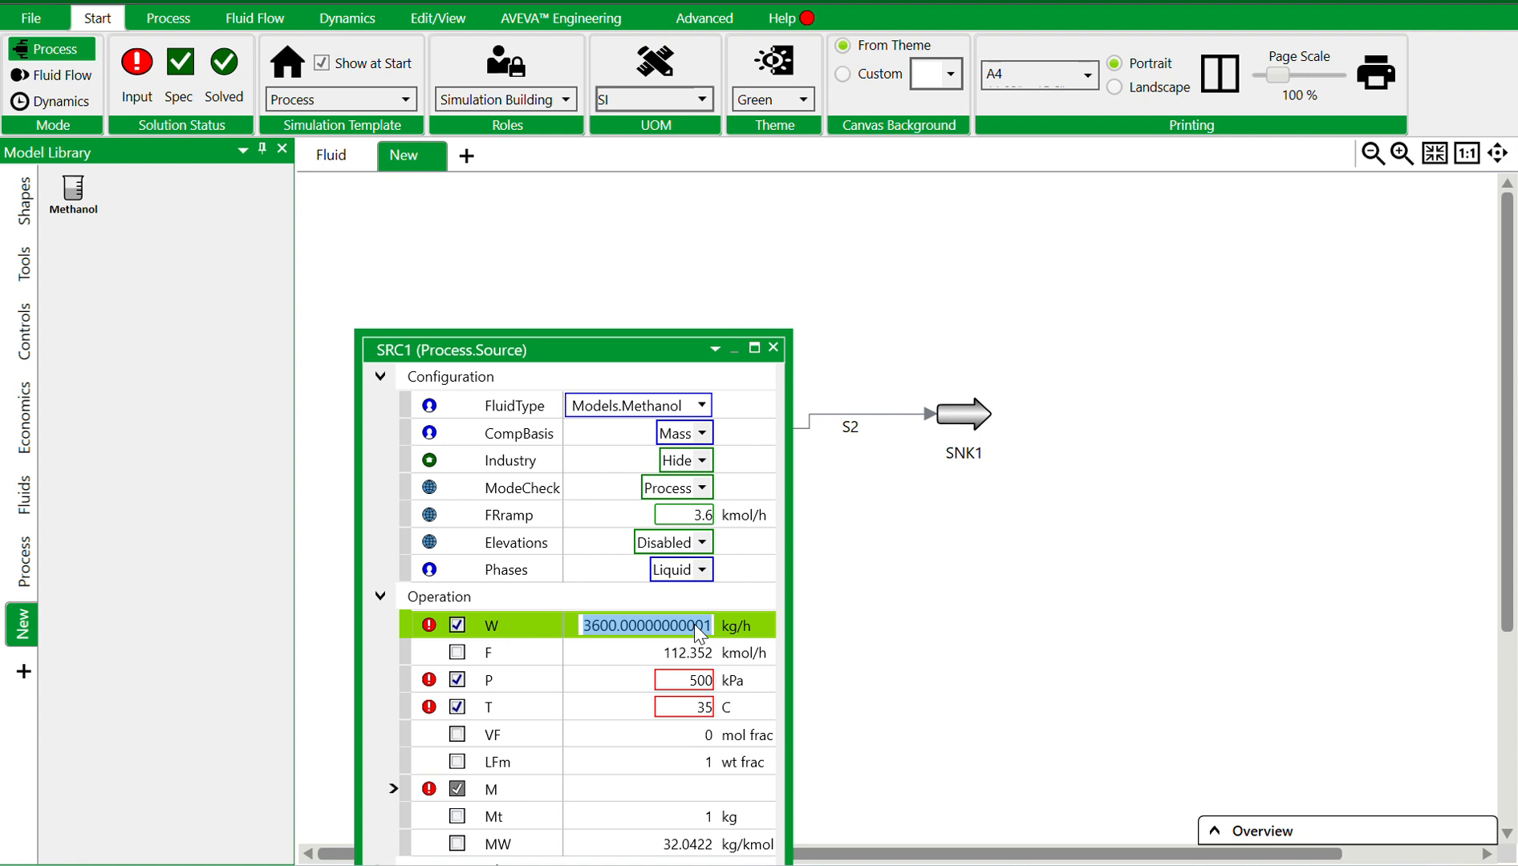
text(3600)
click(698, 680)
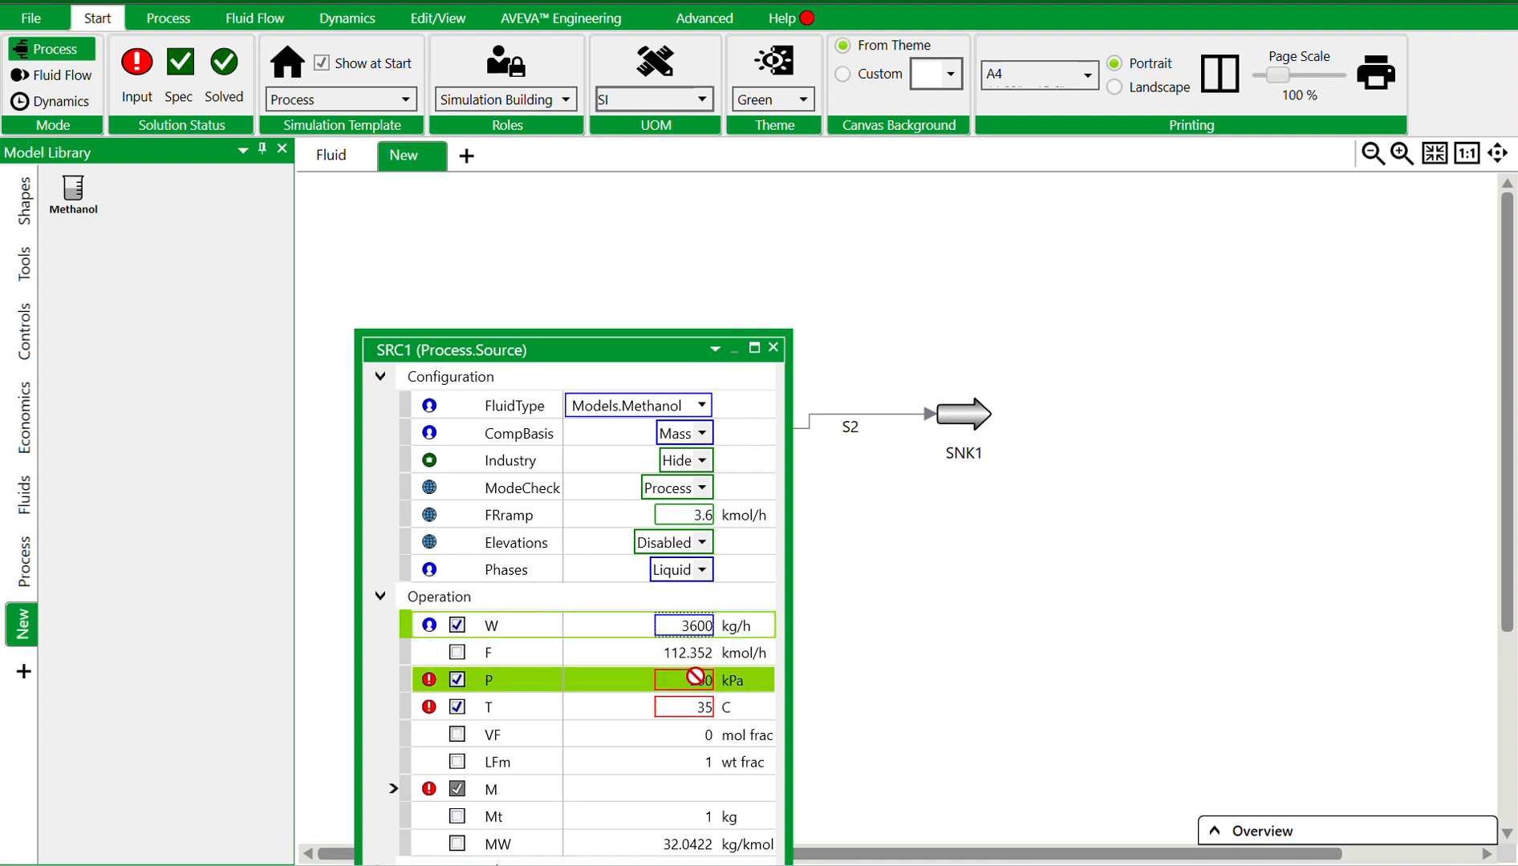
text(500)
click(699, 708)
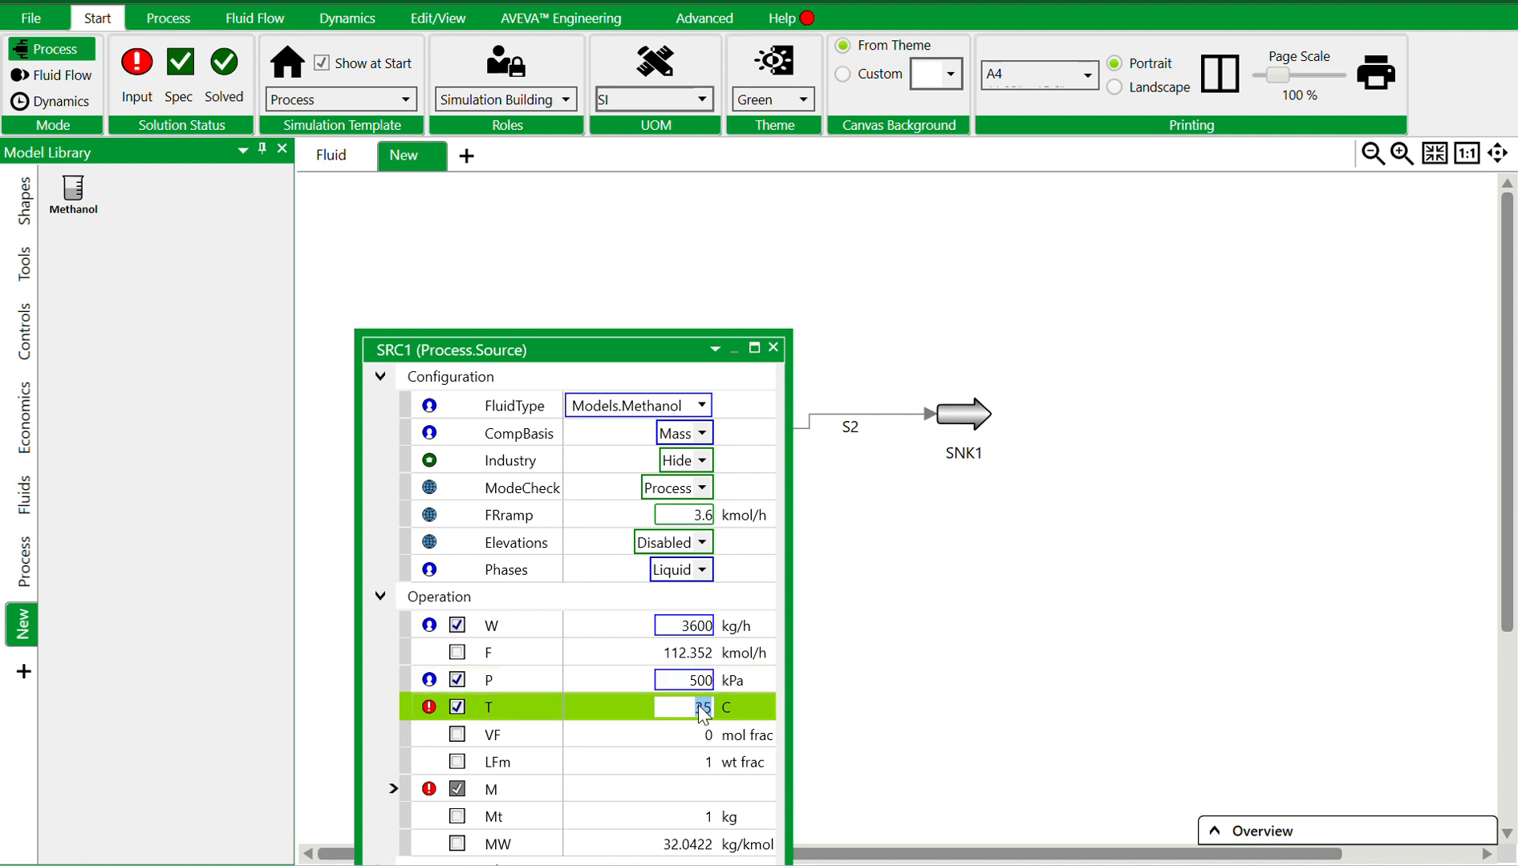
key(Return)
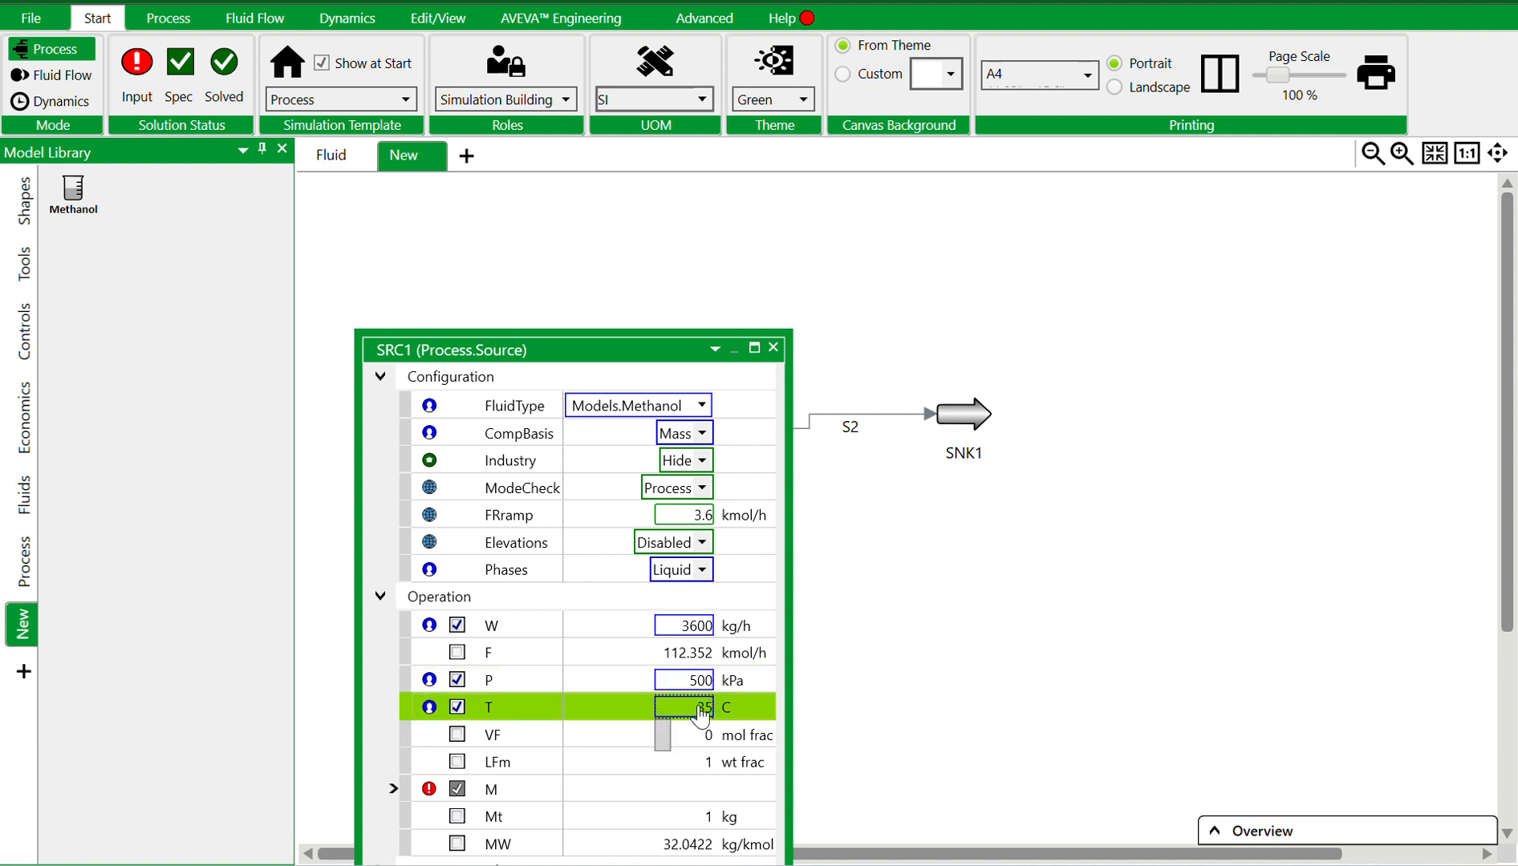
Expand the source composition, confirm the methanol mass of 1 kg, and close the source properties
click(393, 790)
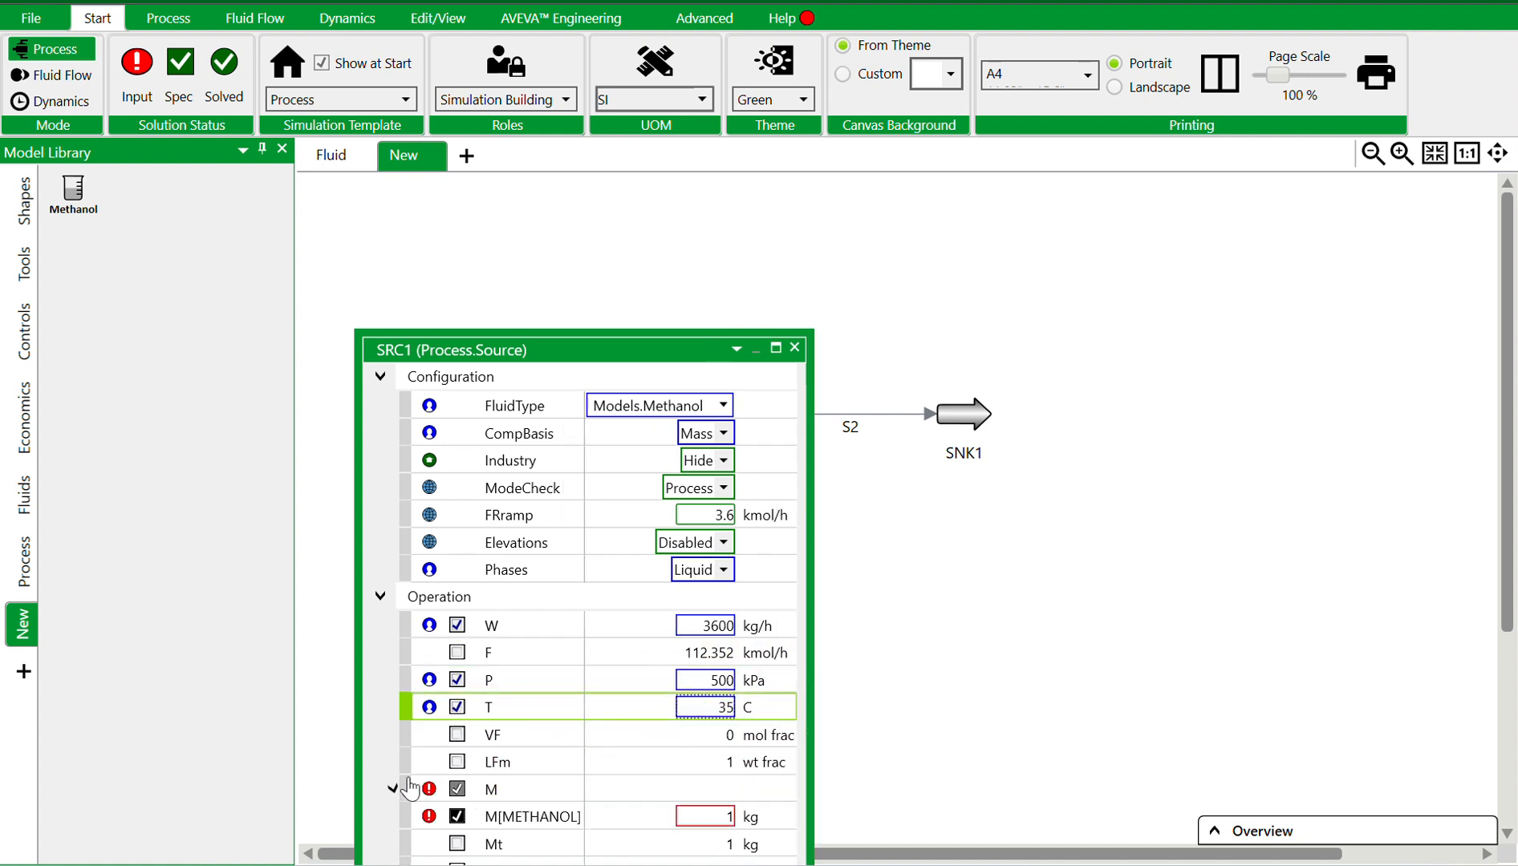
click(679, 817)
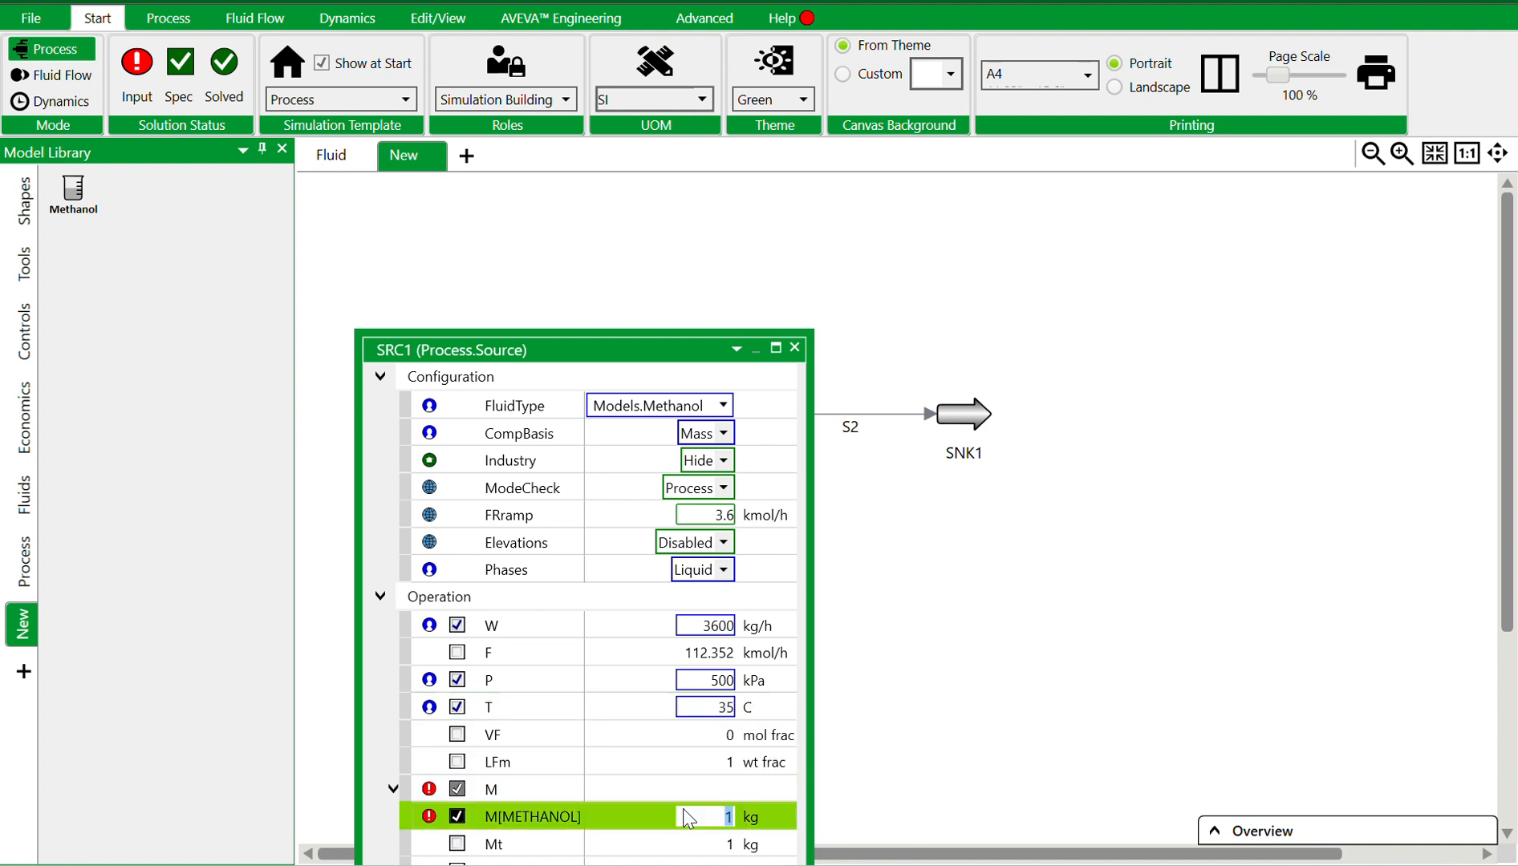
key(Return)
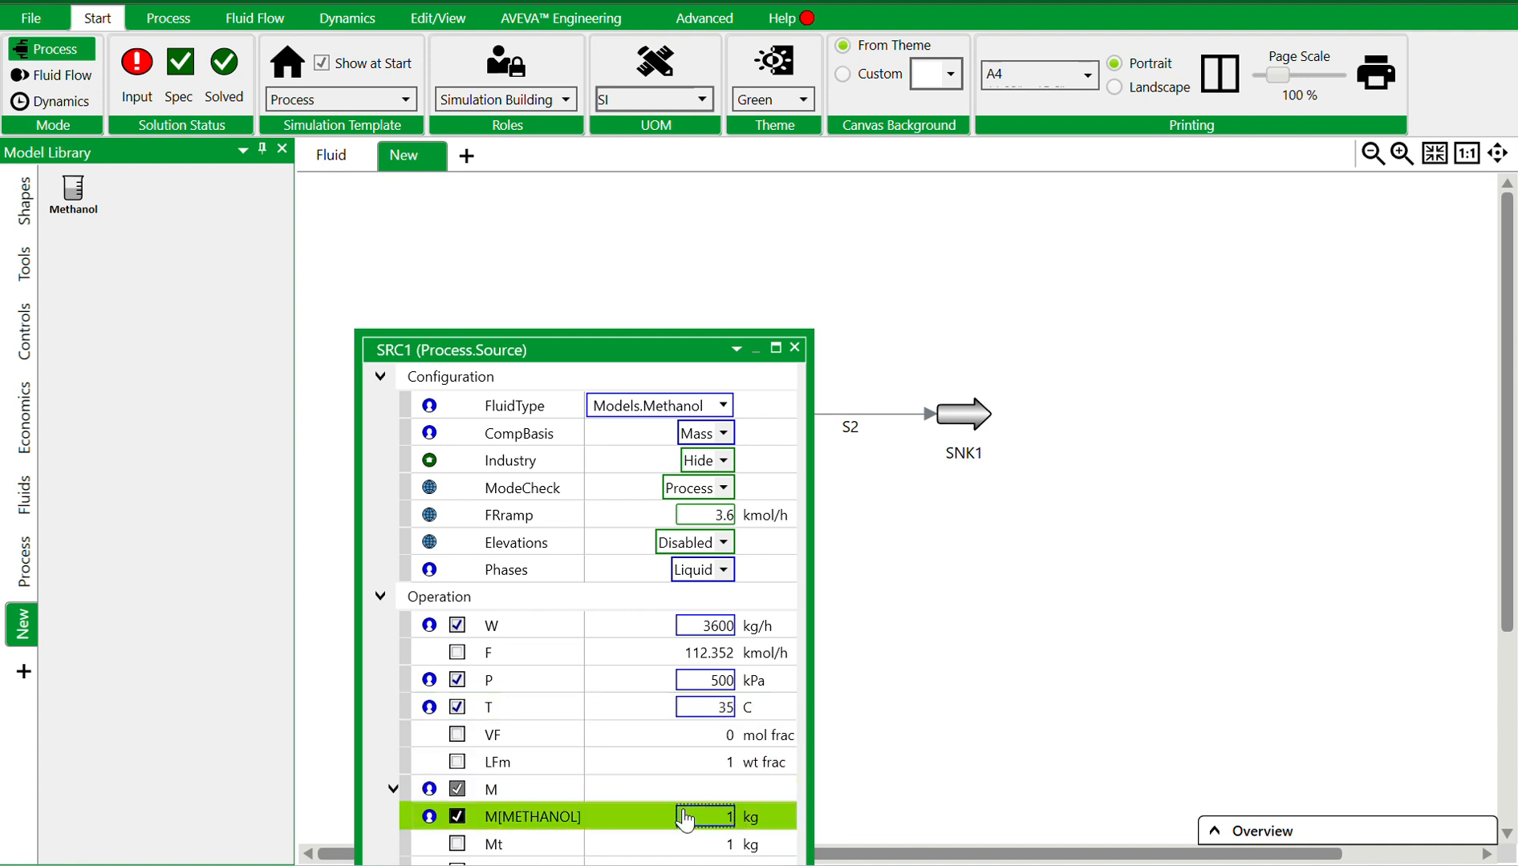
click(795, 347)
Set the valve's pressure drop DP to 35 kPa
click(750, 437)
double_click(745, 457)
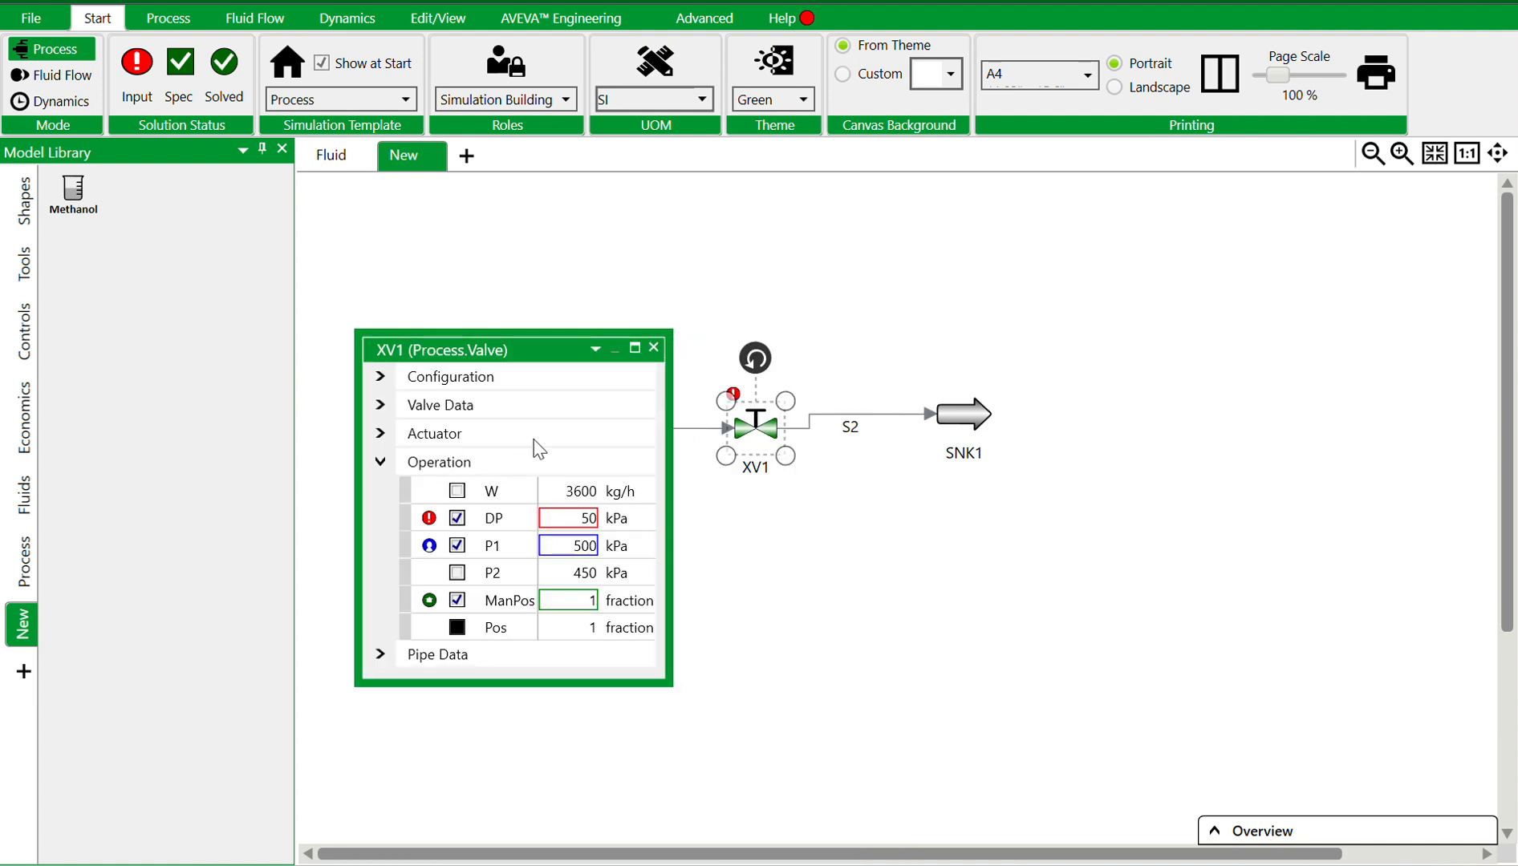
click(492, 550)
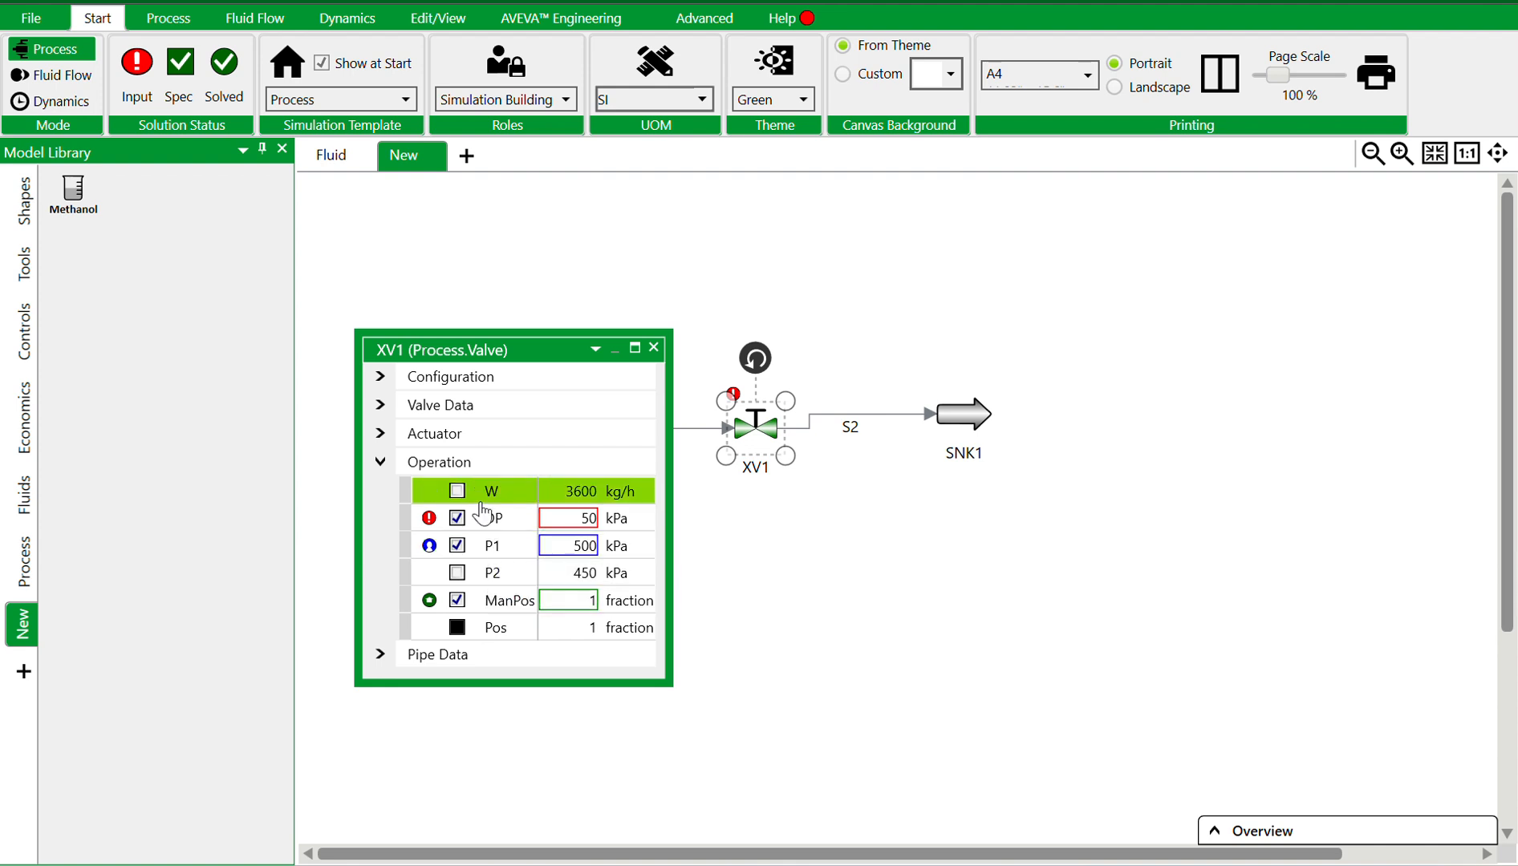
click(588, 518)
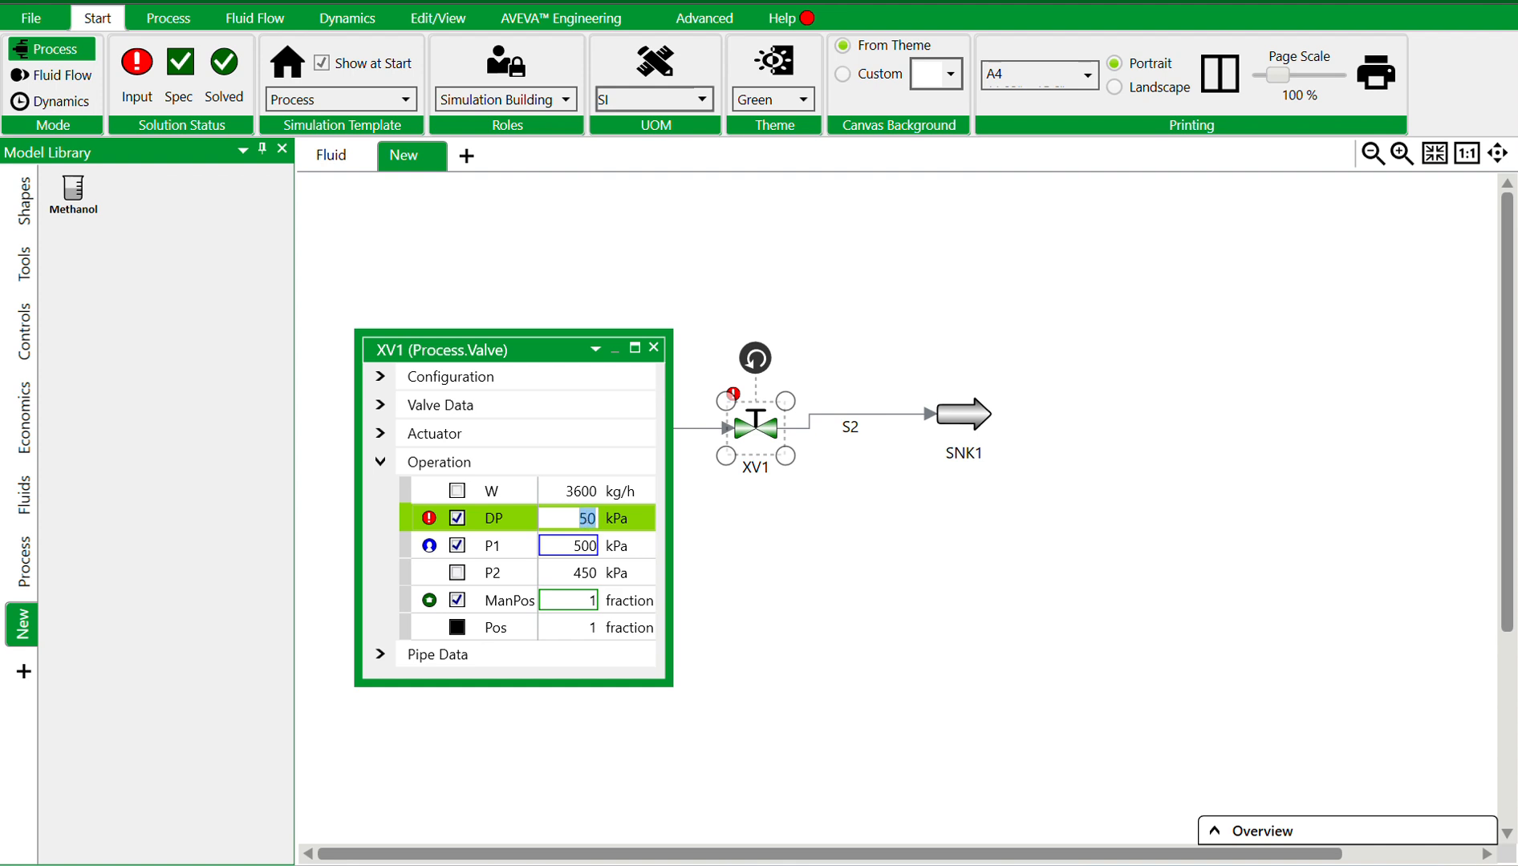
key(Return)
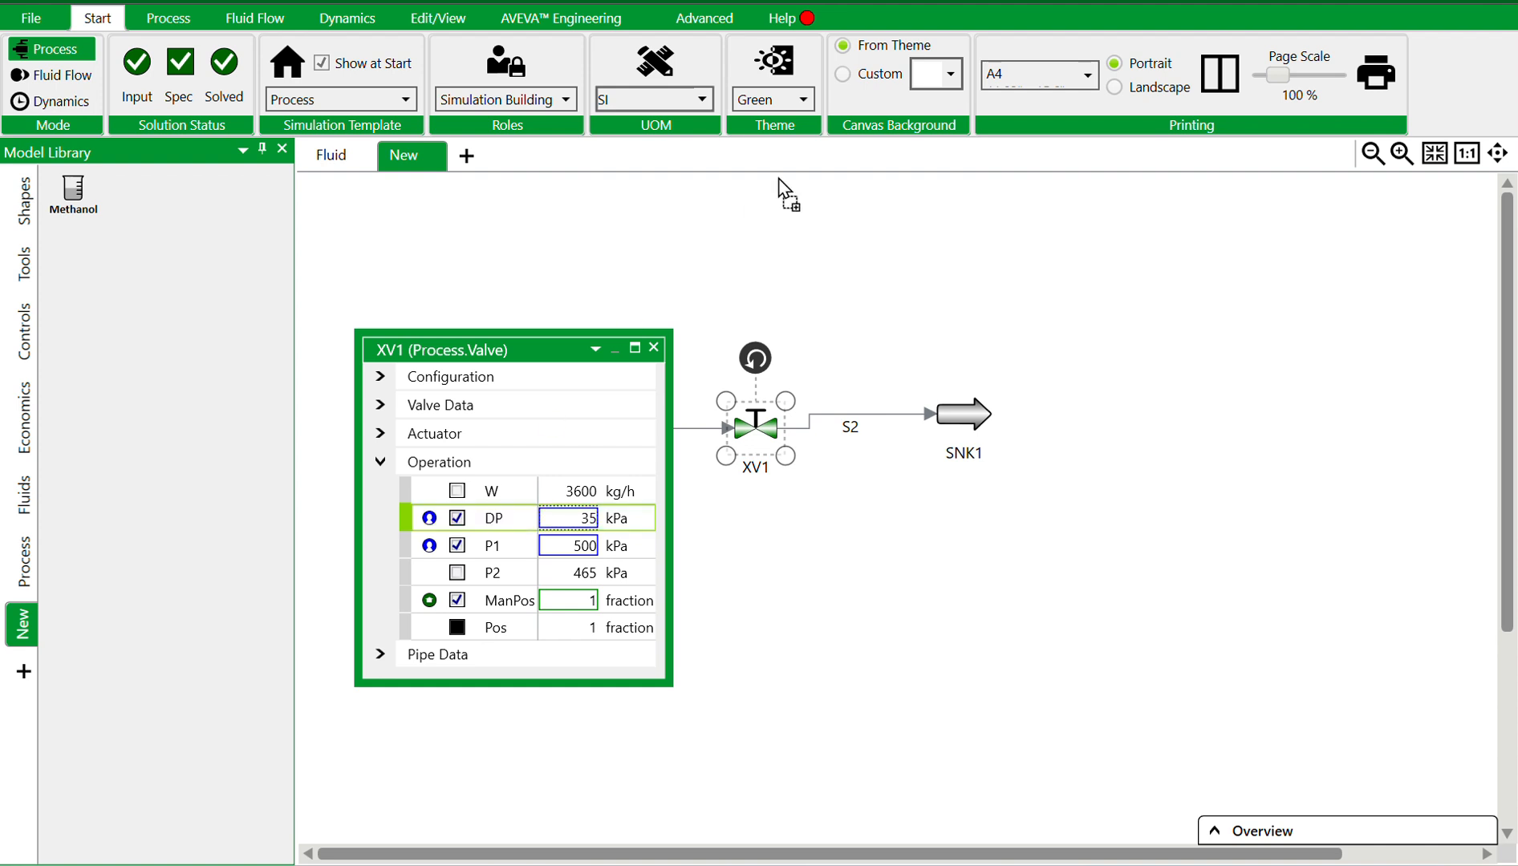
Display the valve's DP and Cv values as labels on the flowsheet
drag(770, 289, 770, 289)
click(380, 404)
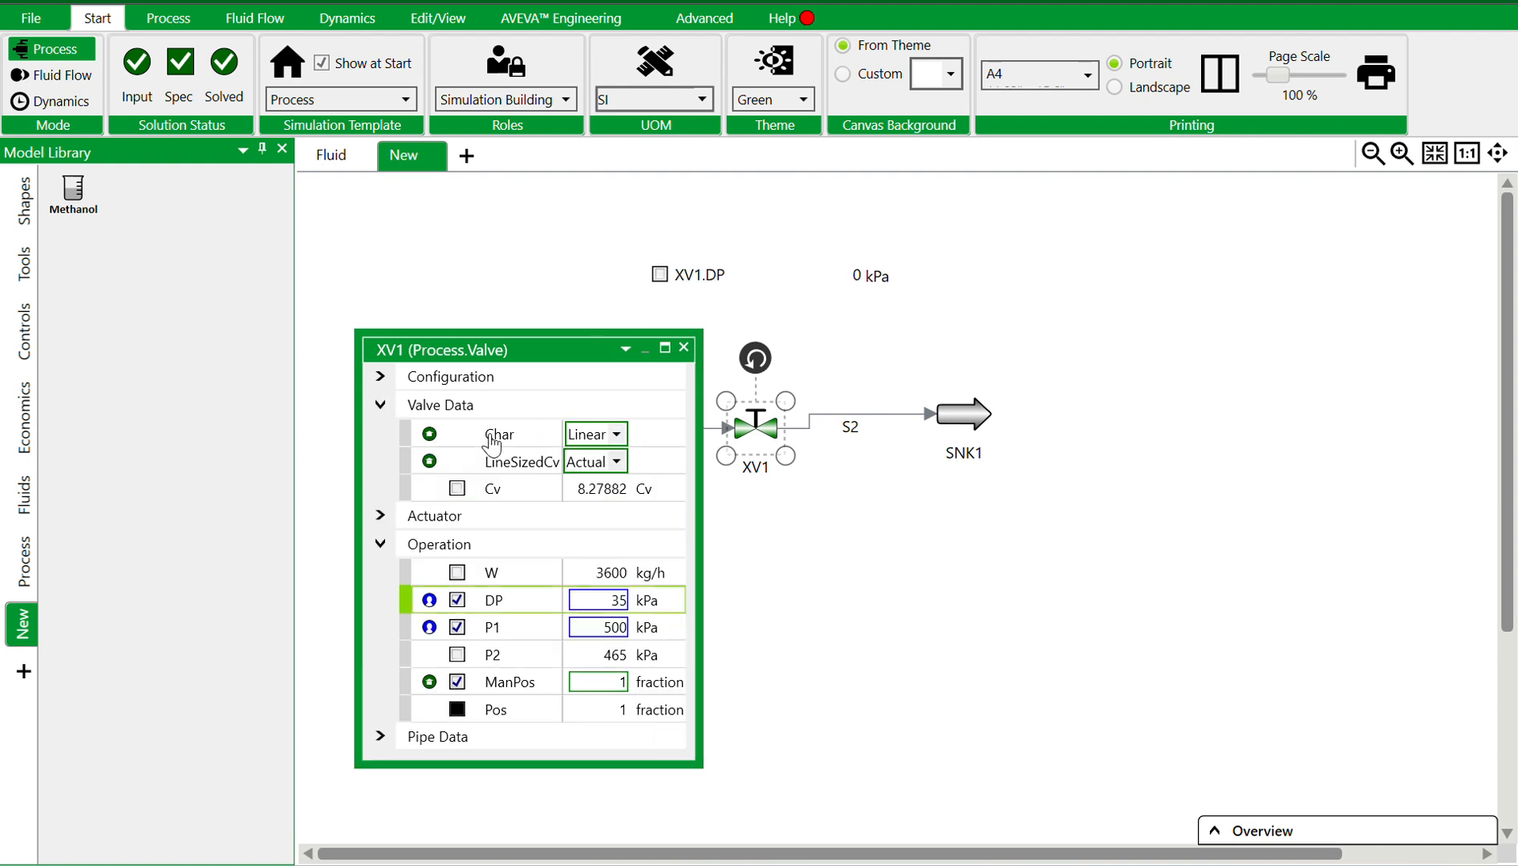
drag(514, 494, 857, 313)
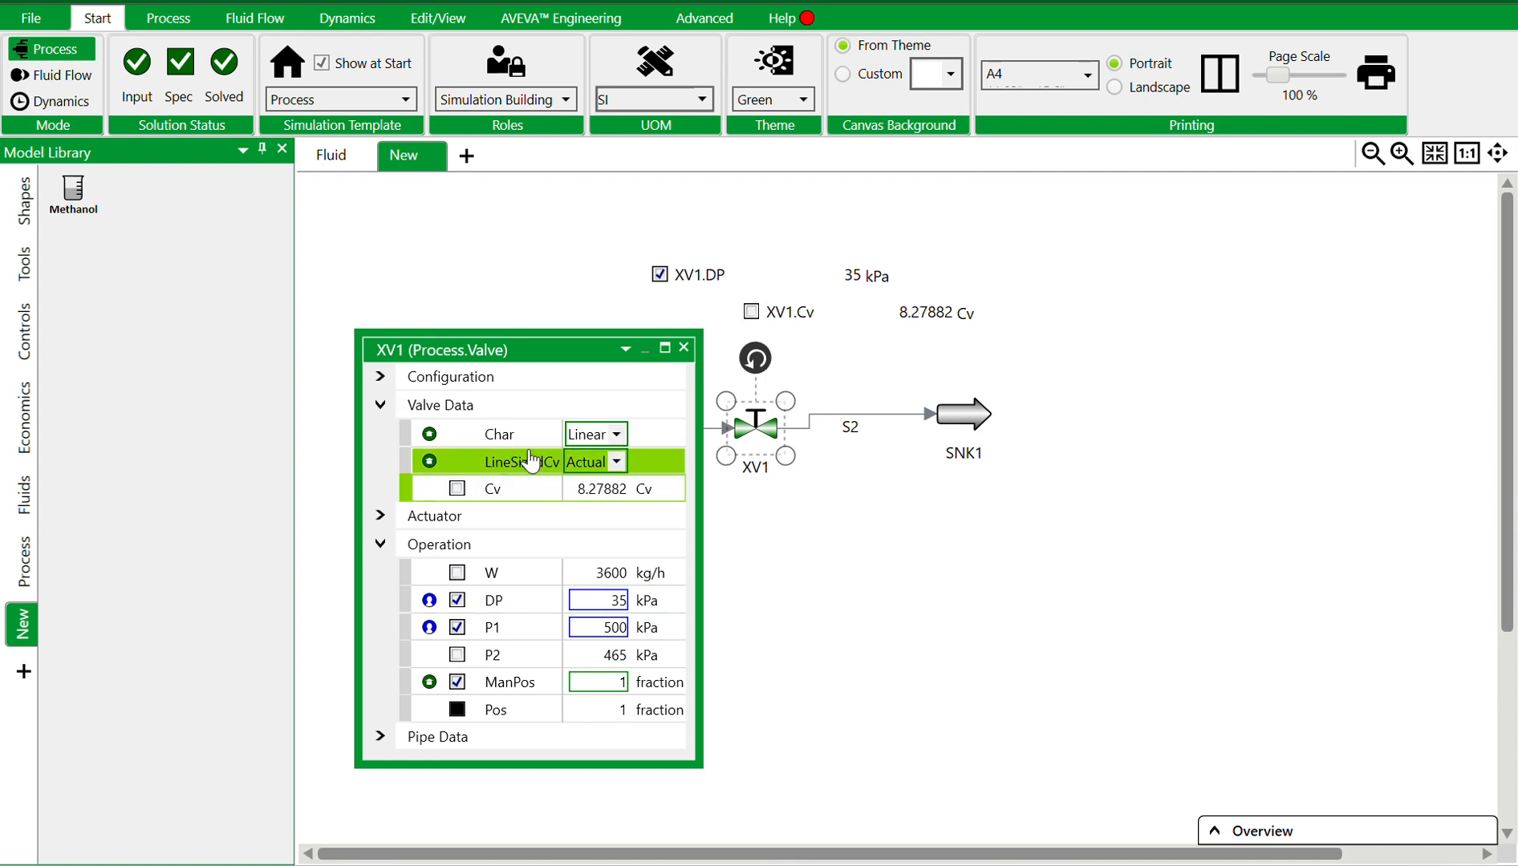
click(689, 348)
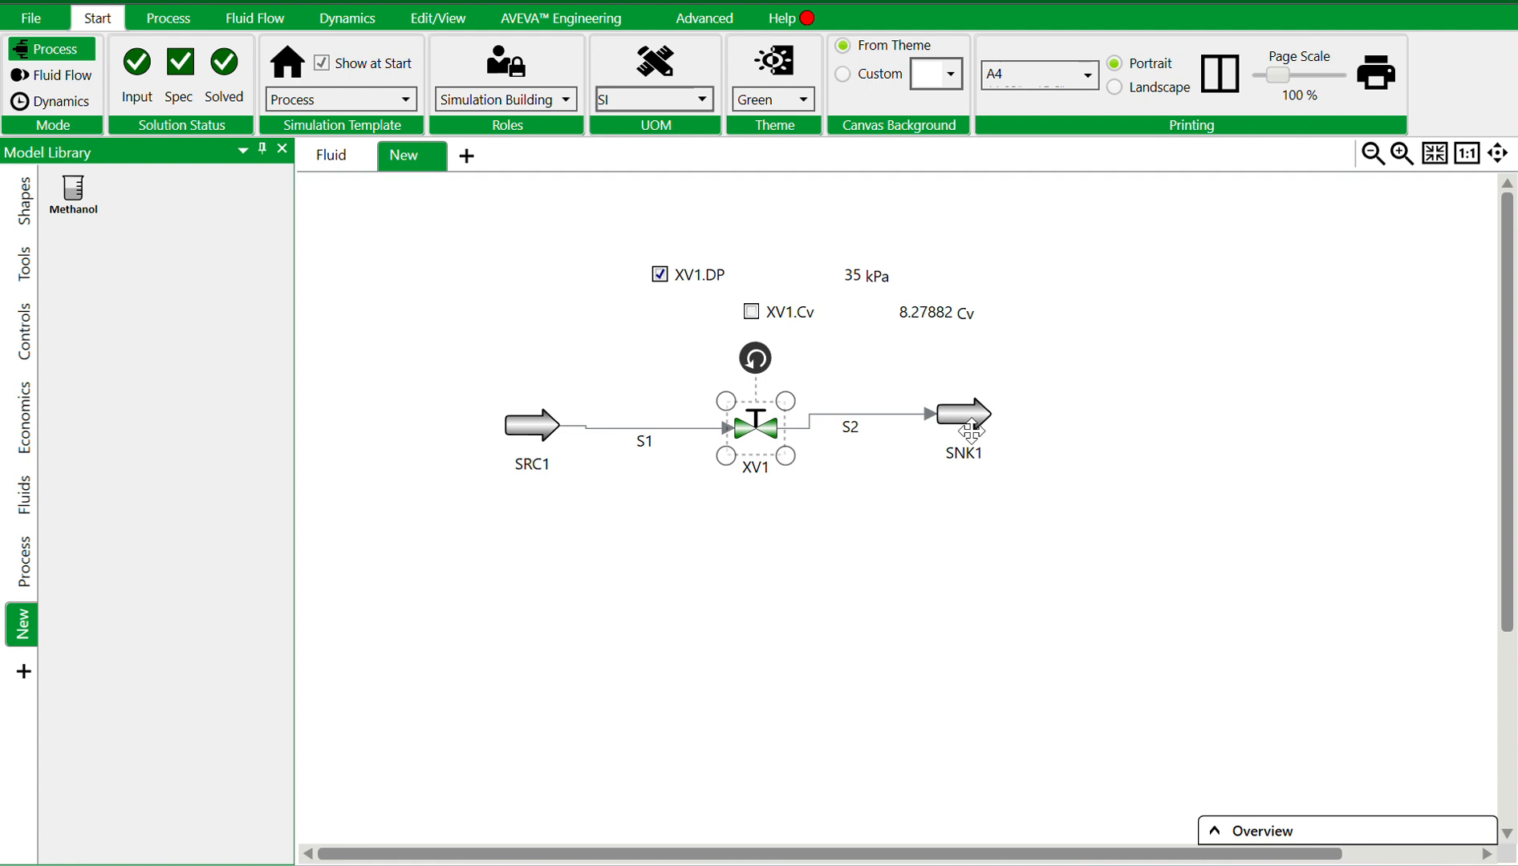
Display the source mass flow W as a label on the flowsheet
click(530, 423)
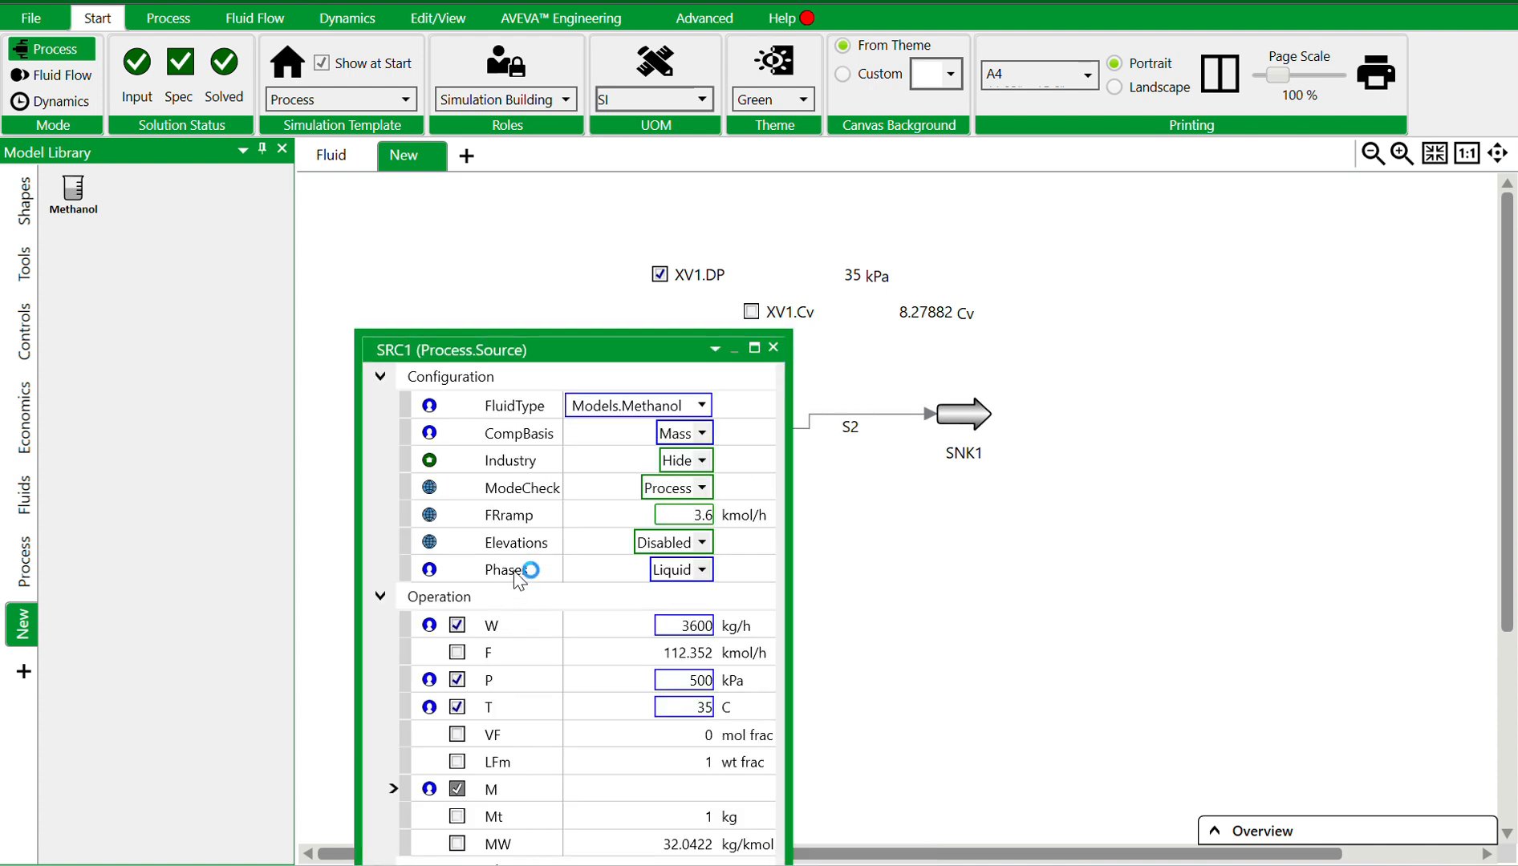
drag(510, 630, 454, 523)
click(773, 348)
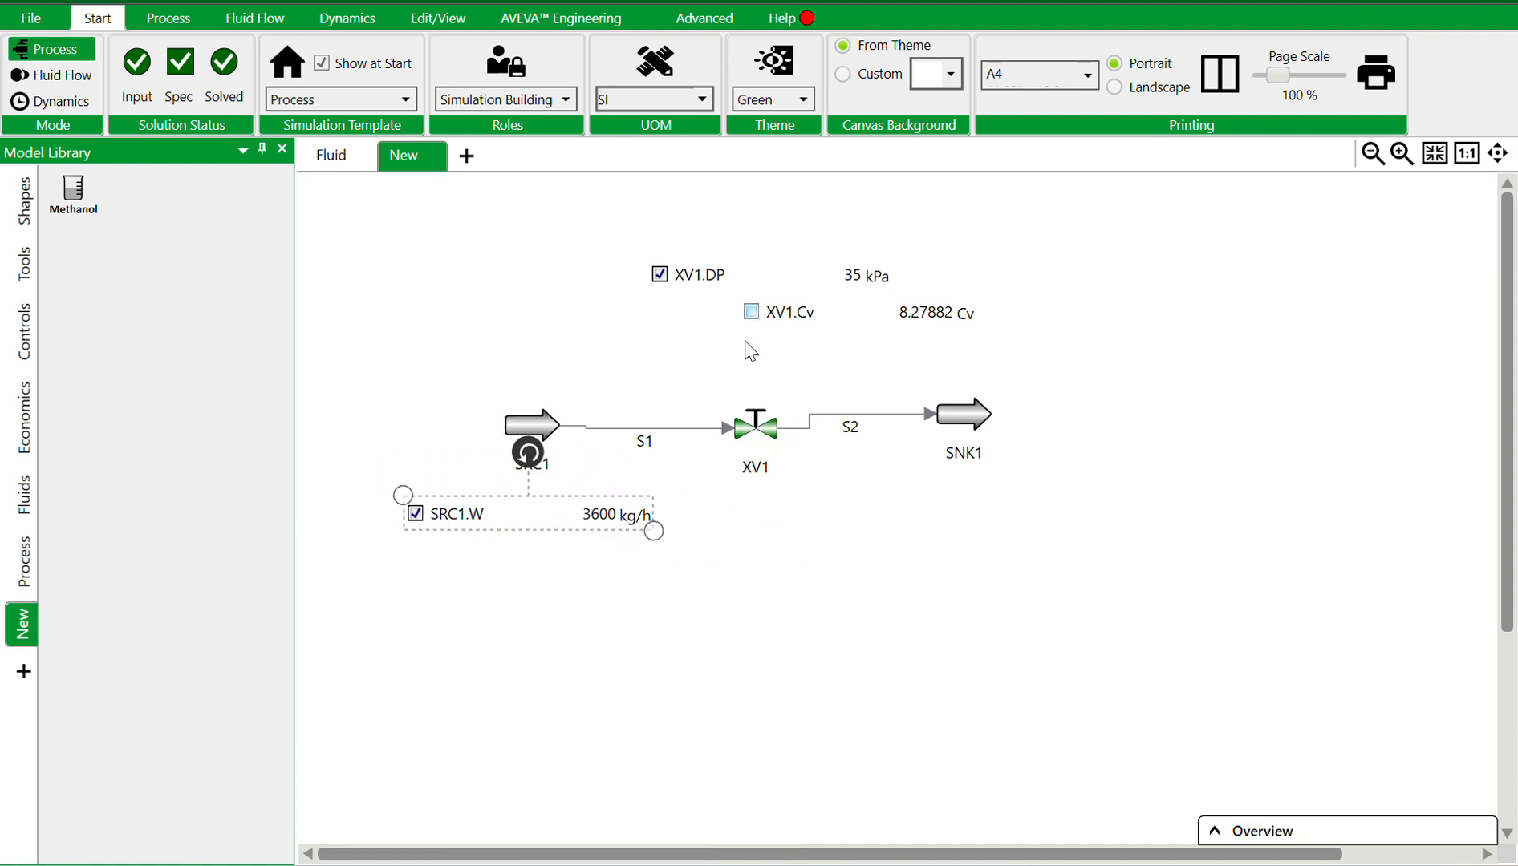
Rearrange the XV1.Cv and XV1.DP labels above the valve
drag(765, 321, 734, 361)
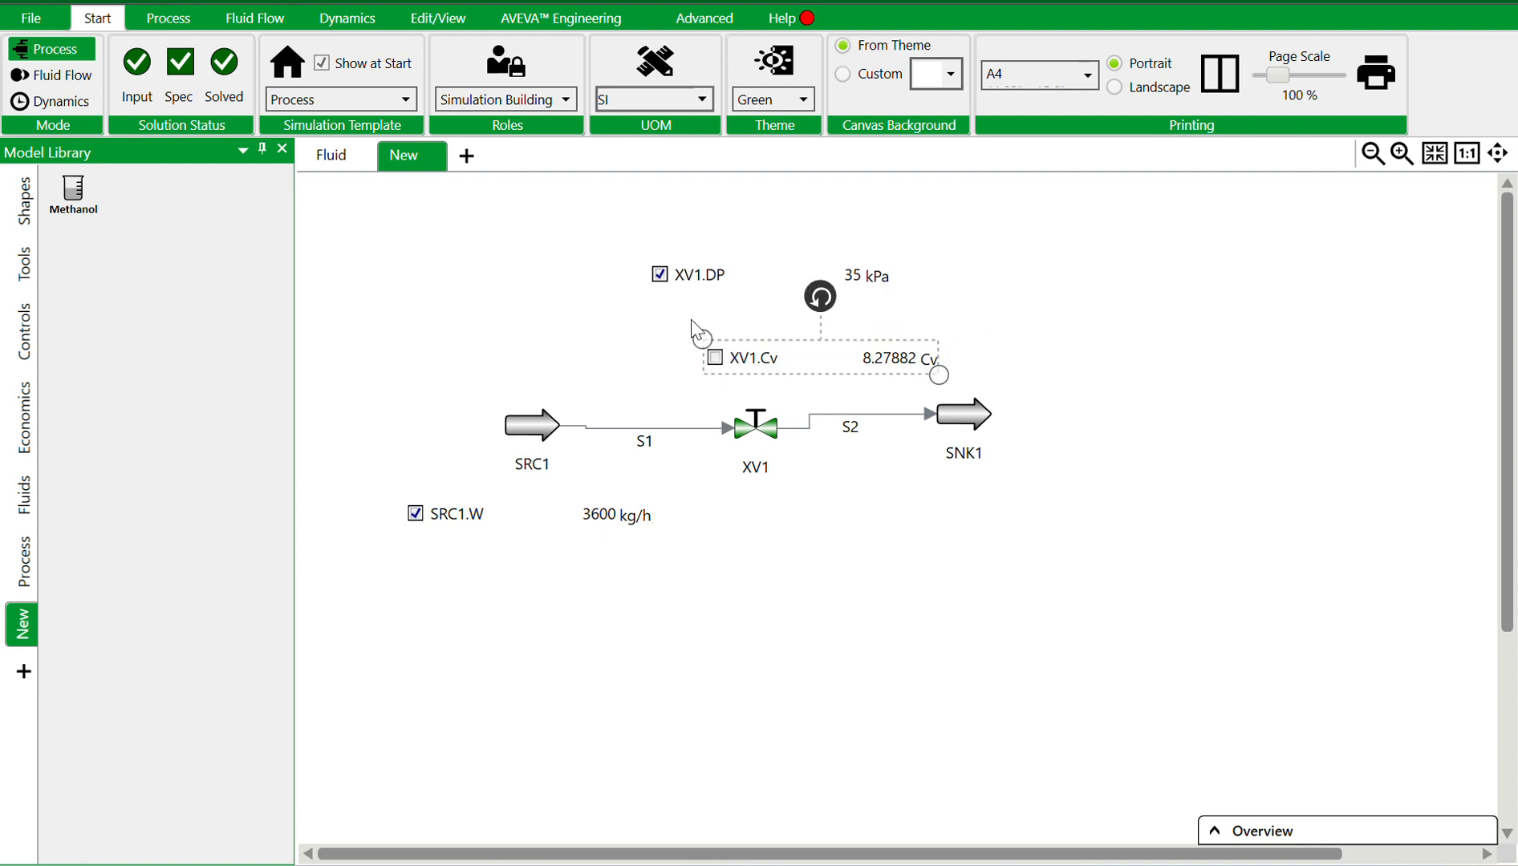
drag(679, 271, 739, 307)
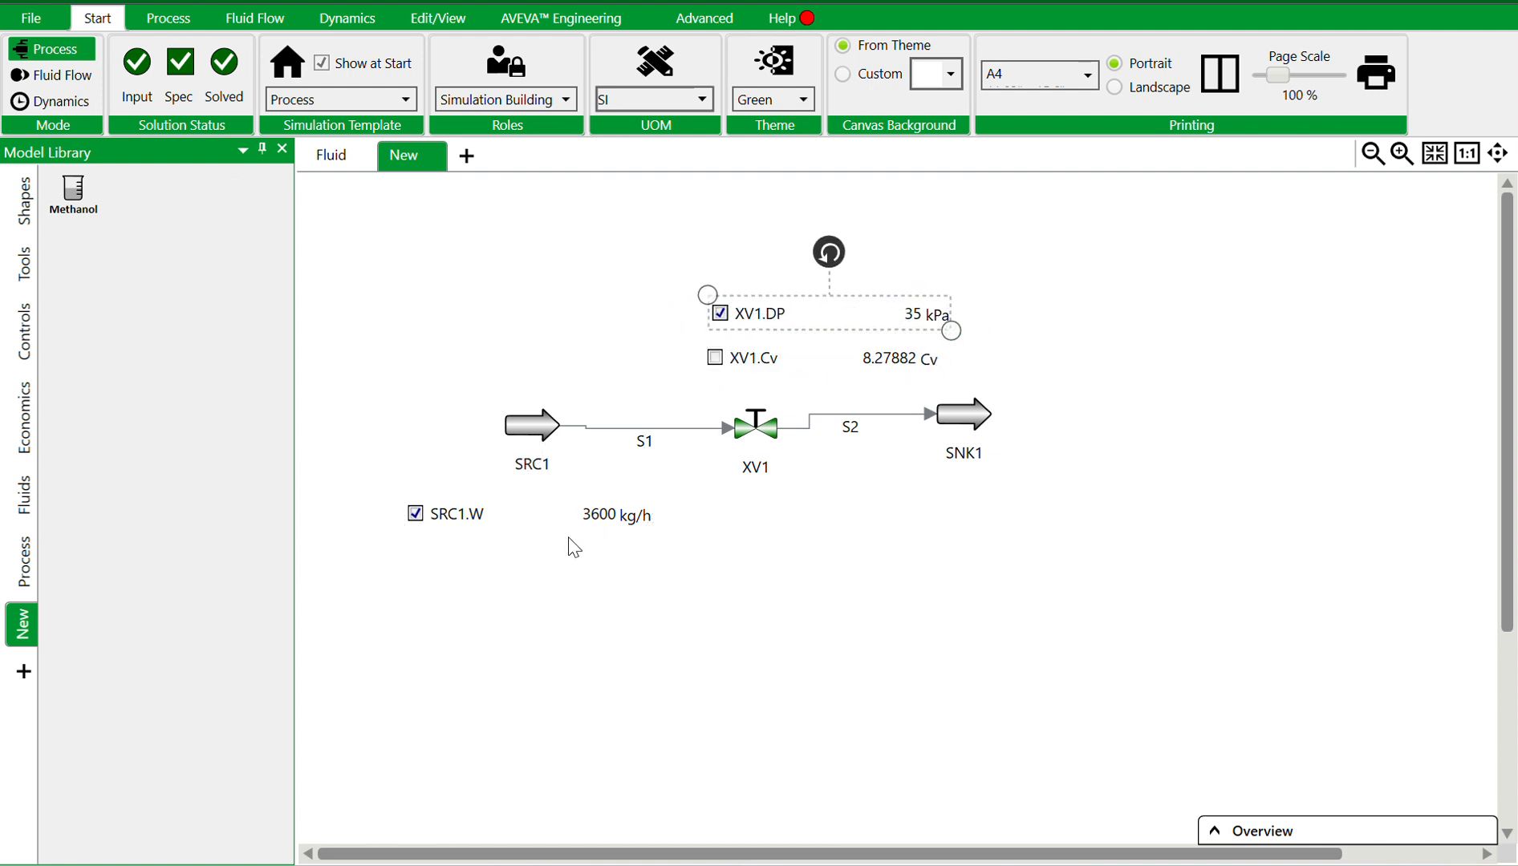
click(495, 588)
Change the source mass flow on the flowsheet label to 5000 kg/h
click(591, 522)
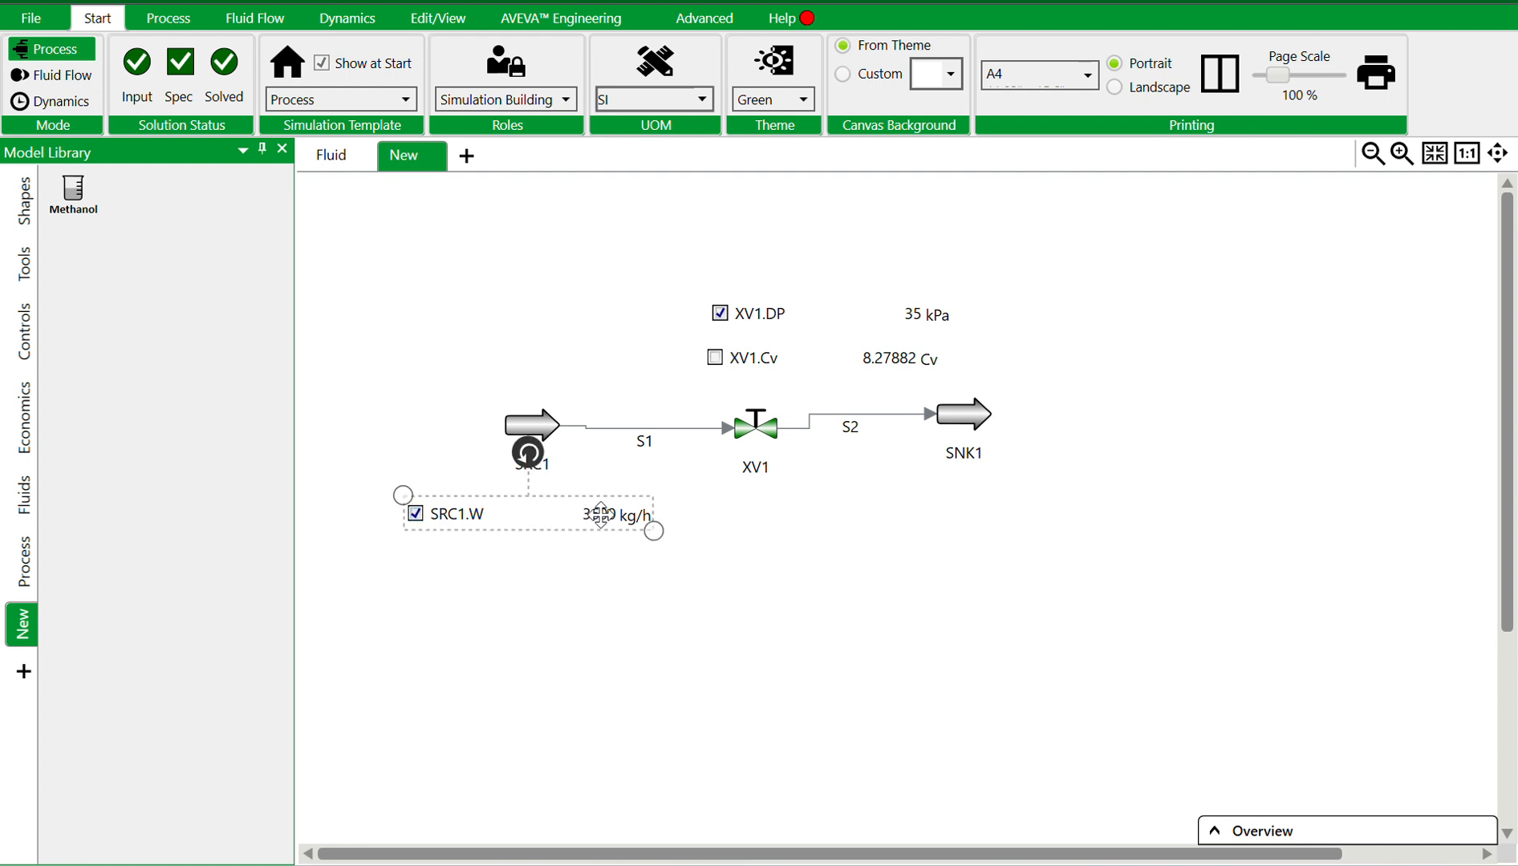
click(601, 517)
text(50)
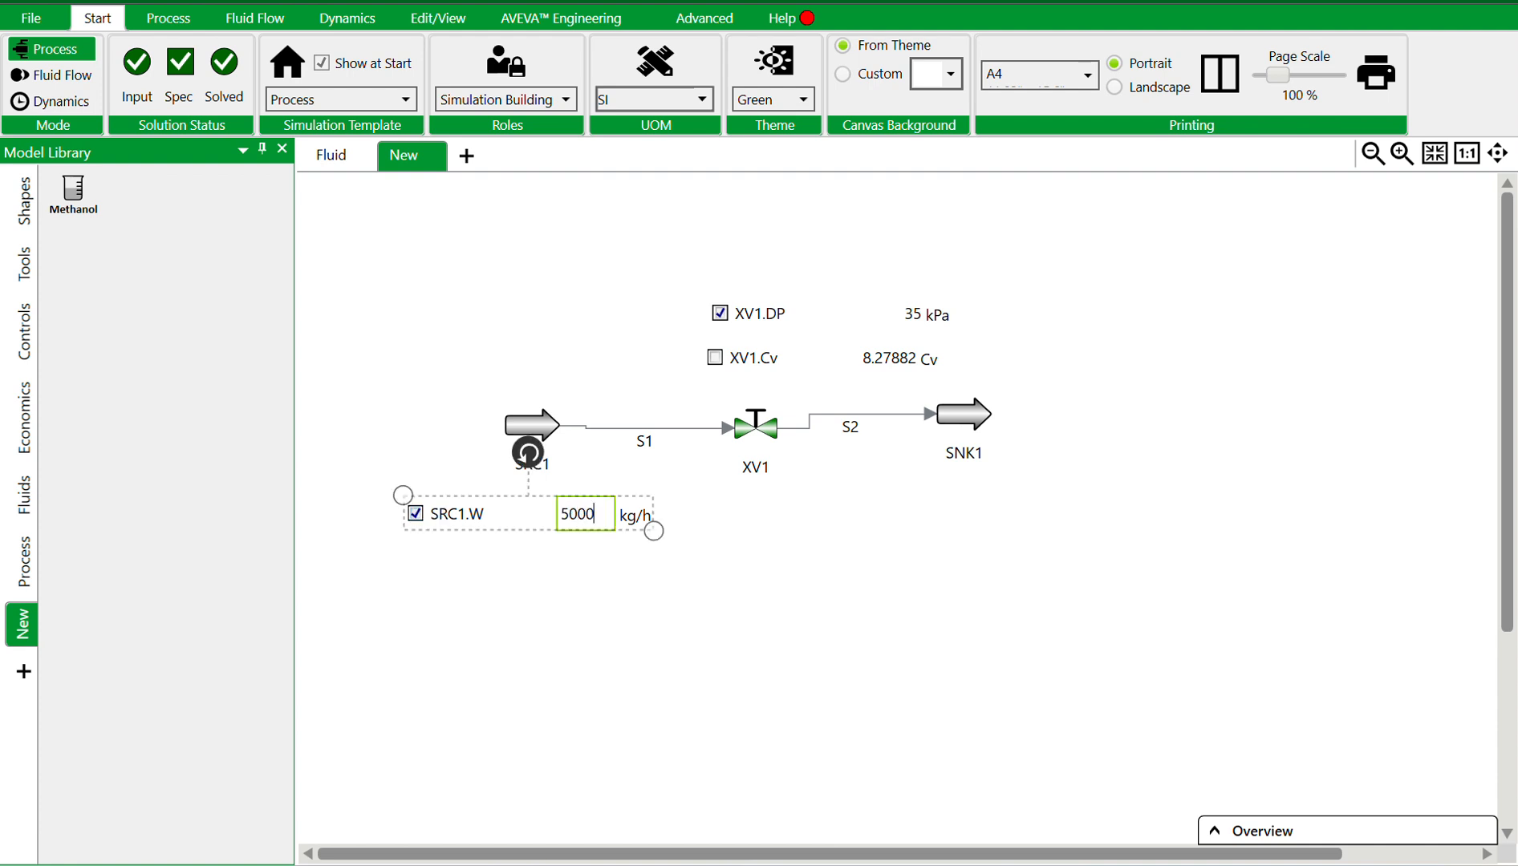
text(00)
key(Return)
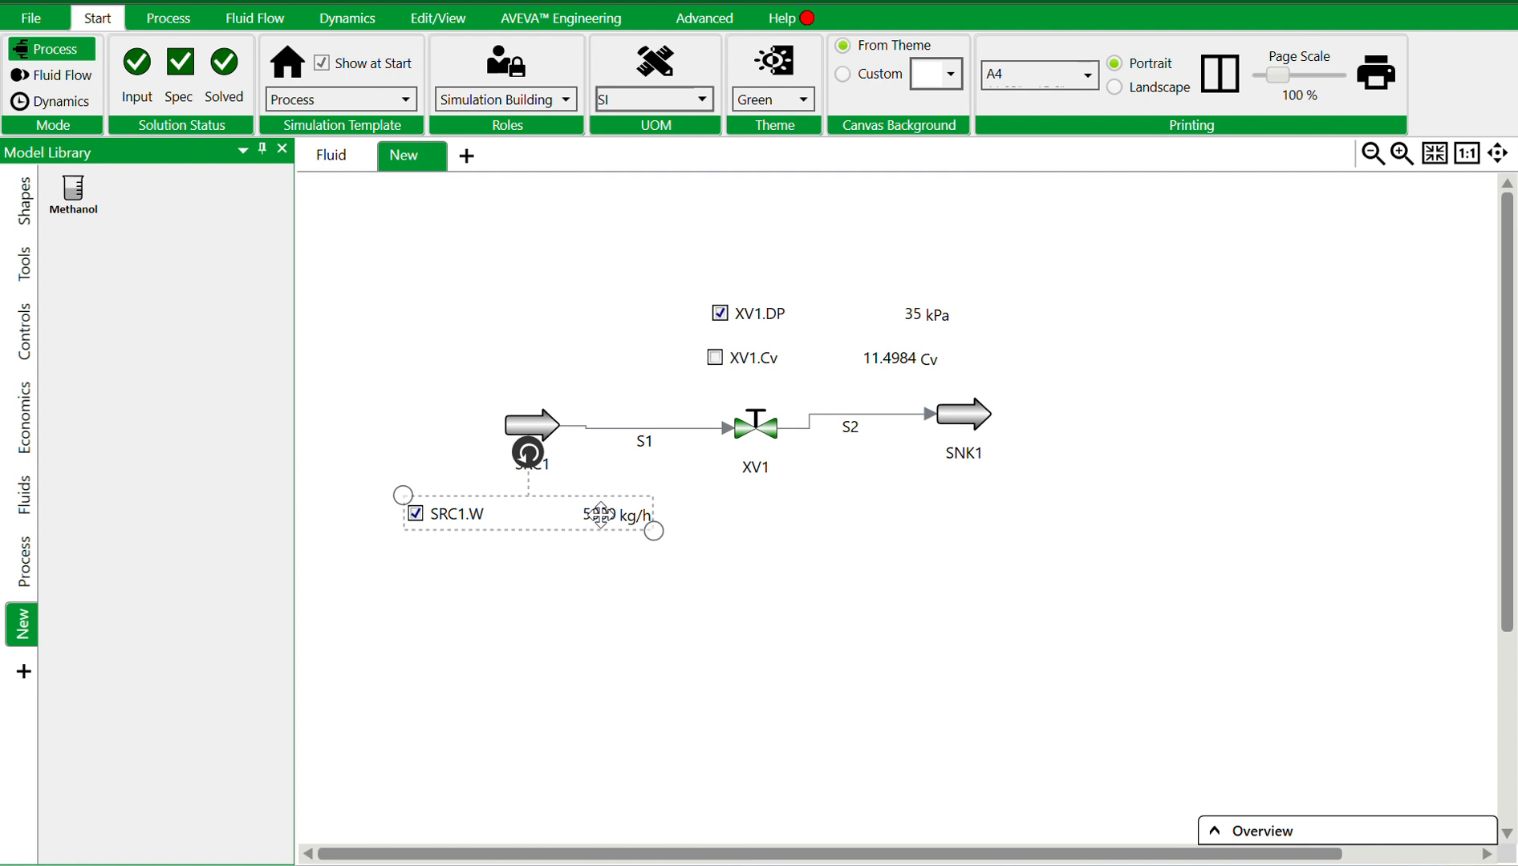
Move the SRC1.W flow label to sit just below the source
click(681, 599)
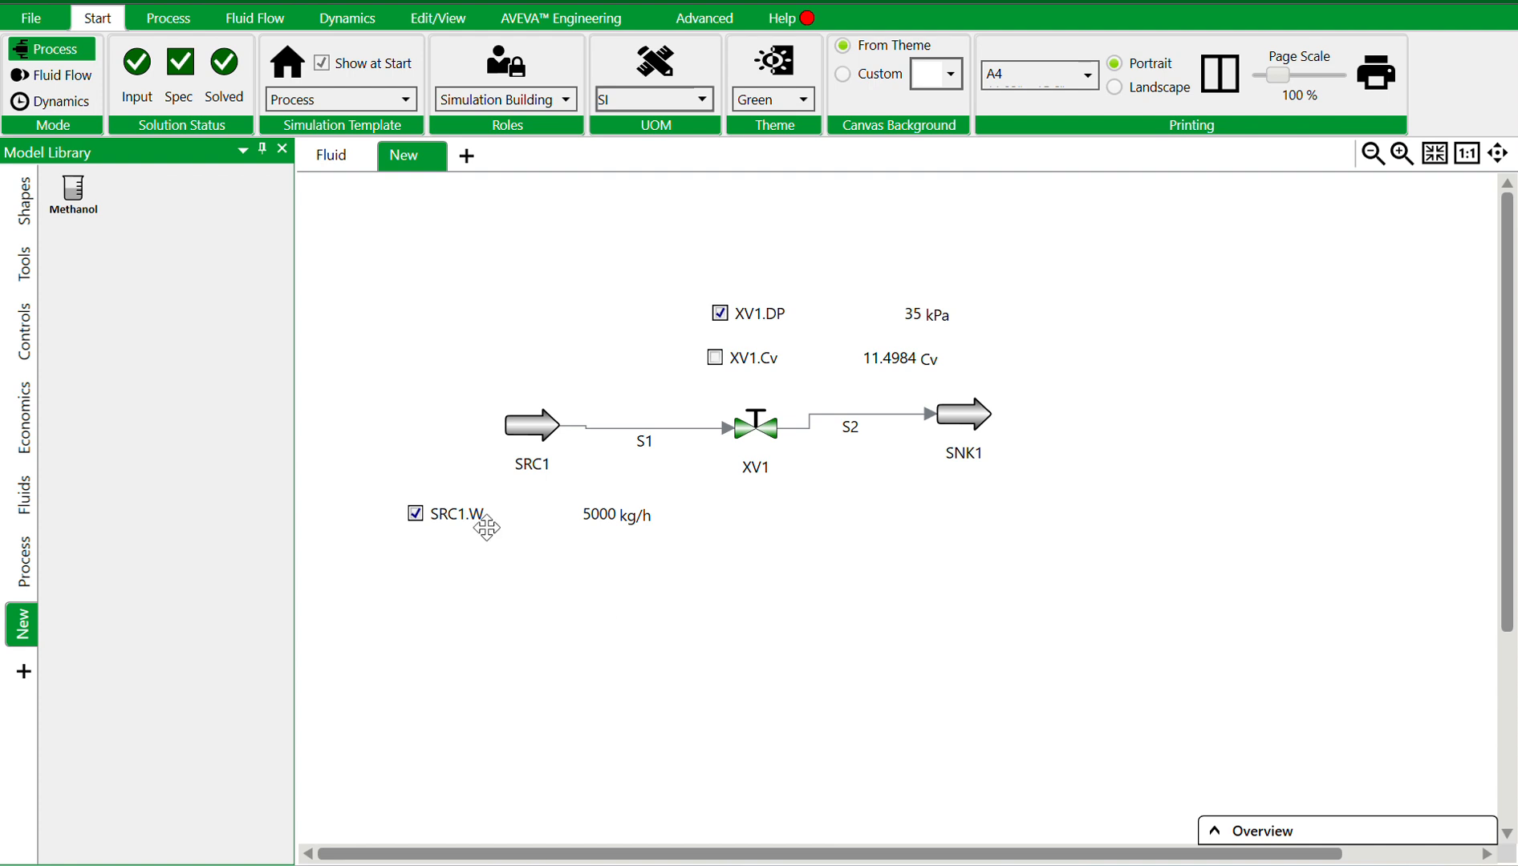
drag(447, 513, 524, 515)
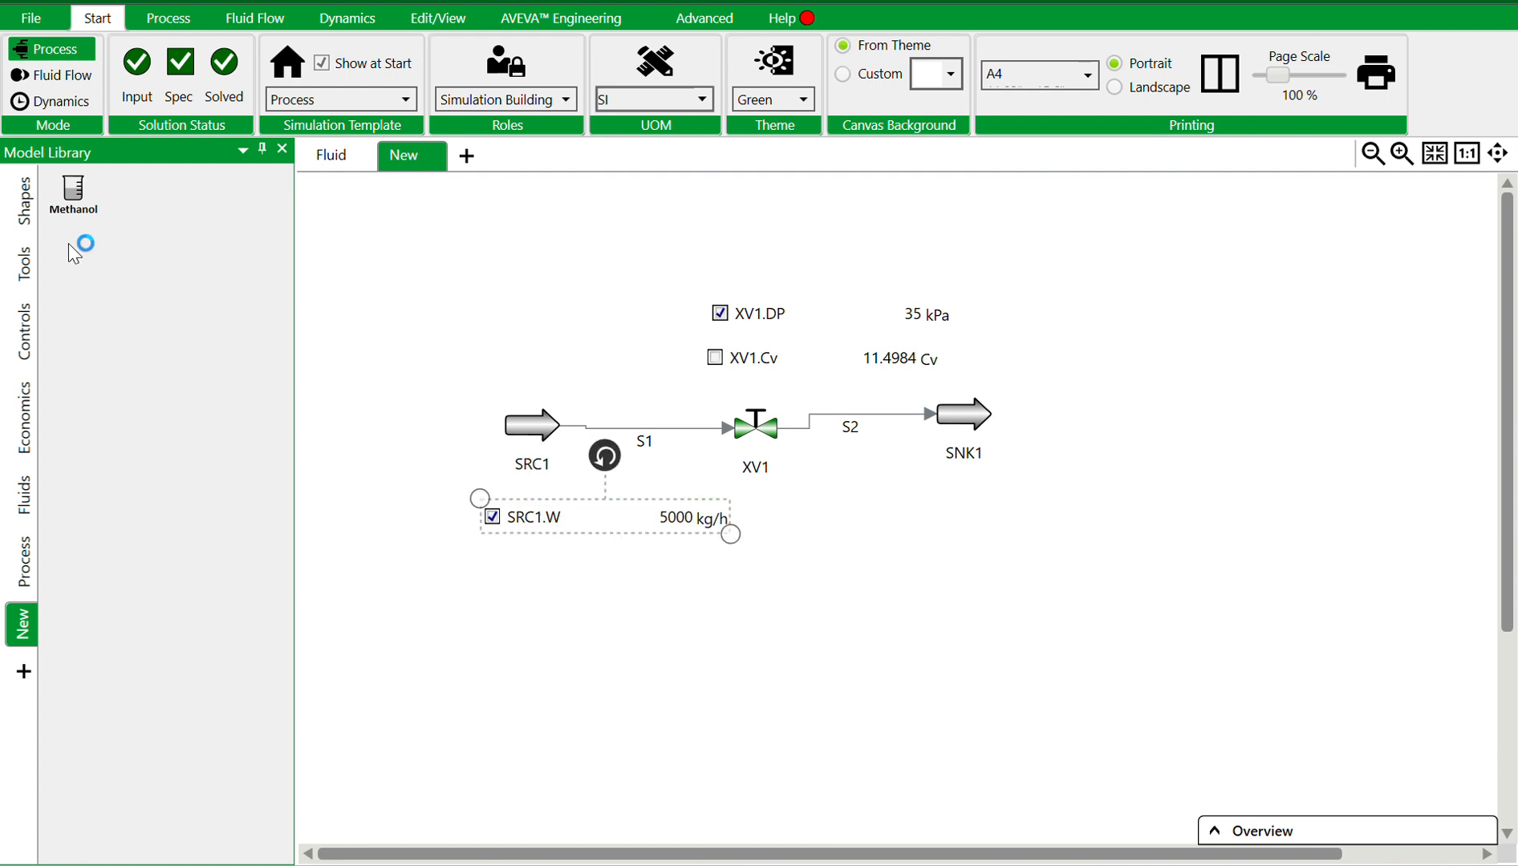
Open the Methanol fluid definition and add Water and Hexane to its component list
click(78, 203)
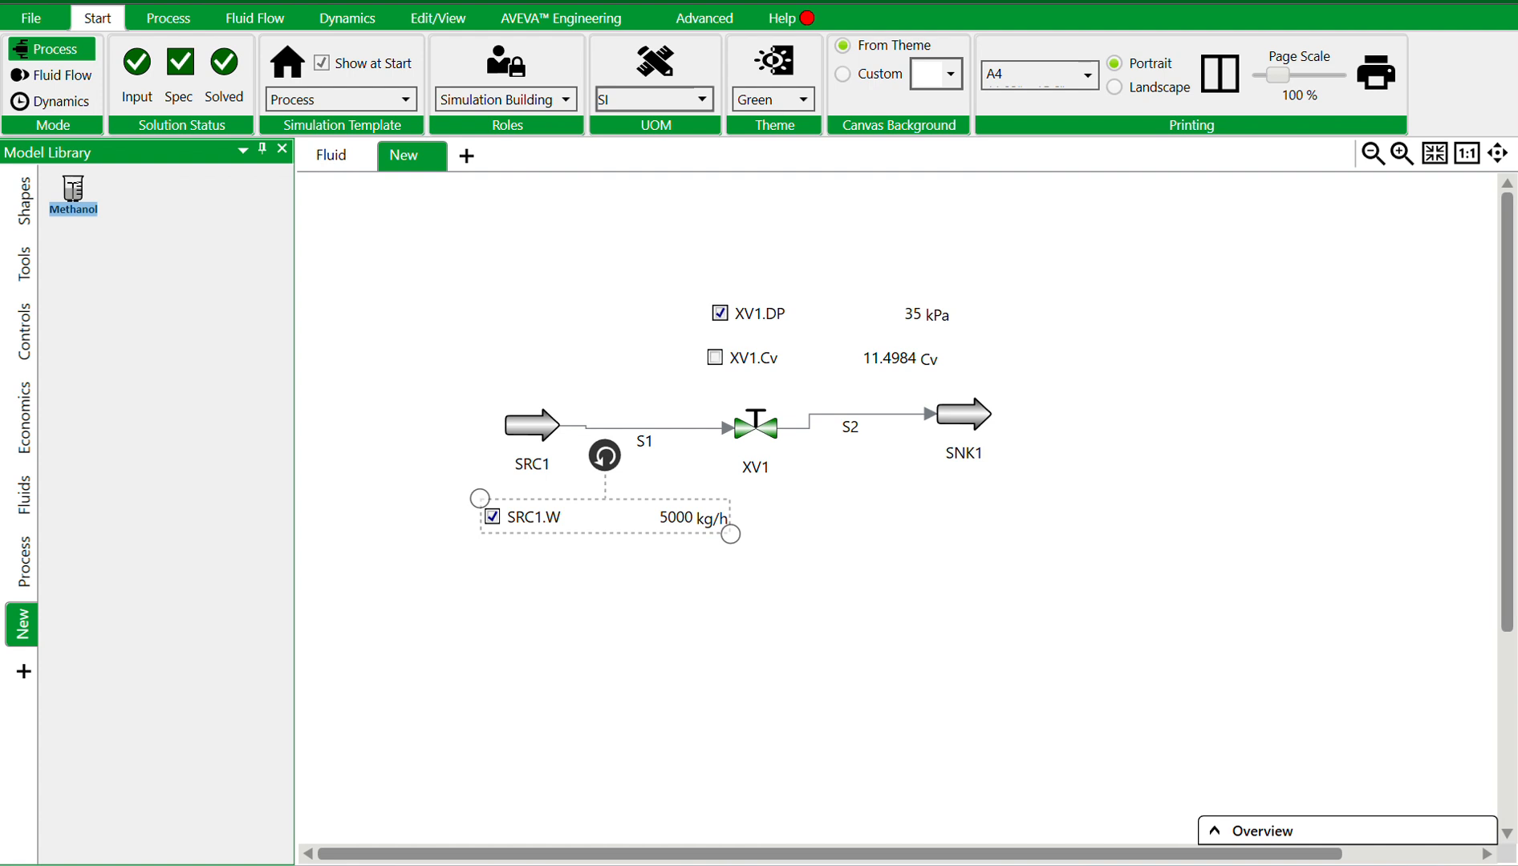
double_click(73, 192)
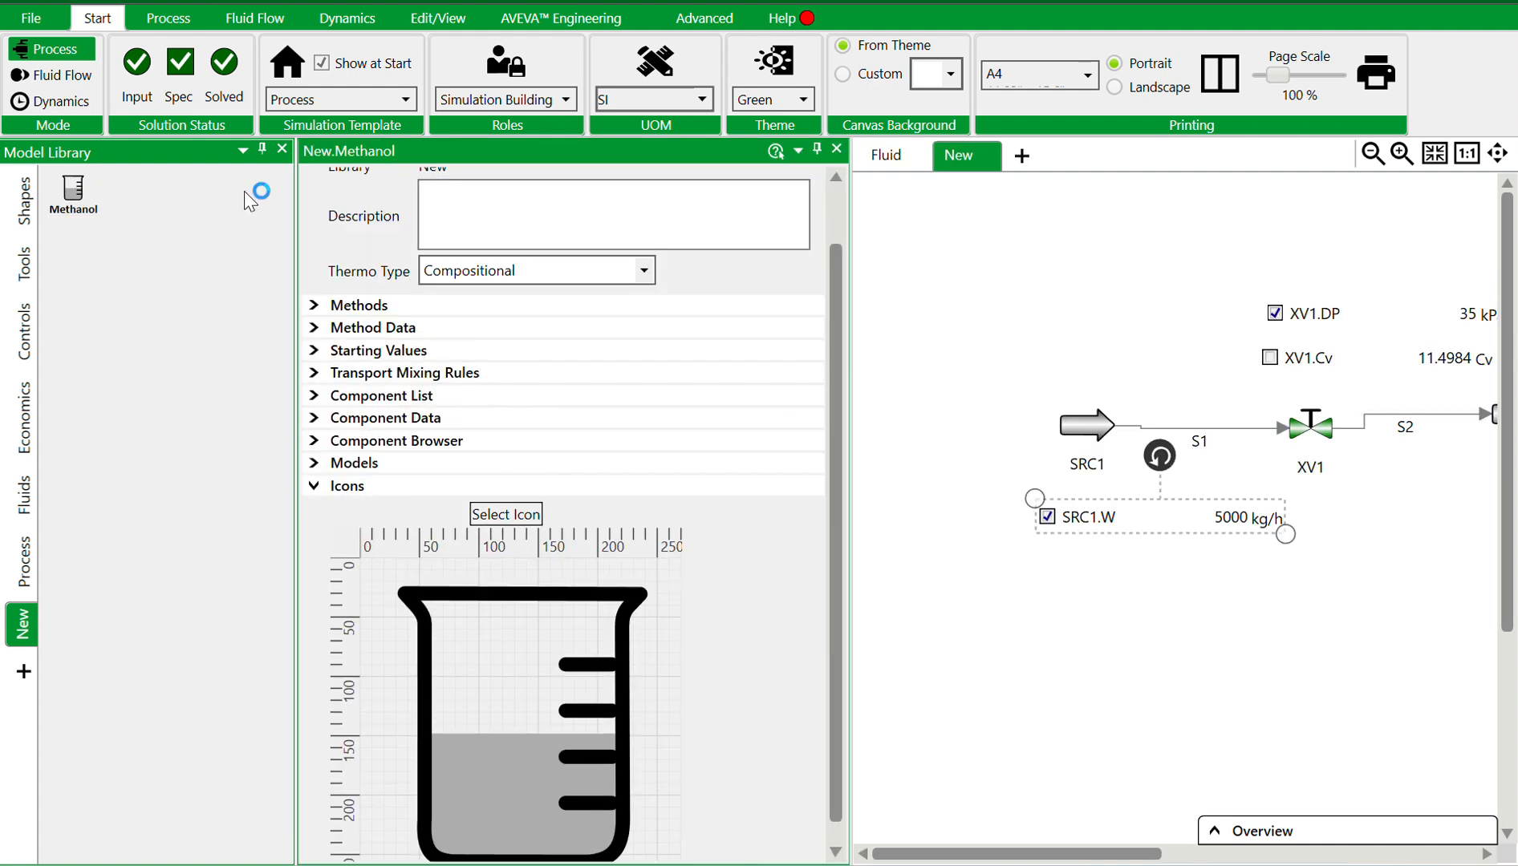
click(318, 421)
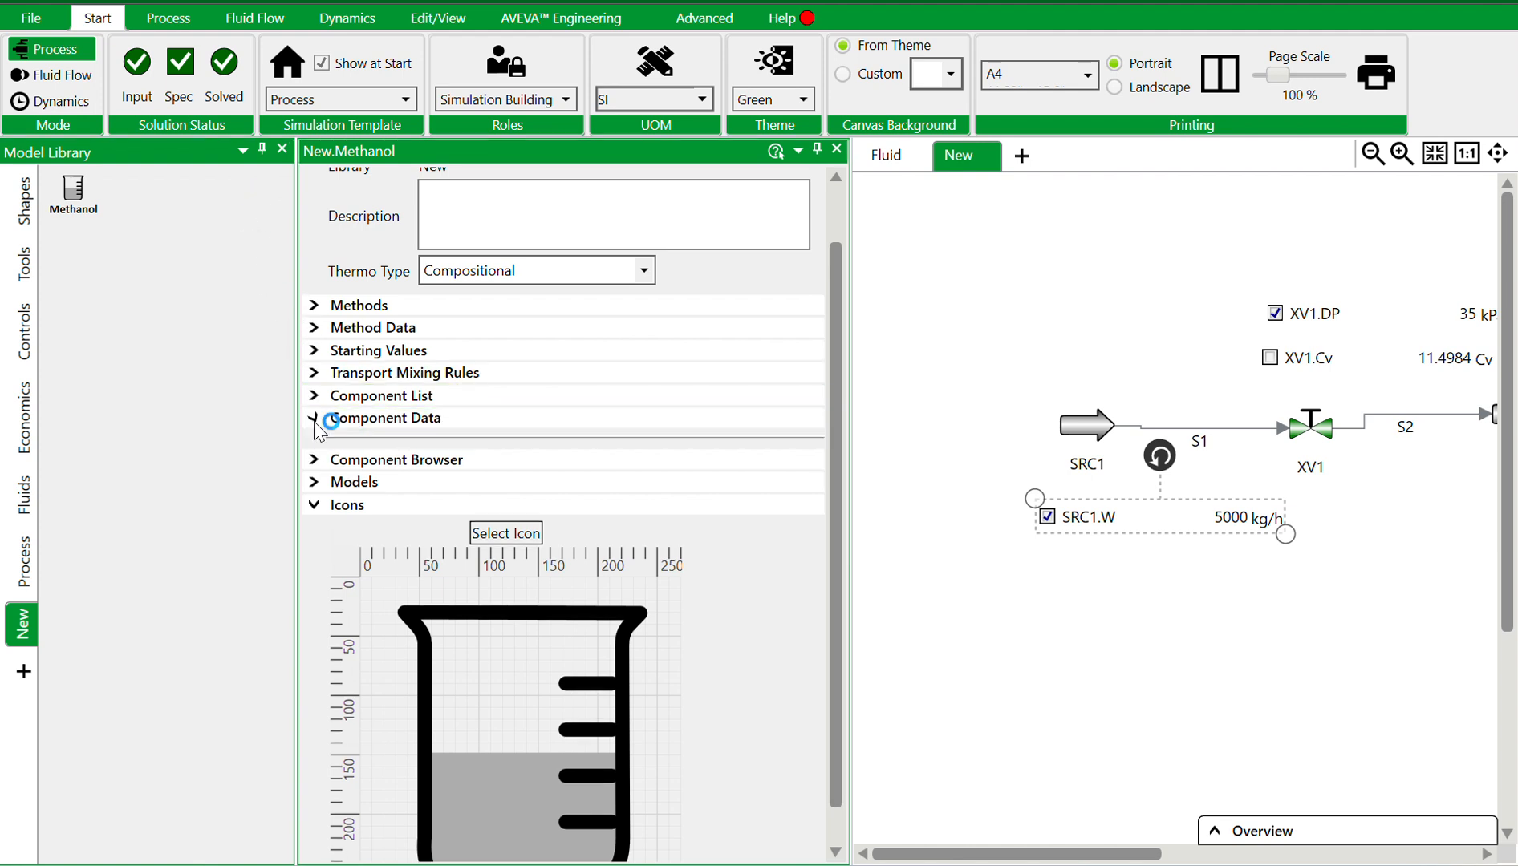
click(315, 397)
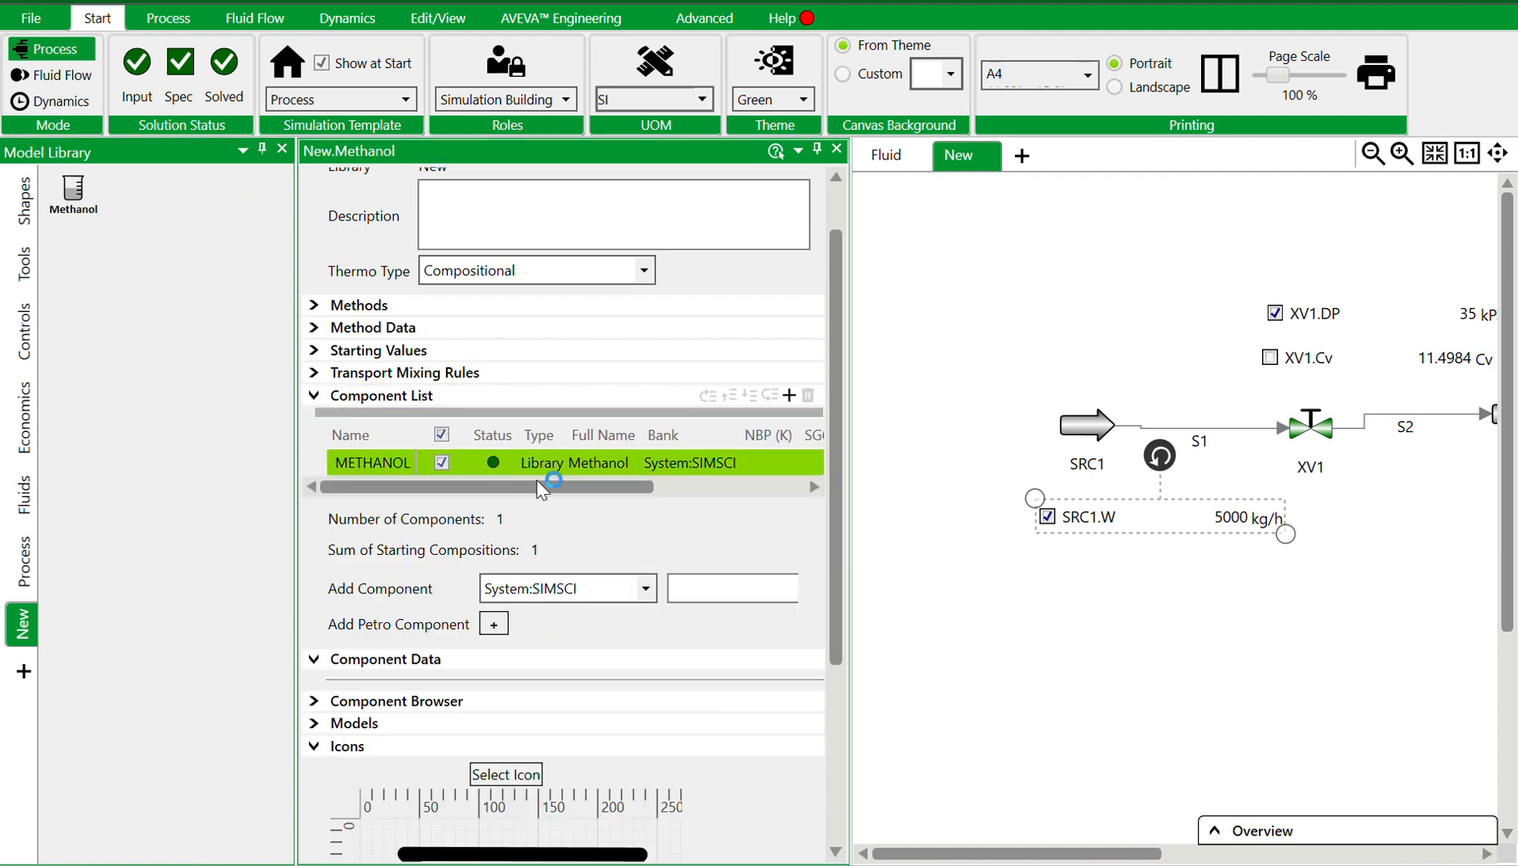
click(702, 594)
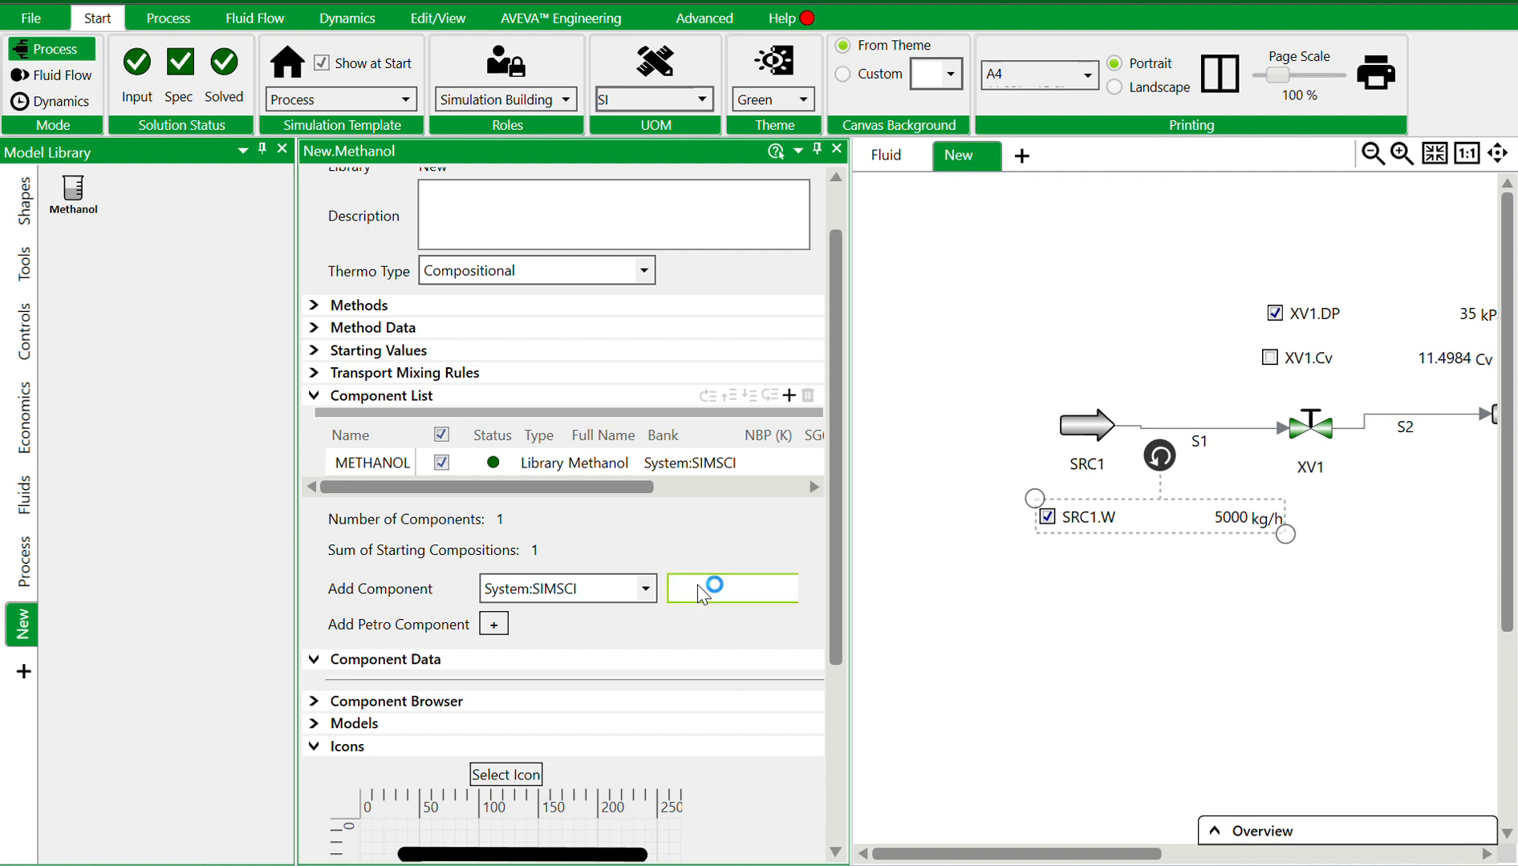
text(W)
key(Return)
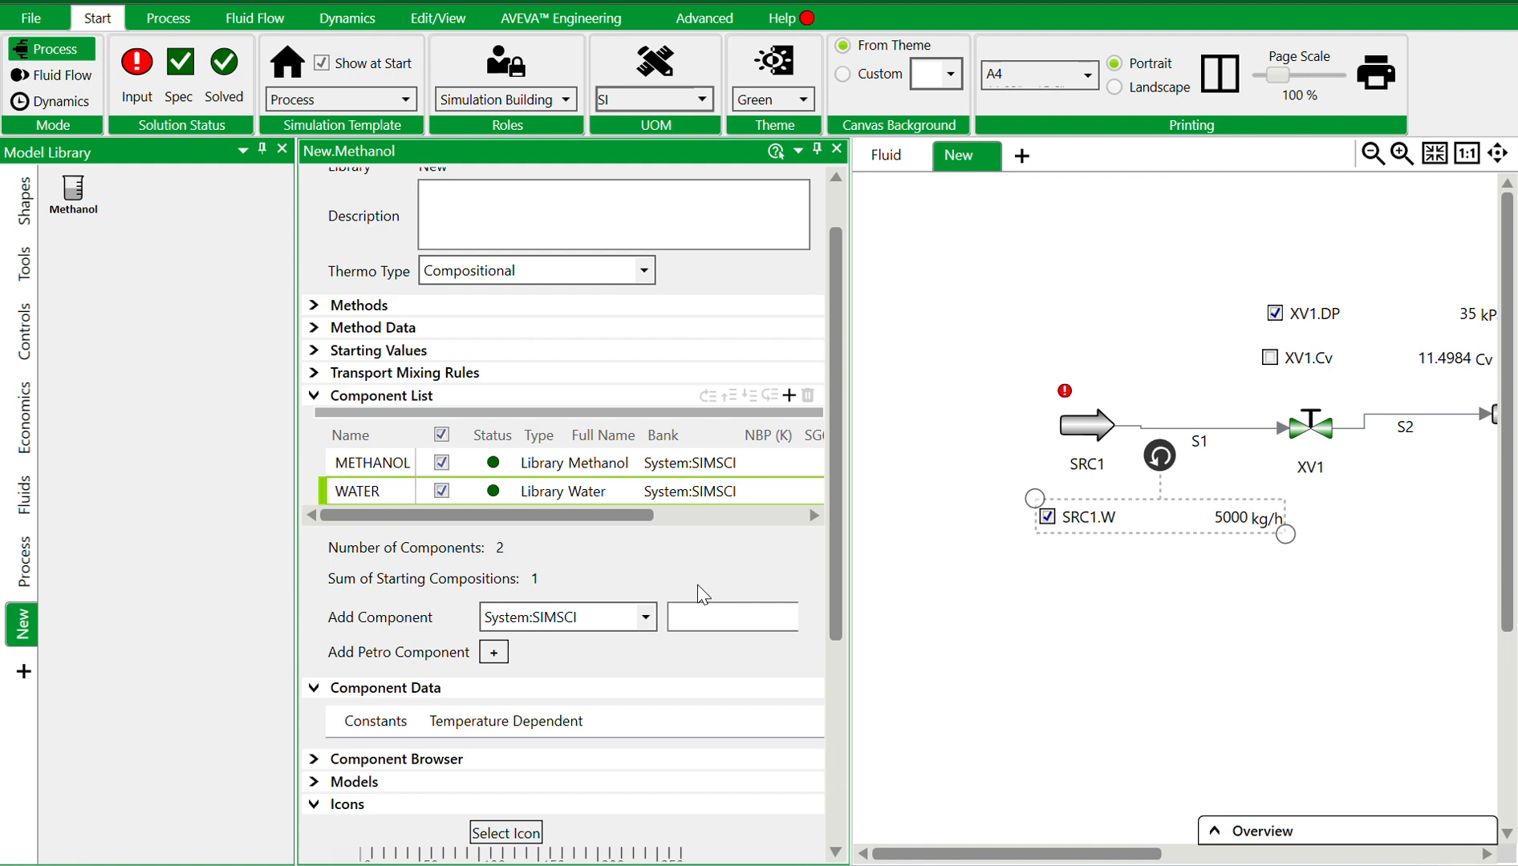
click(703, 614)
text(hexane)
key(Return)
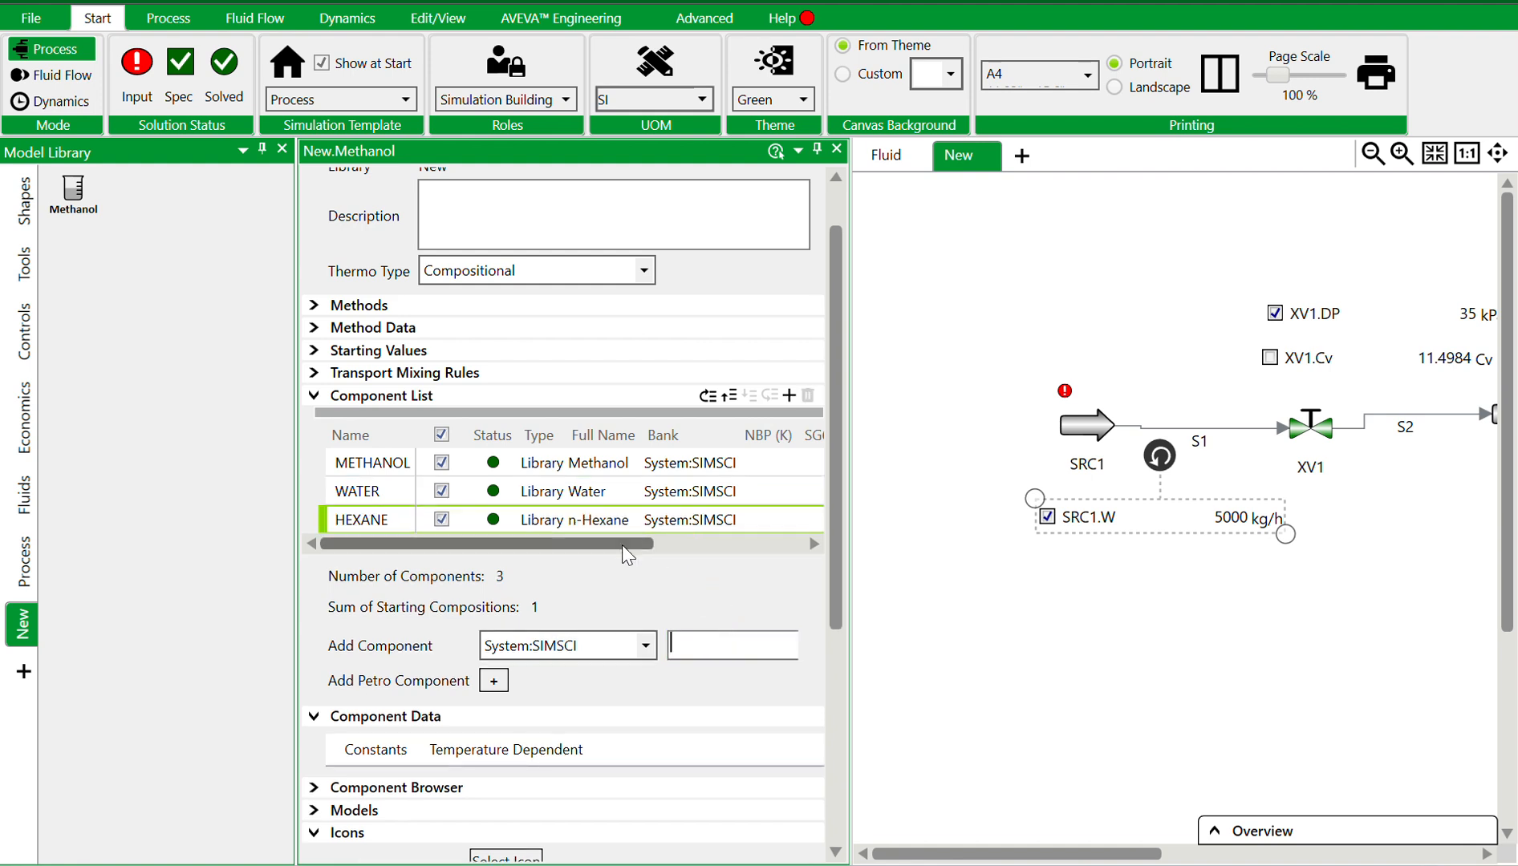
Set the fluid's starting compositions to methanol 0.3, water 0.3 and hexane 0.4, then close the fluid editor
drag(622, 544, 791, 546)
click(718, 496)
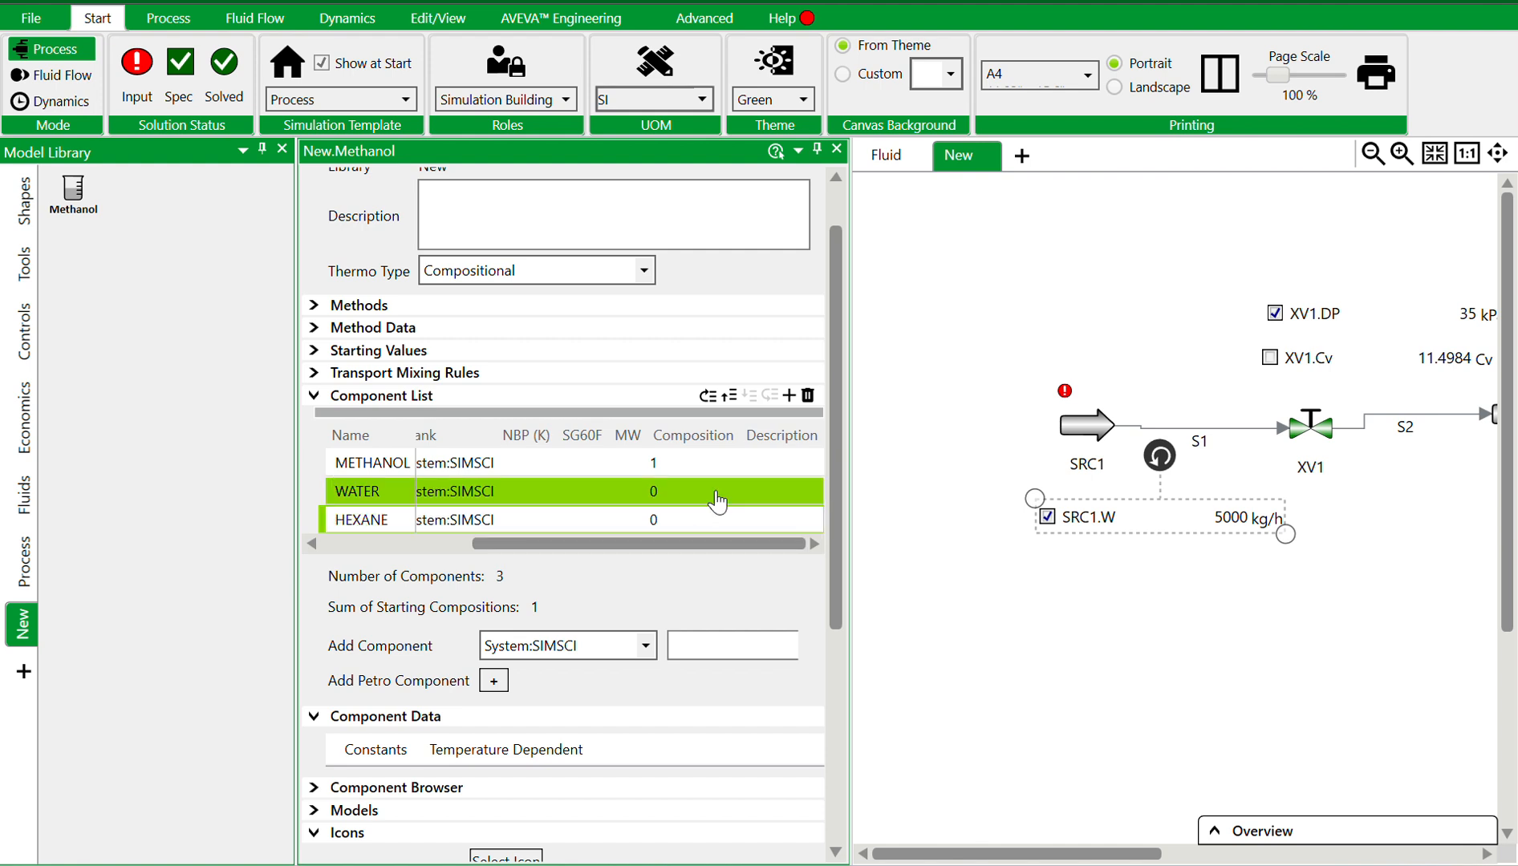
click(653, 492)
click(678, 435)
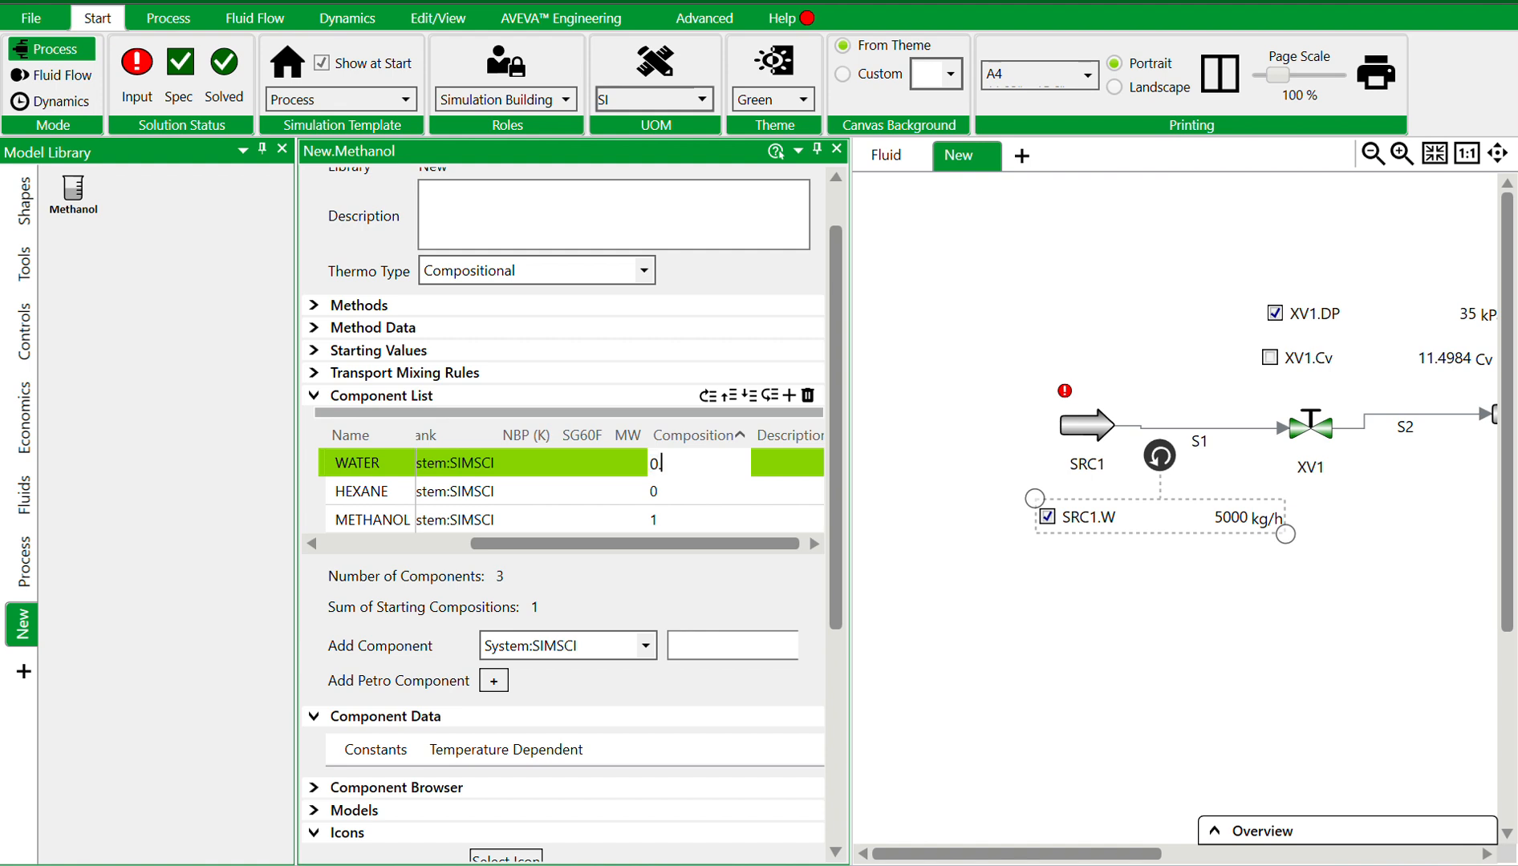
text(.3)
key(Return)
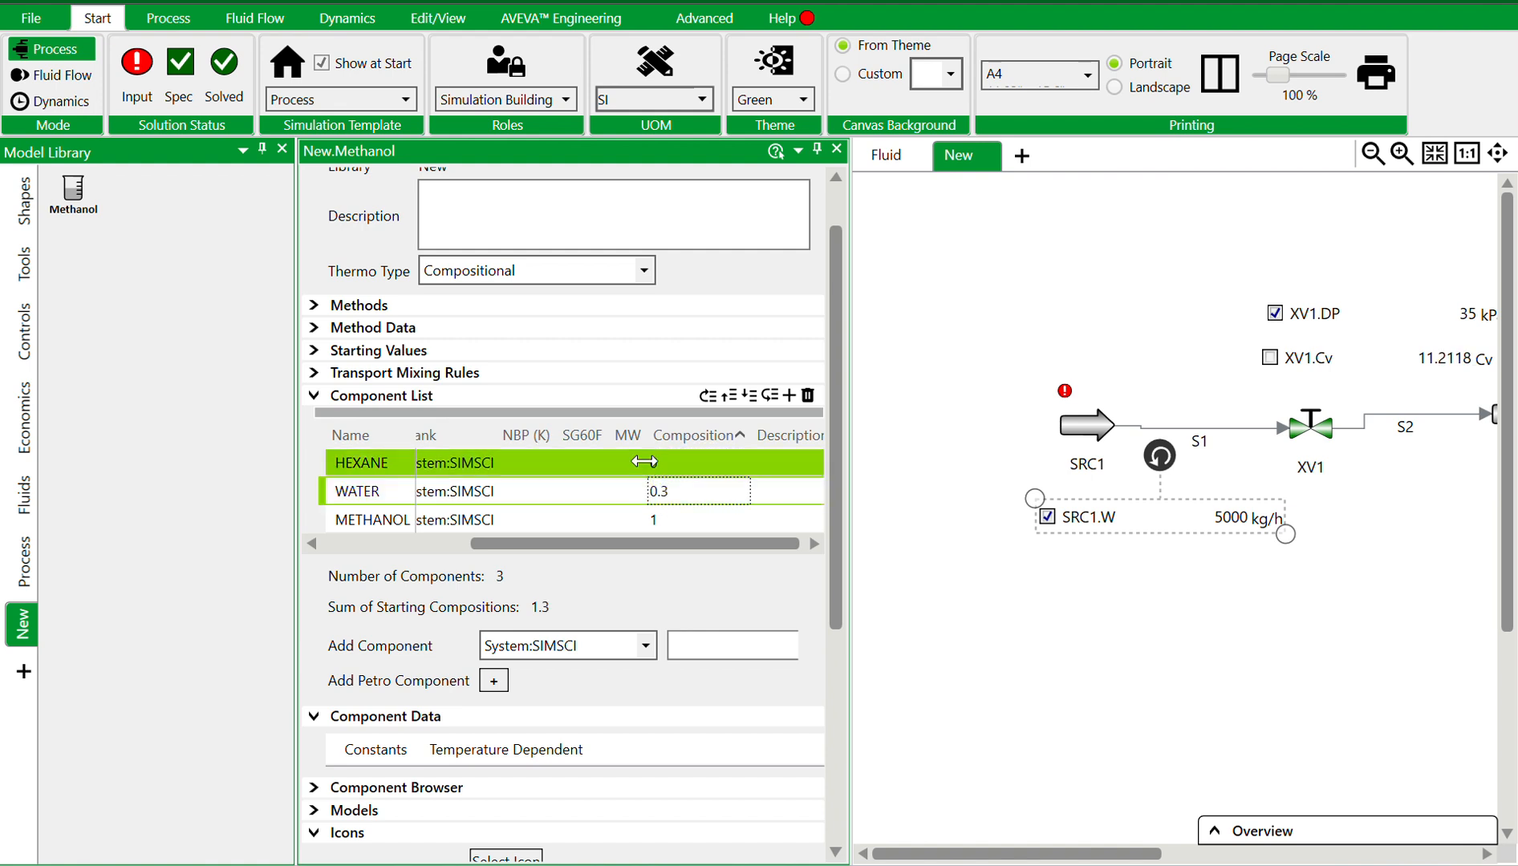
click(663, 490)
click(662, 466)
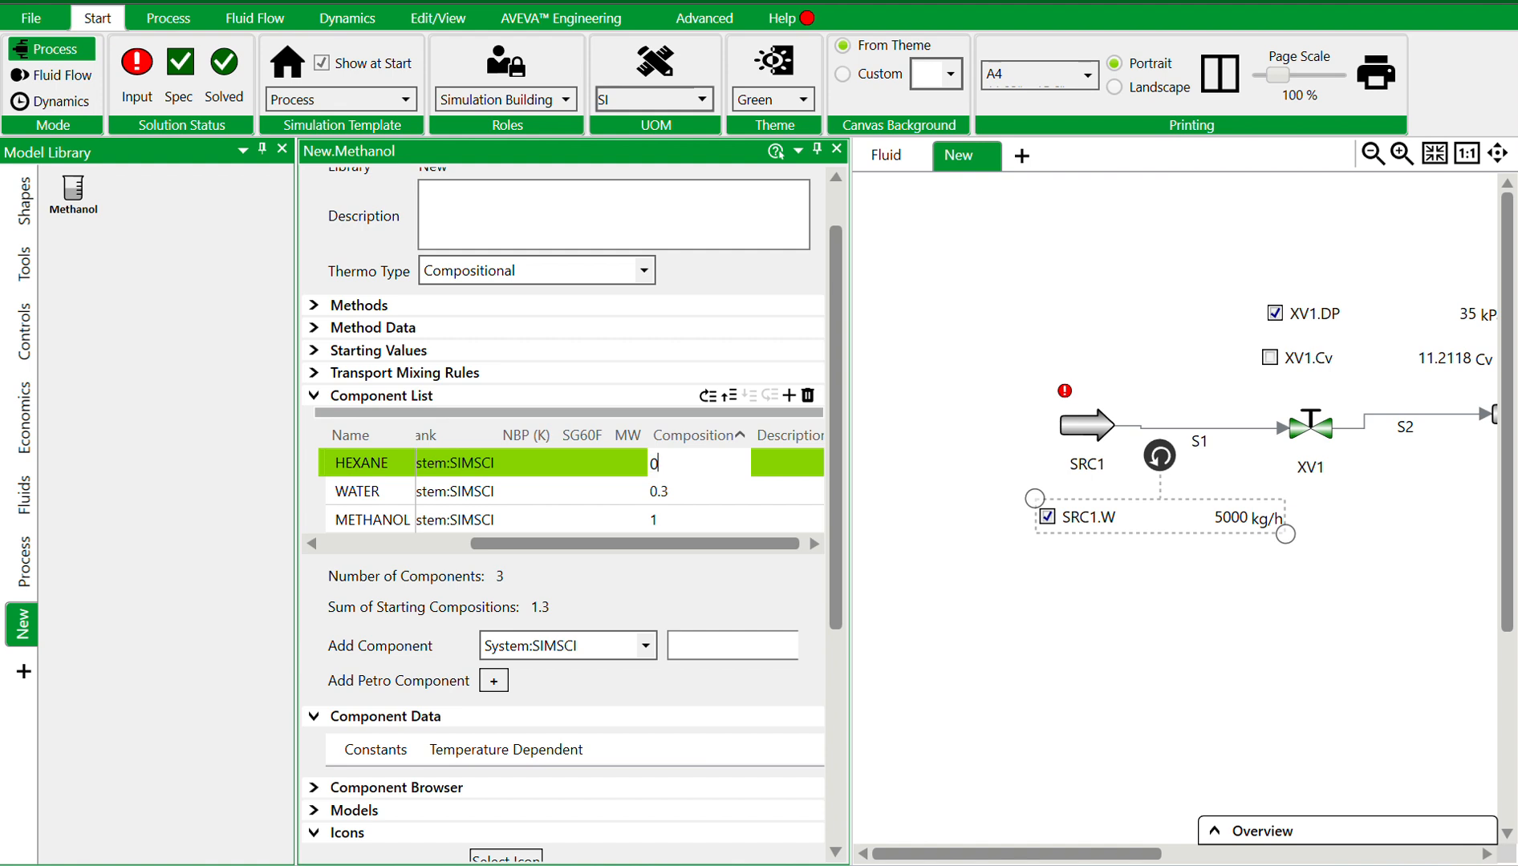
text(0.4)
key(Return)
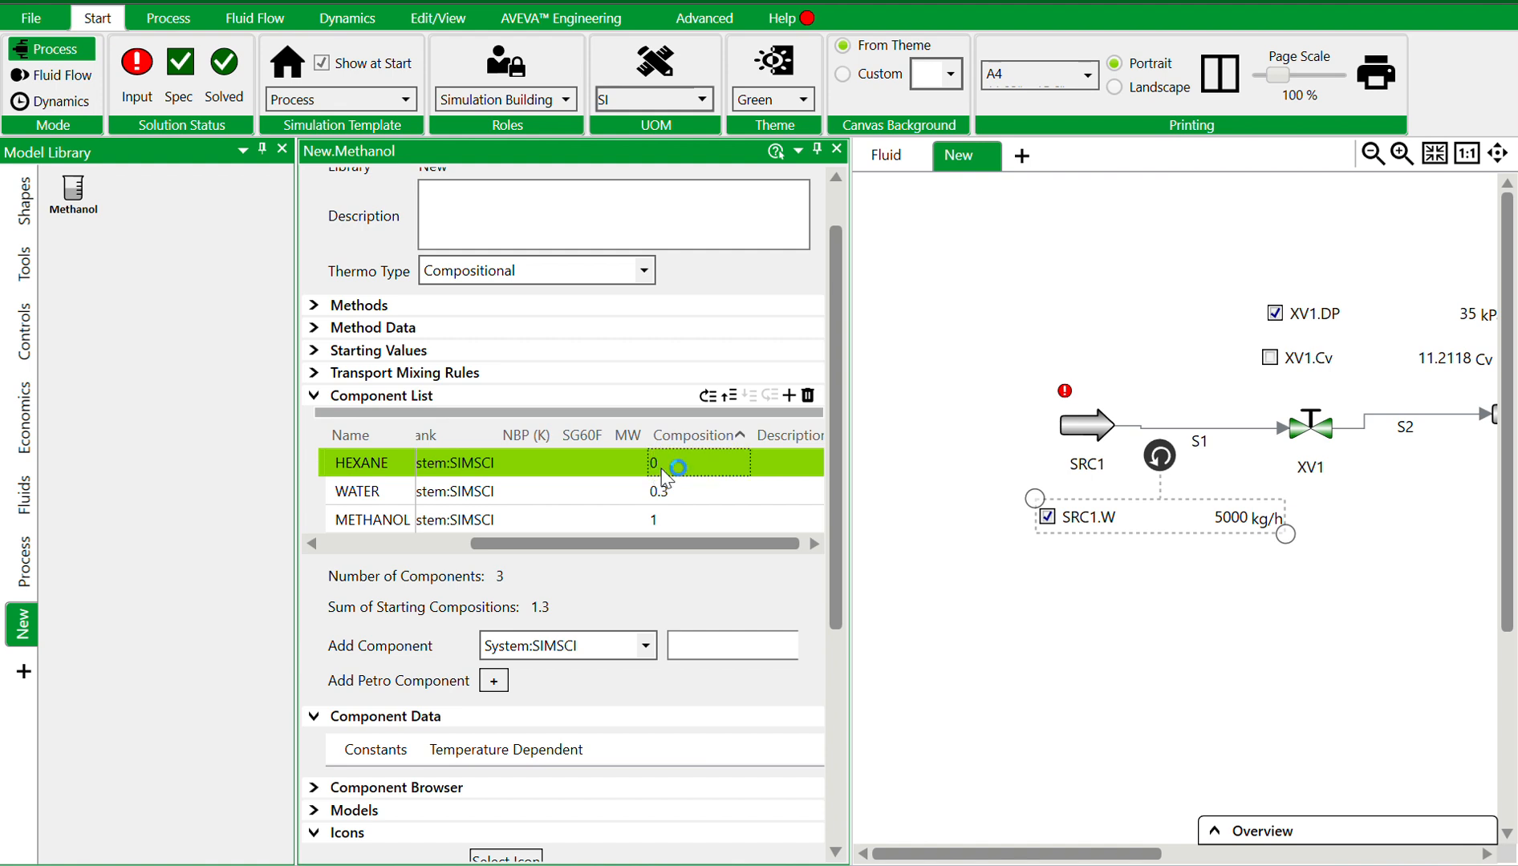
click(666, 522)
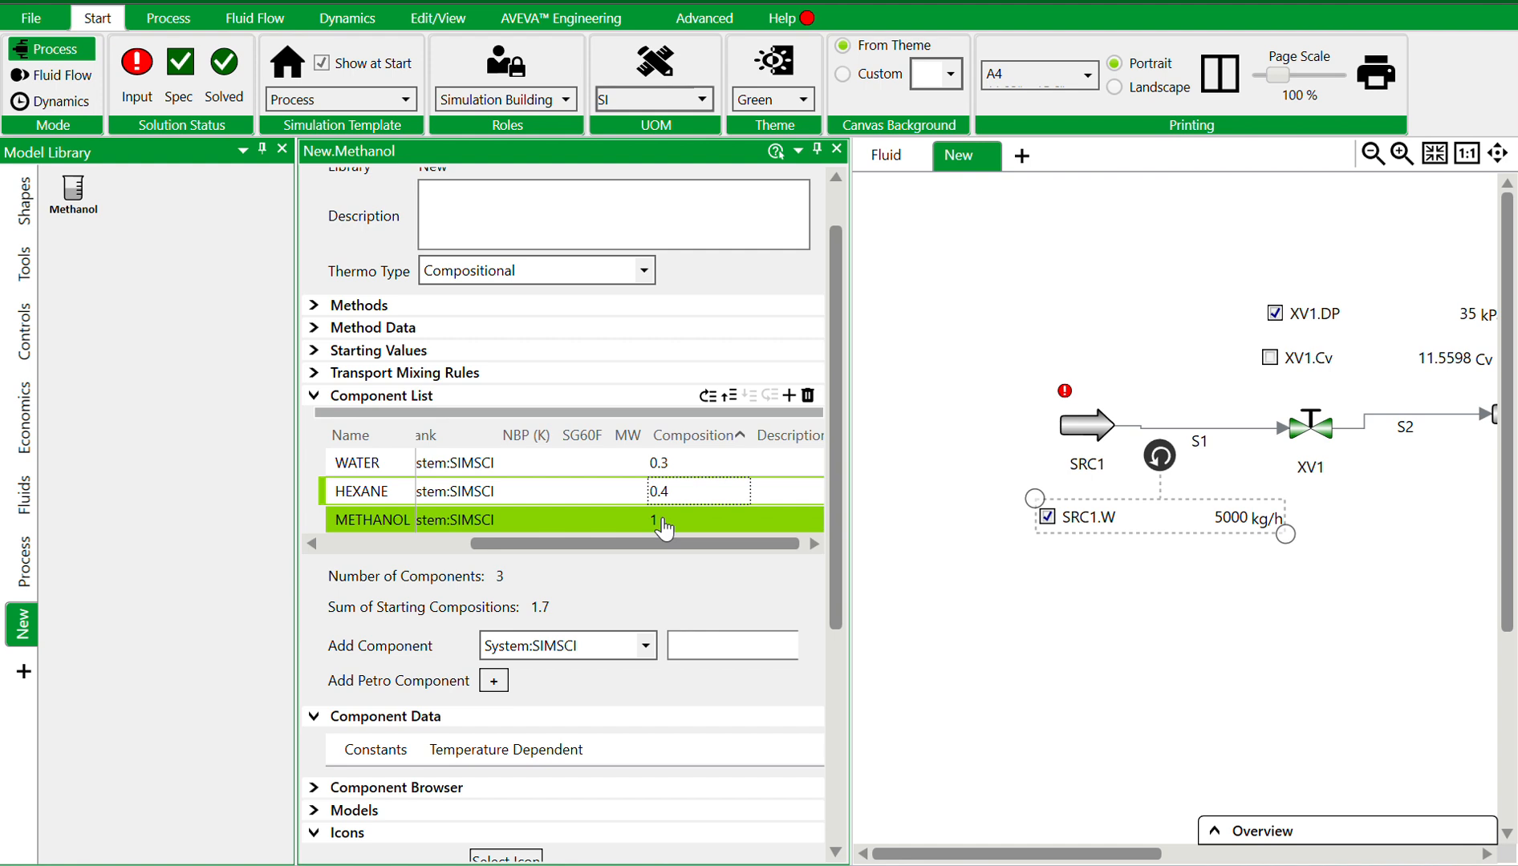
click(664, 522)
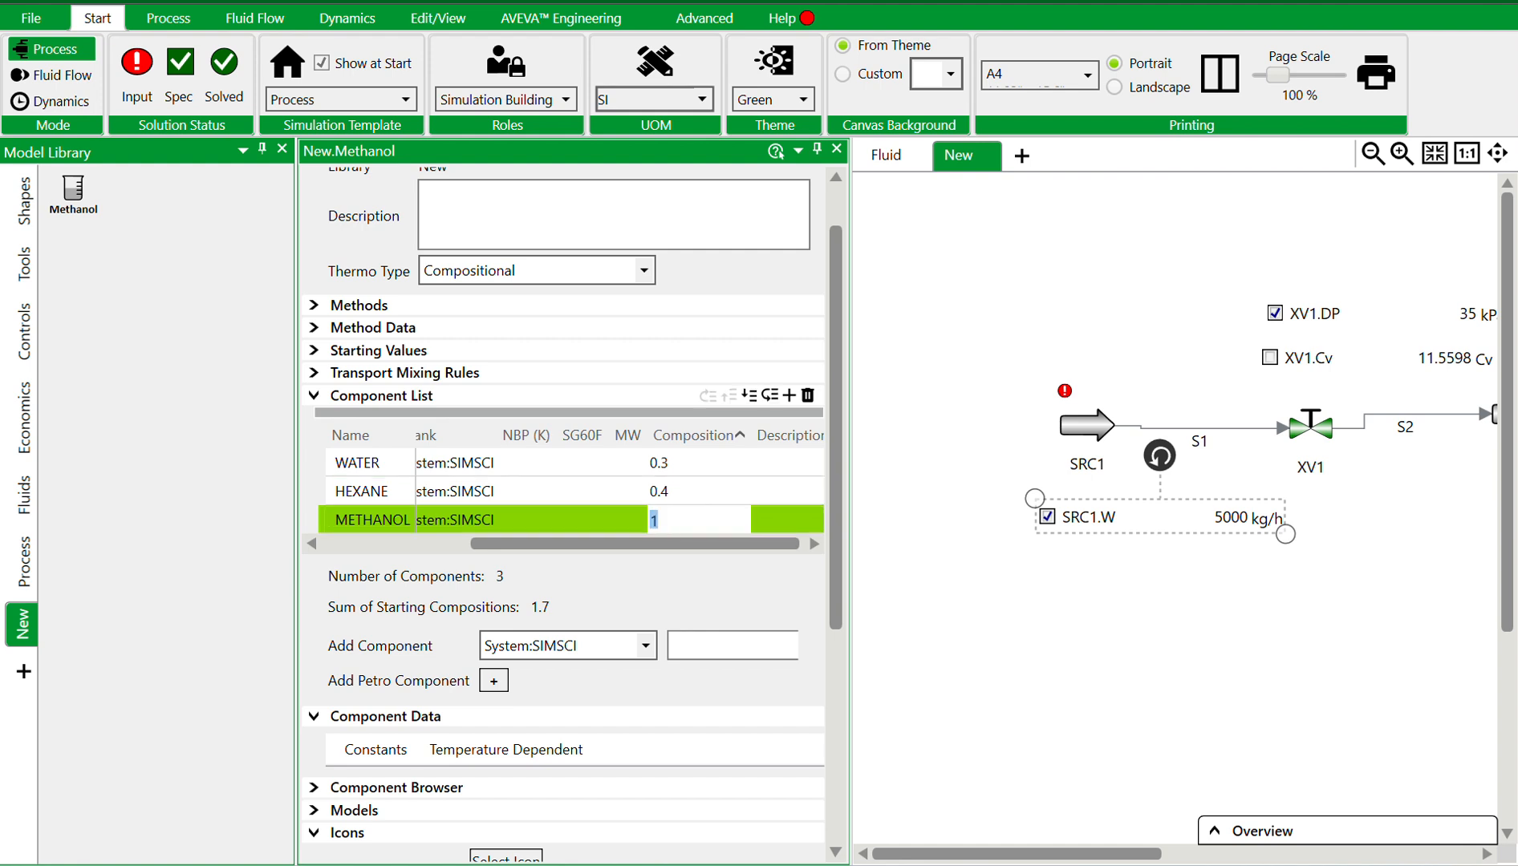
key(Return)
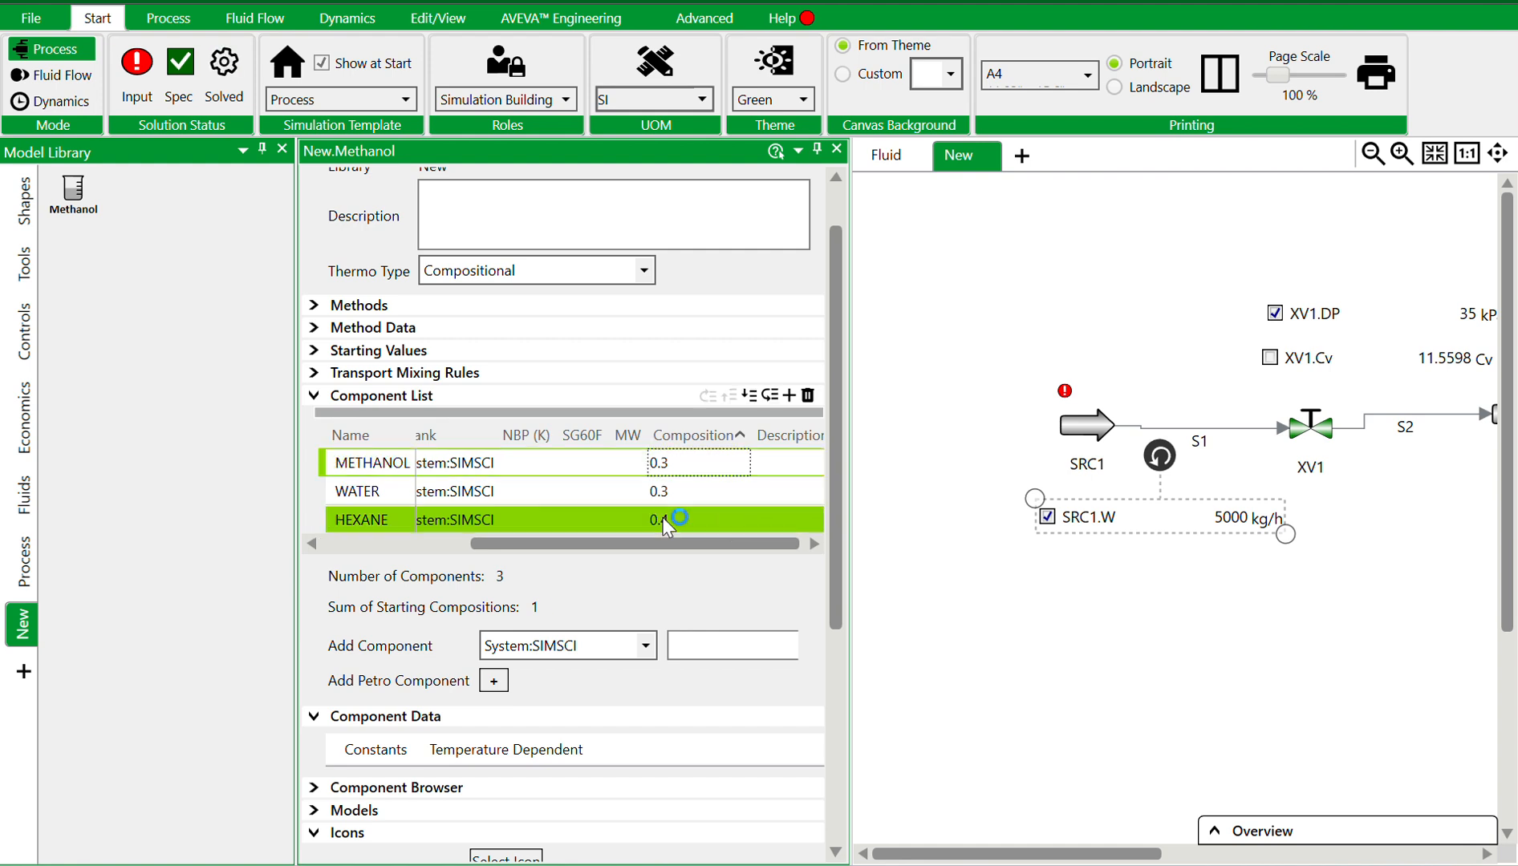
click(698, 465)
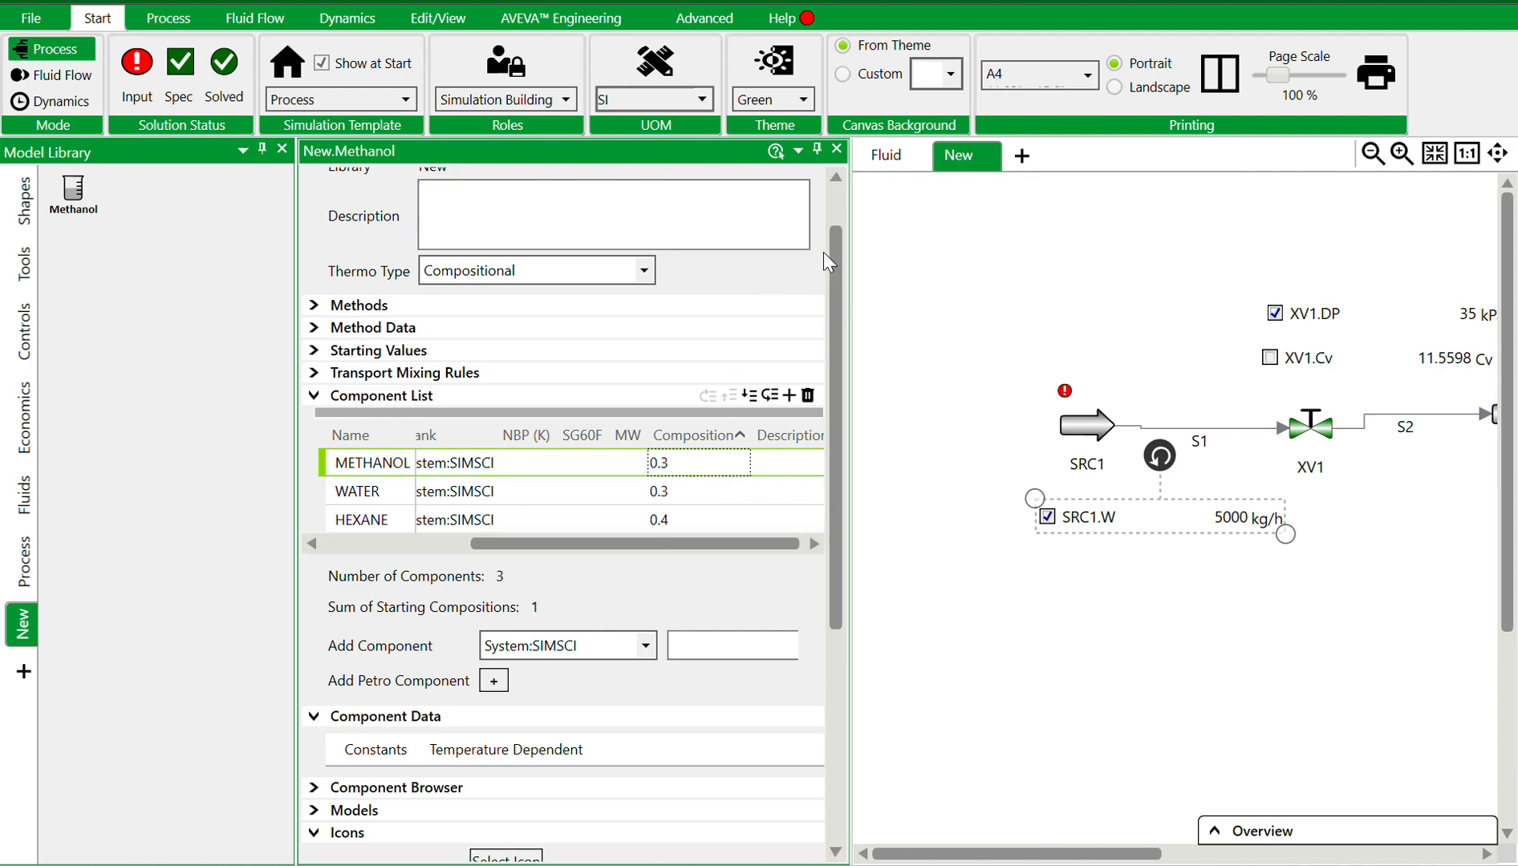
drag(832, 251, 831, 197)
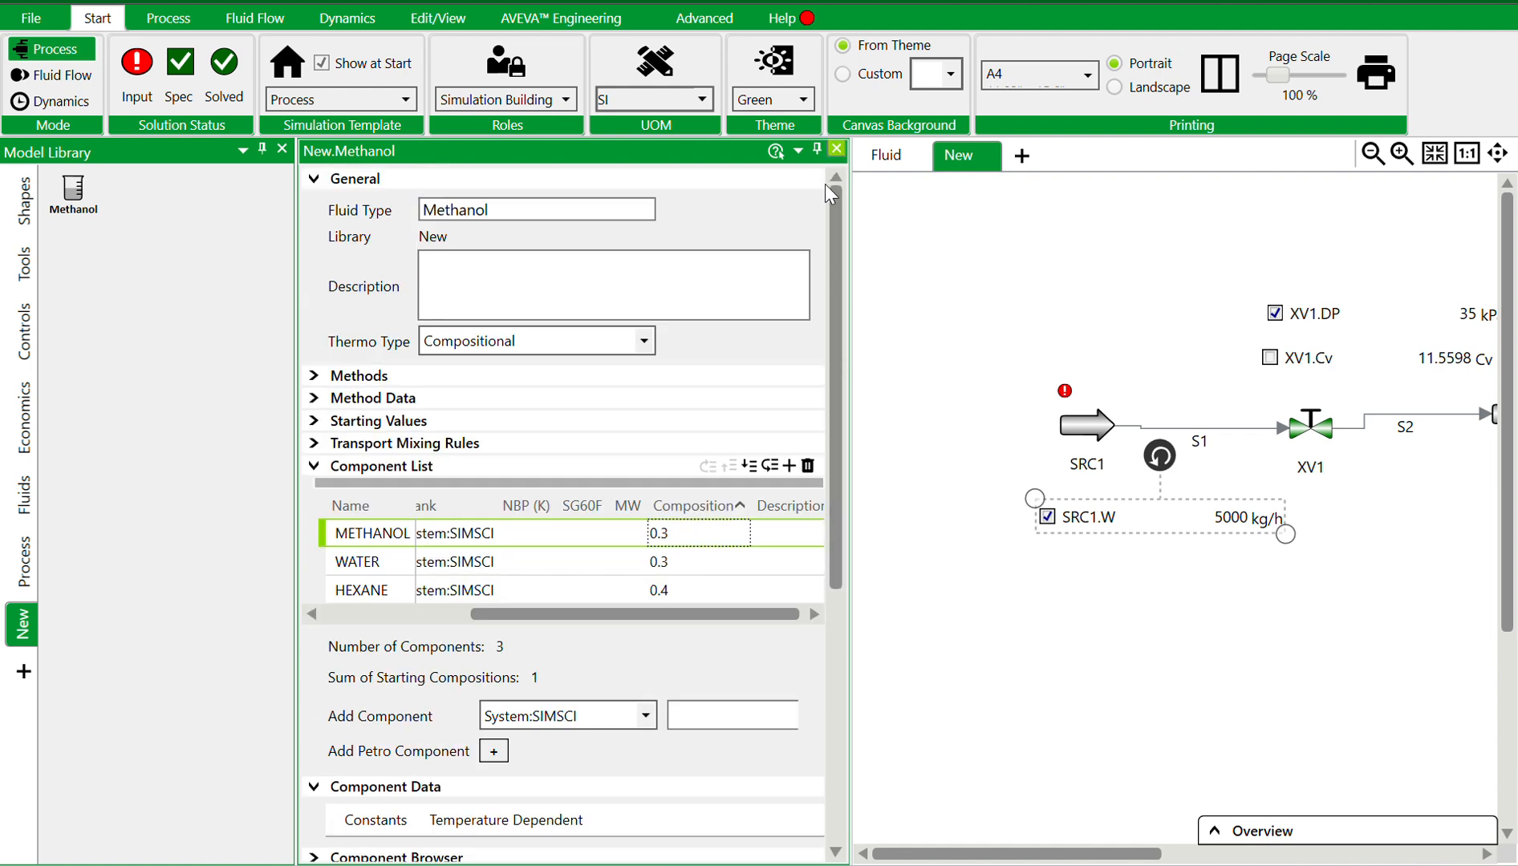
click(837, 150)
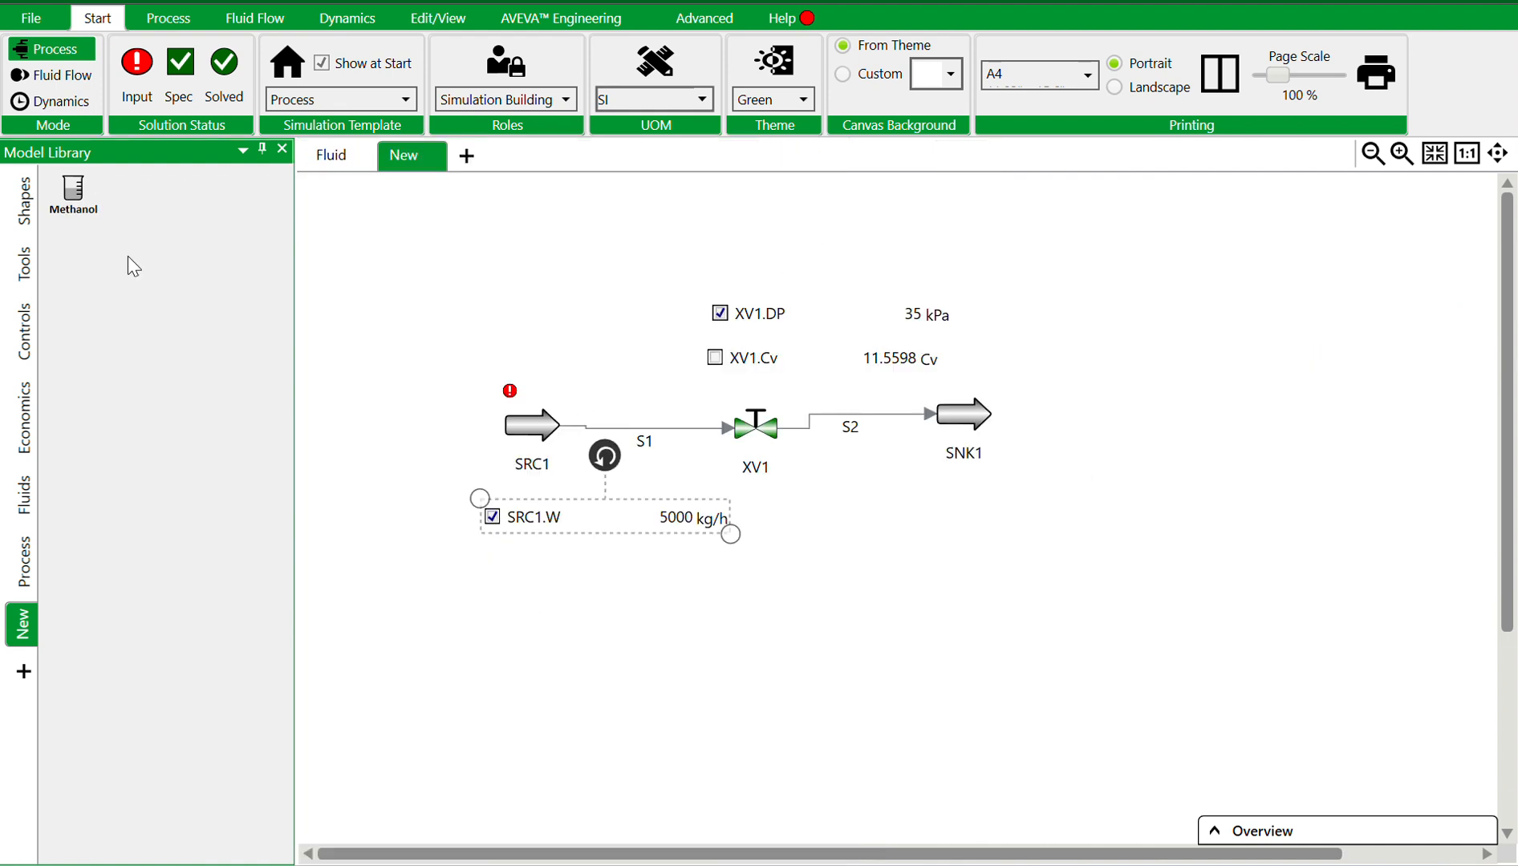
Open the source's properties and set its component masses M[WATER] to 0.3 kg and M[HEXANE] to 0.4 kg
double_click(529, 426)
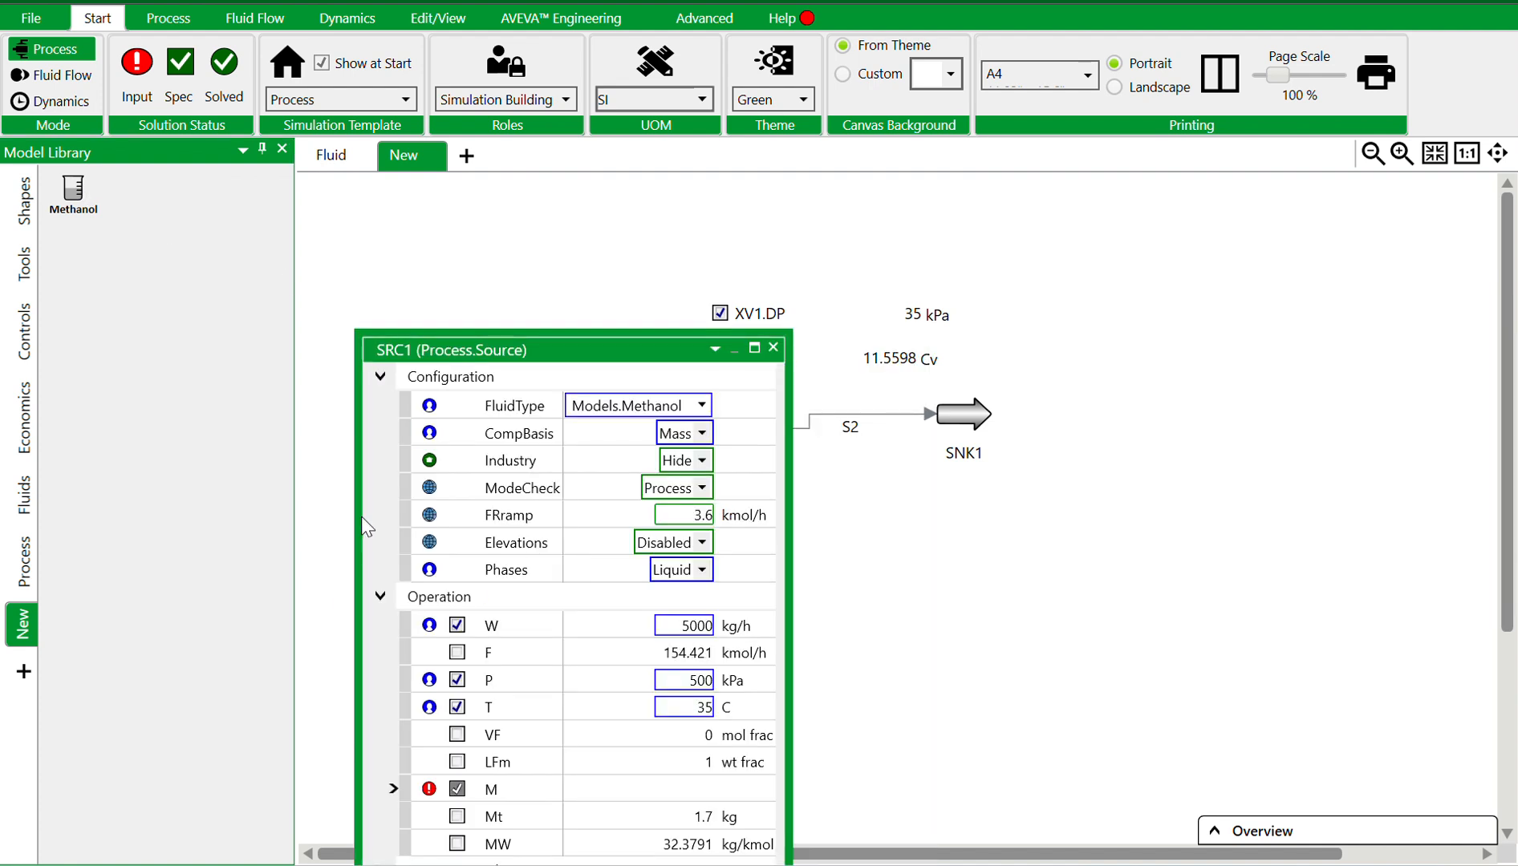
click(396, 789)
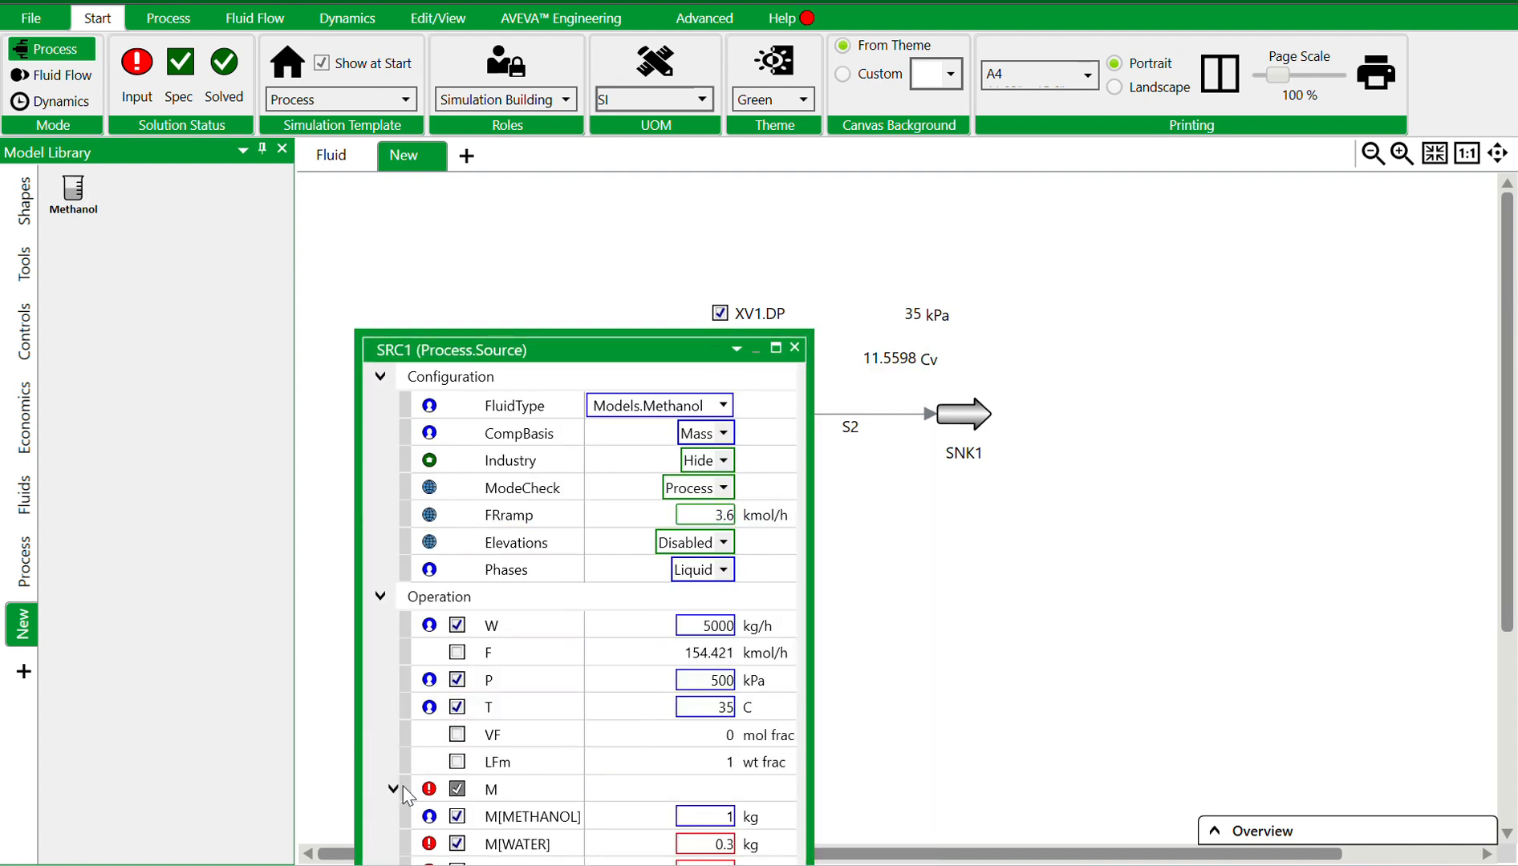
click(712, 842)
text(0.3)
key(Return)
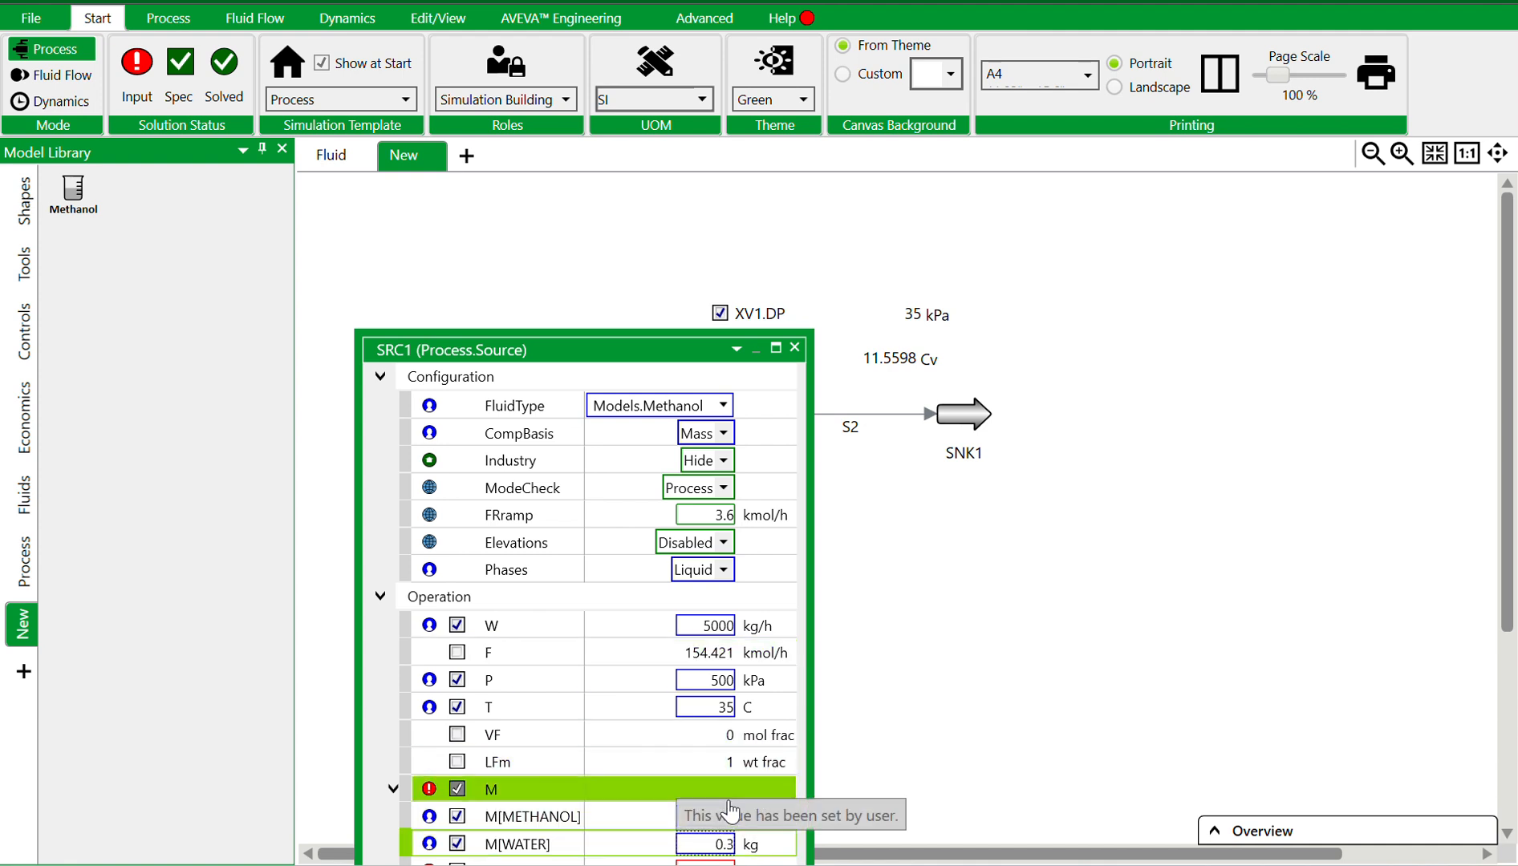
click(704, 861)
text(0)
key(Return)
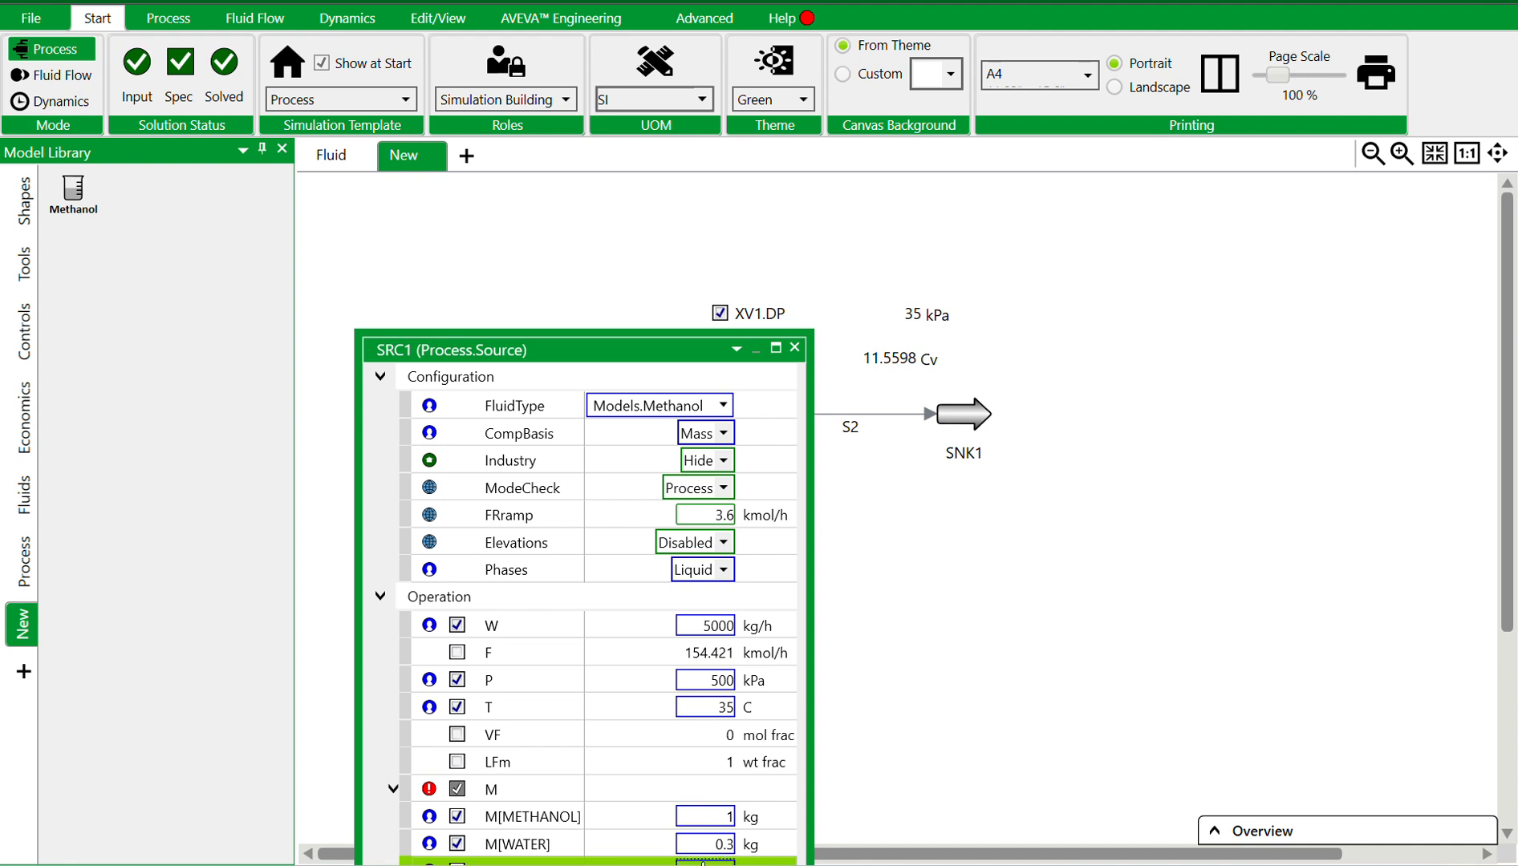
click(807, 349)
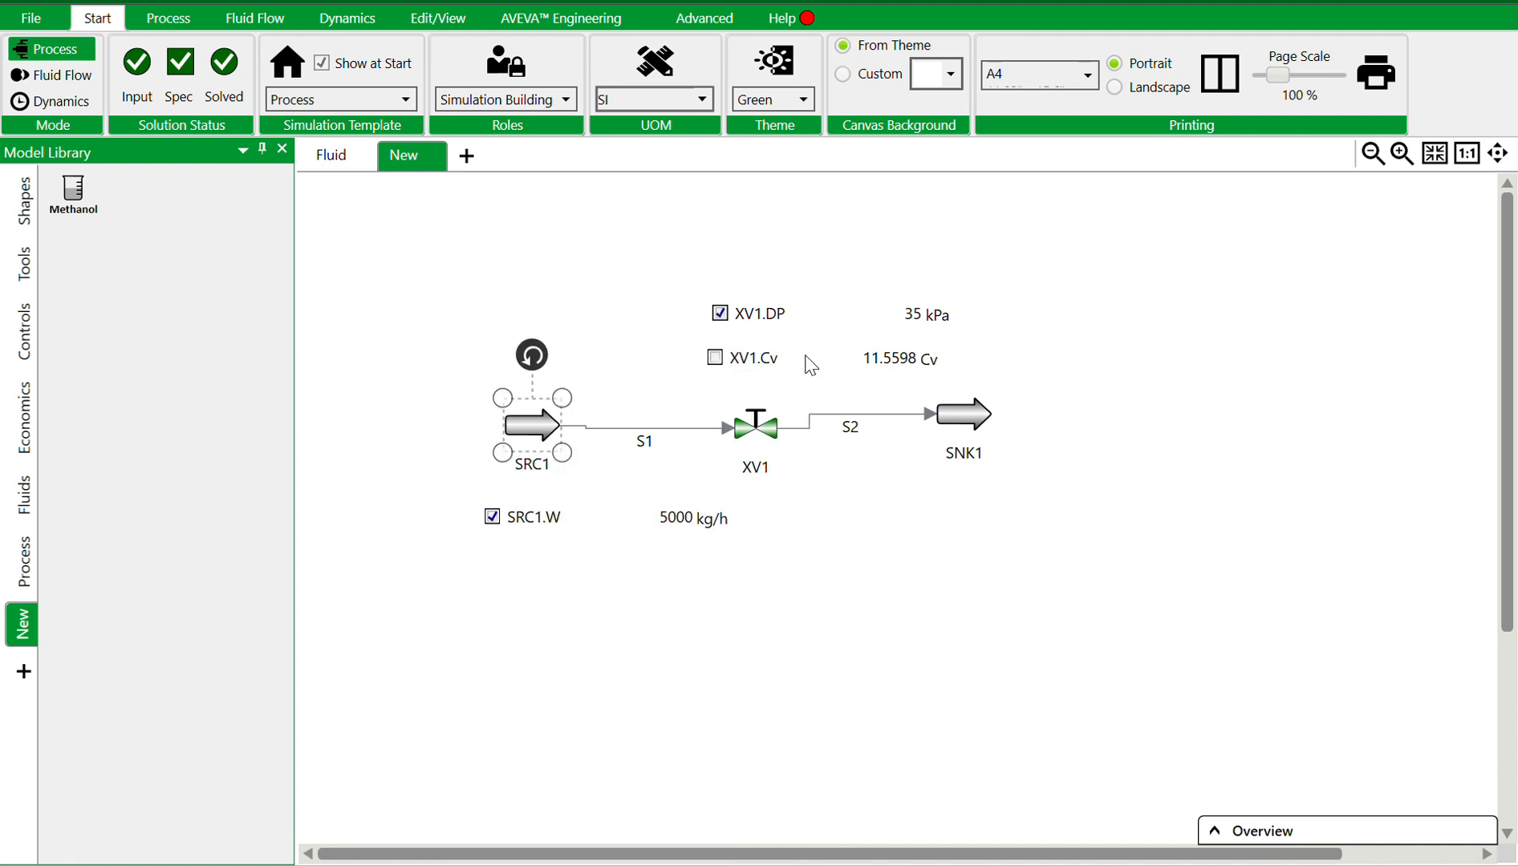
Reopen the source's properties to review its fluid type and component masses, then close the panel
double_click(519, 429)
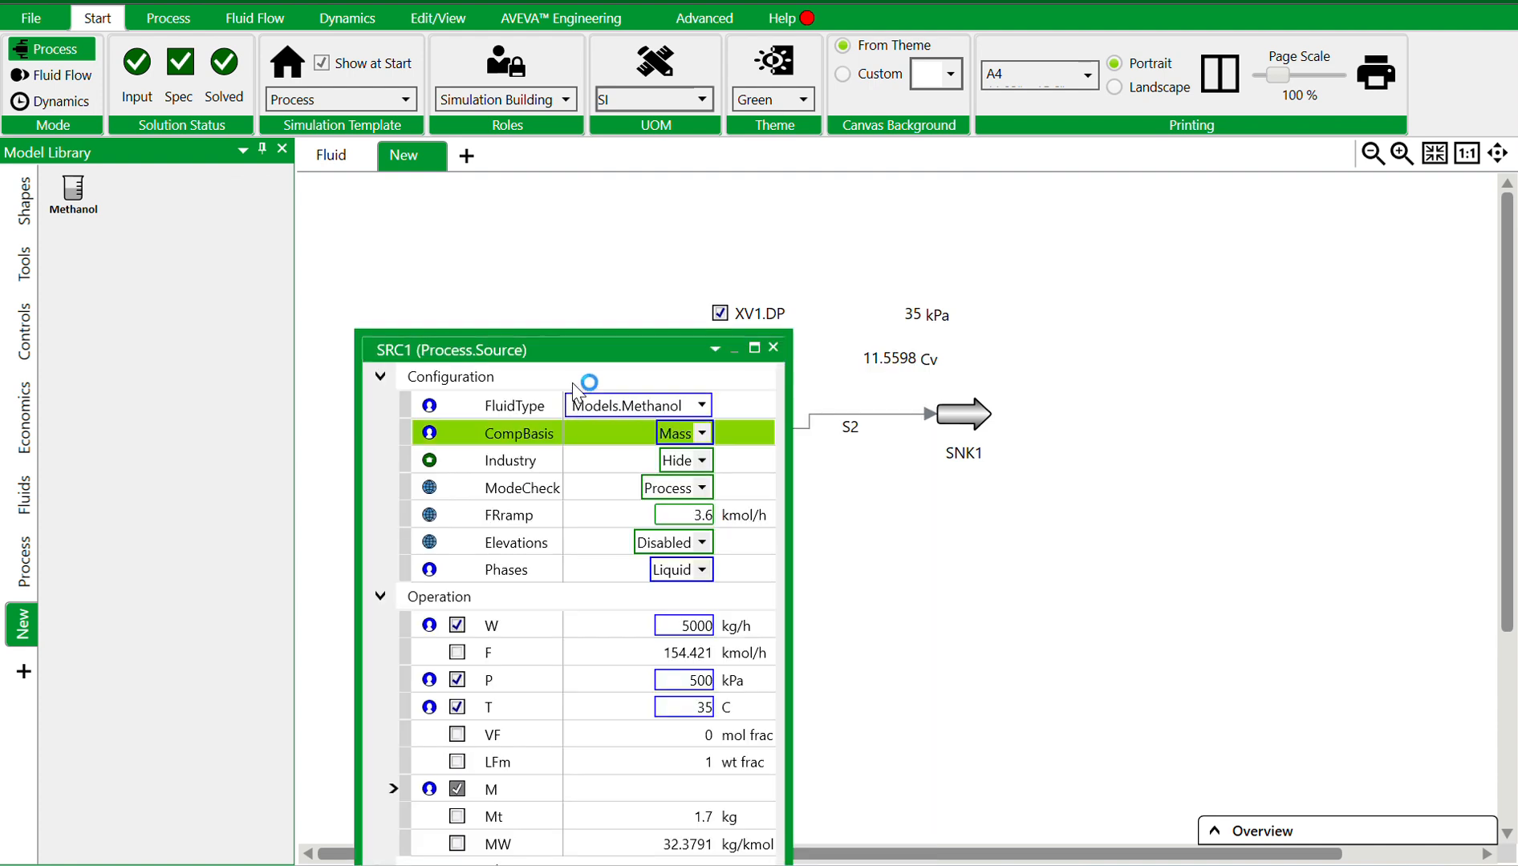
click(704, 406)
click(705, 407)
click(706, 406)
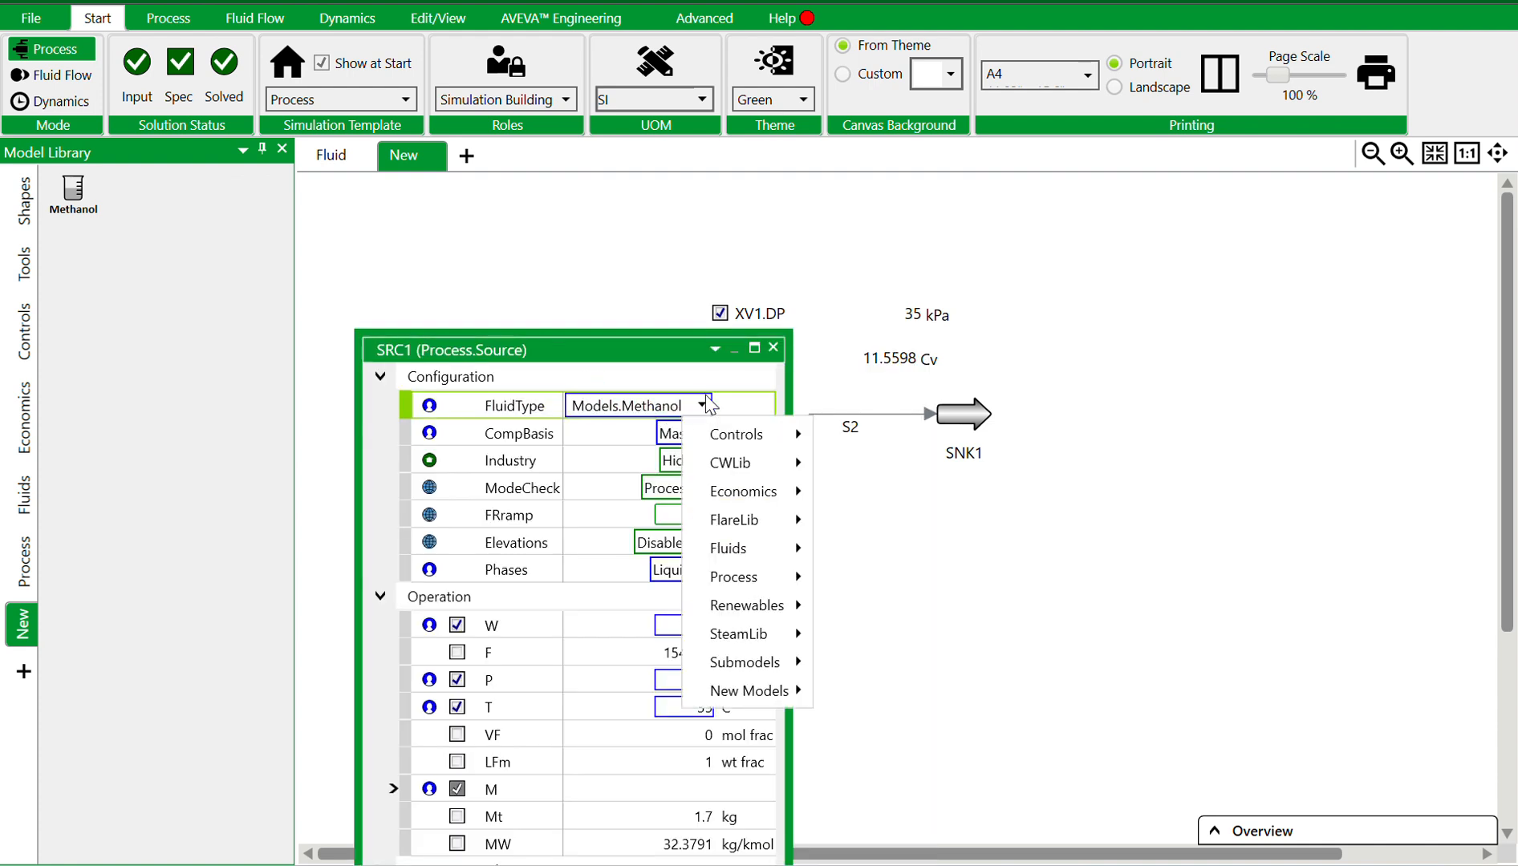
click(787, 346)
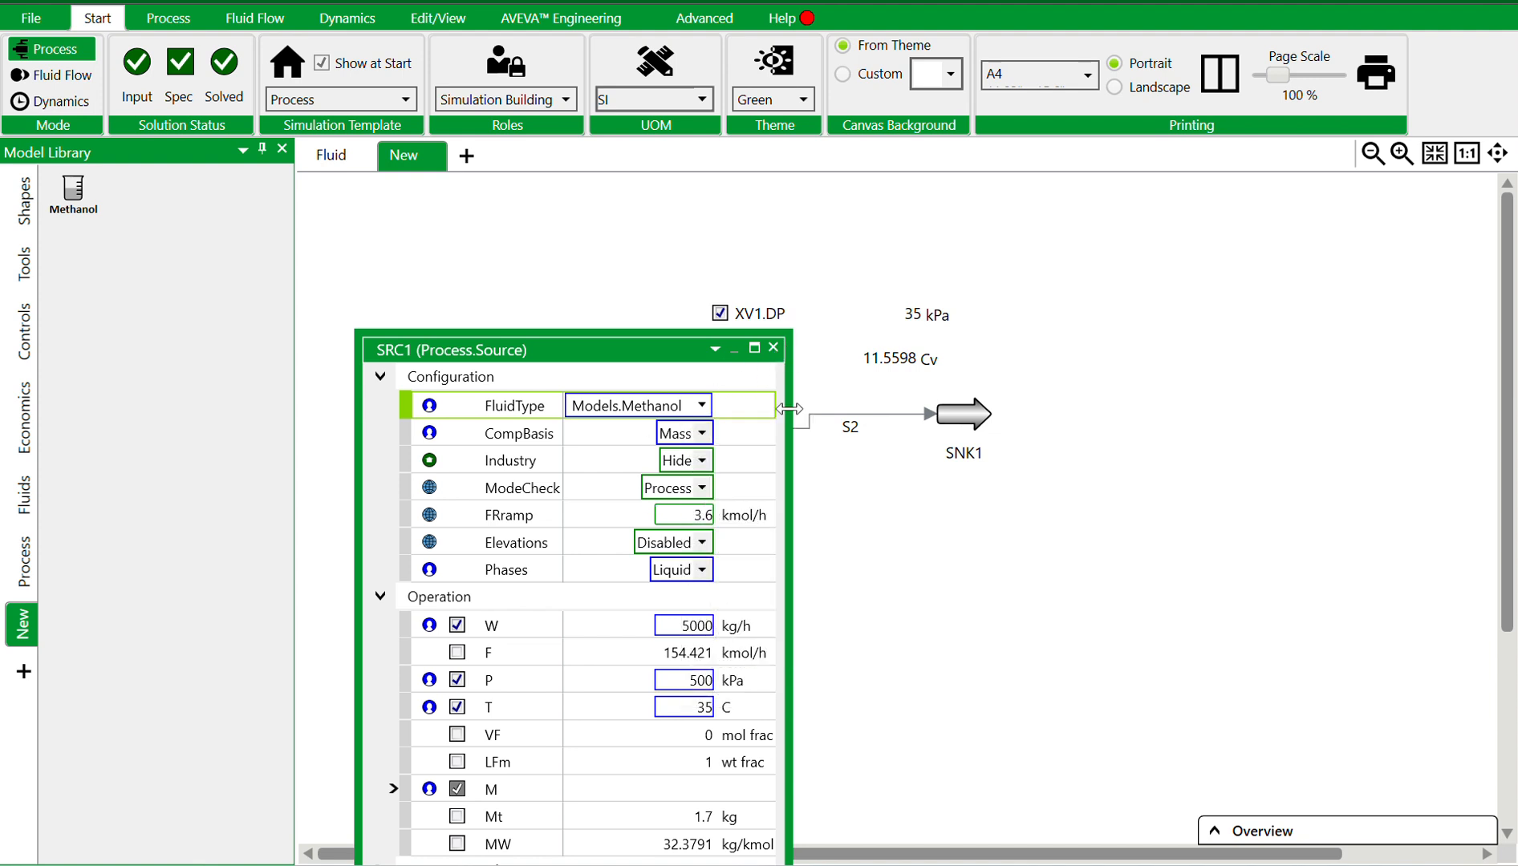
click(401, 788)
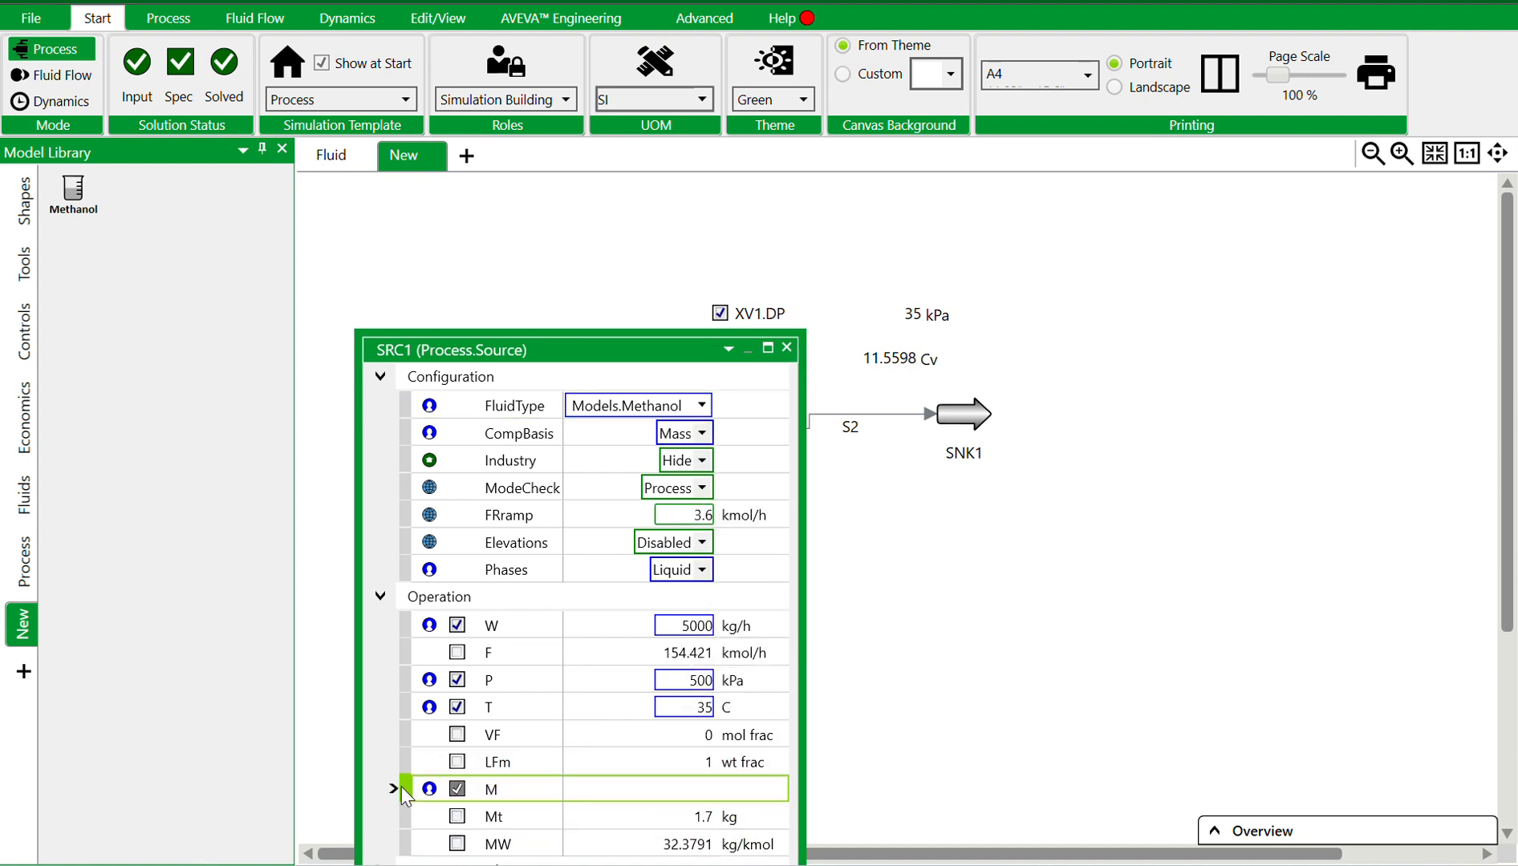
click(393, 790)
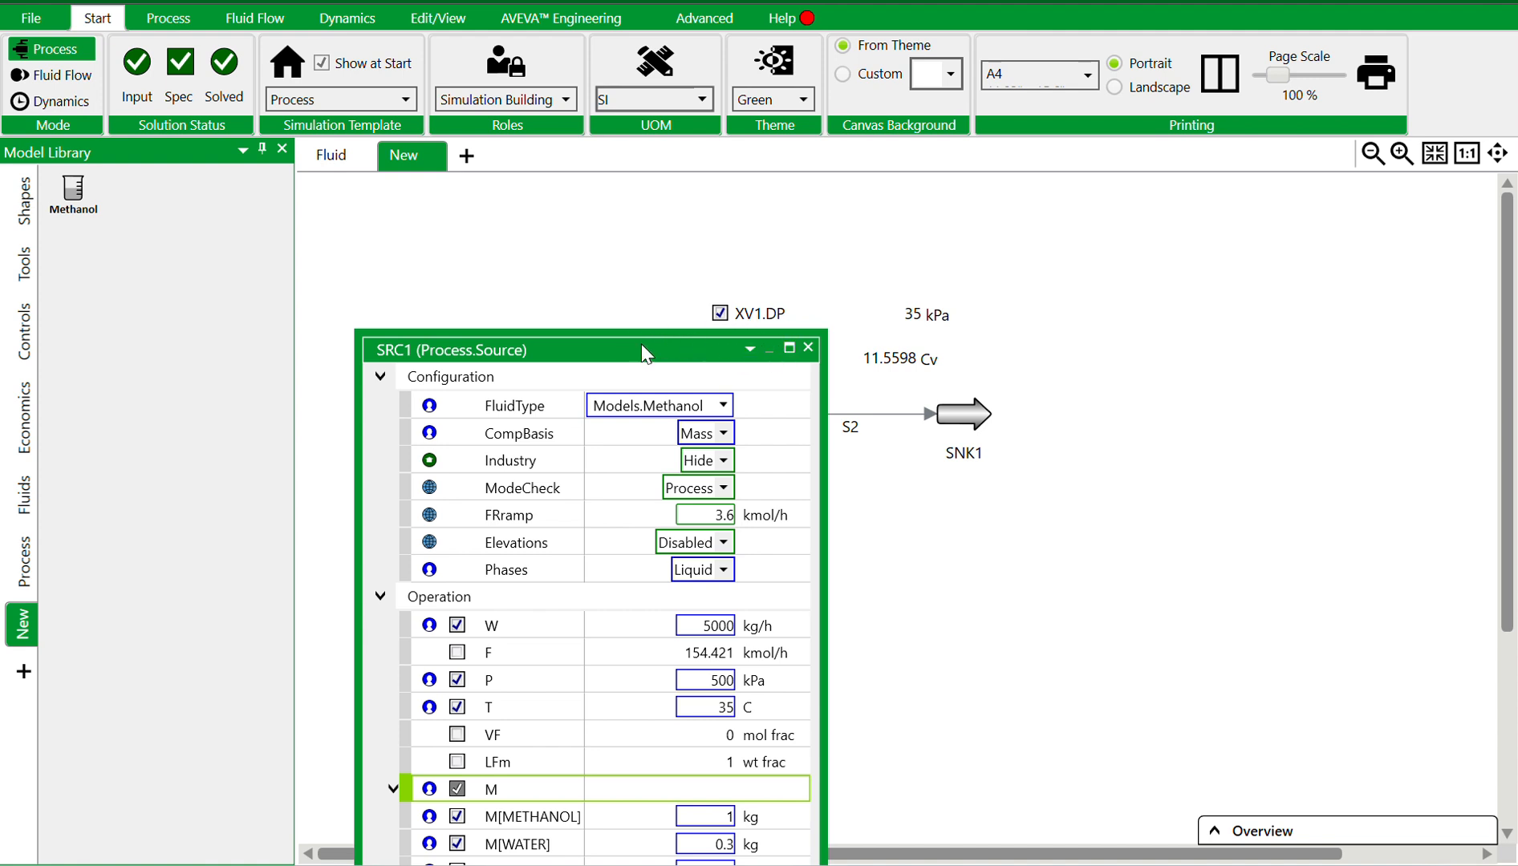
drag(622, 330, 610, 210)
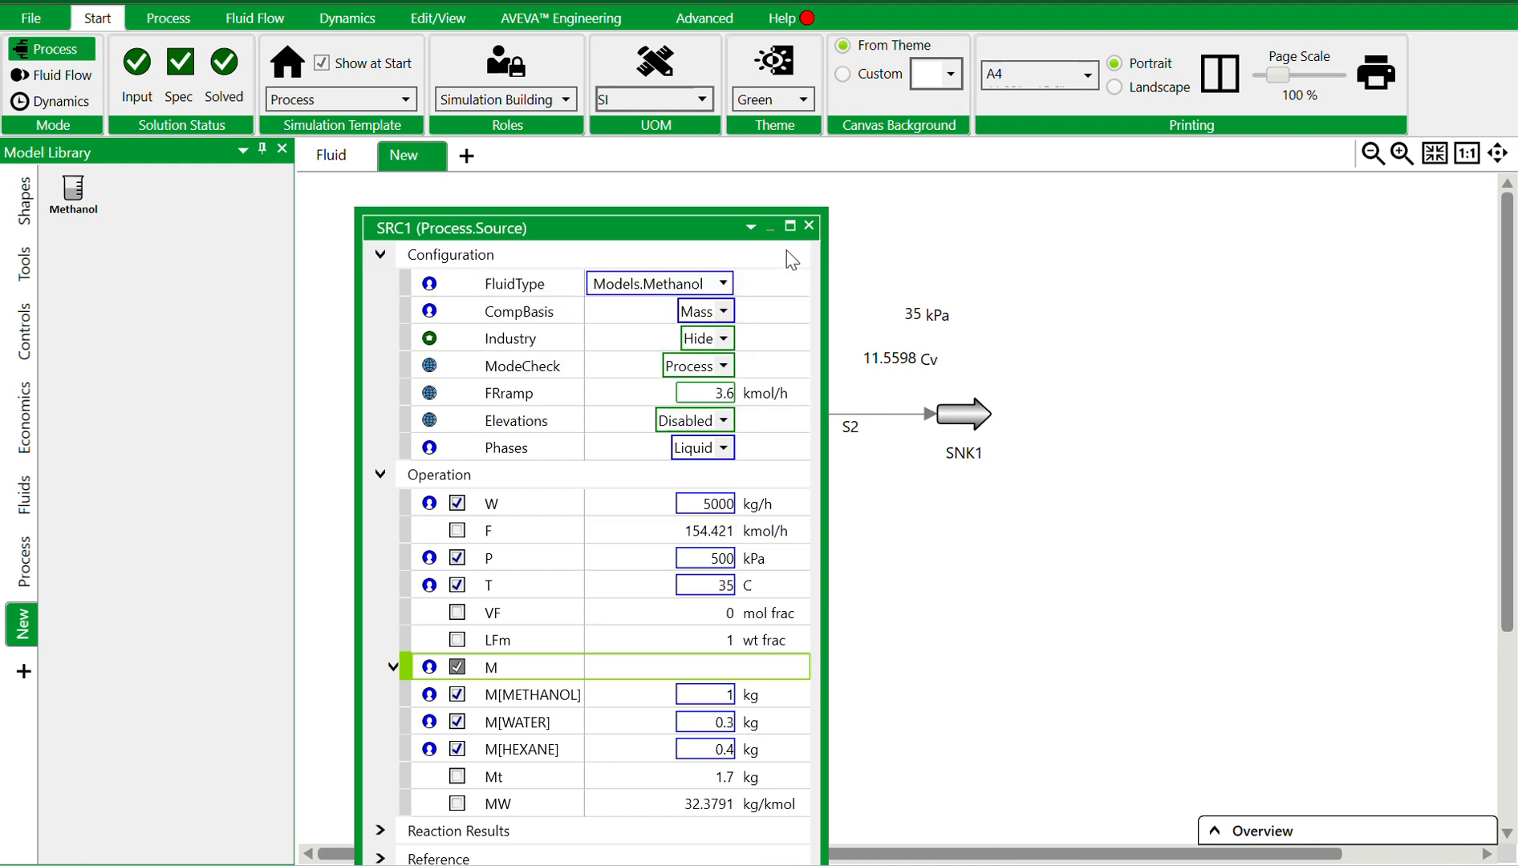
click(808, 226)
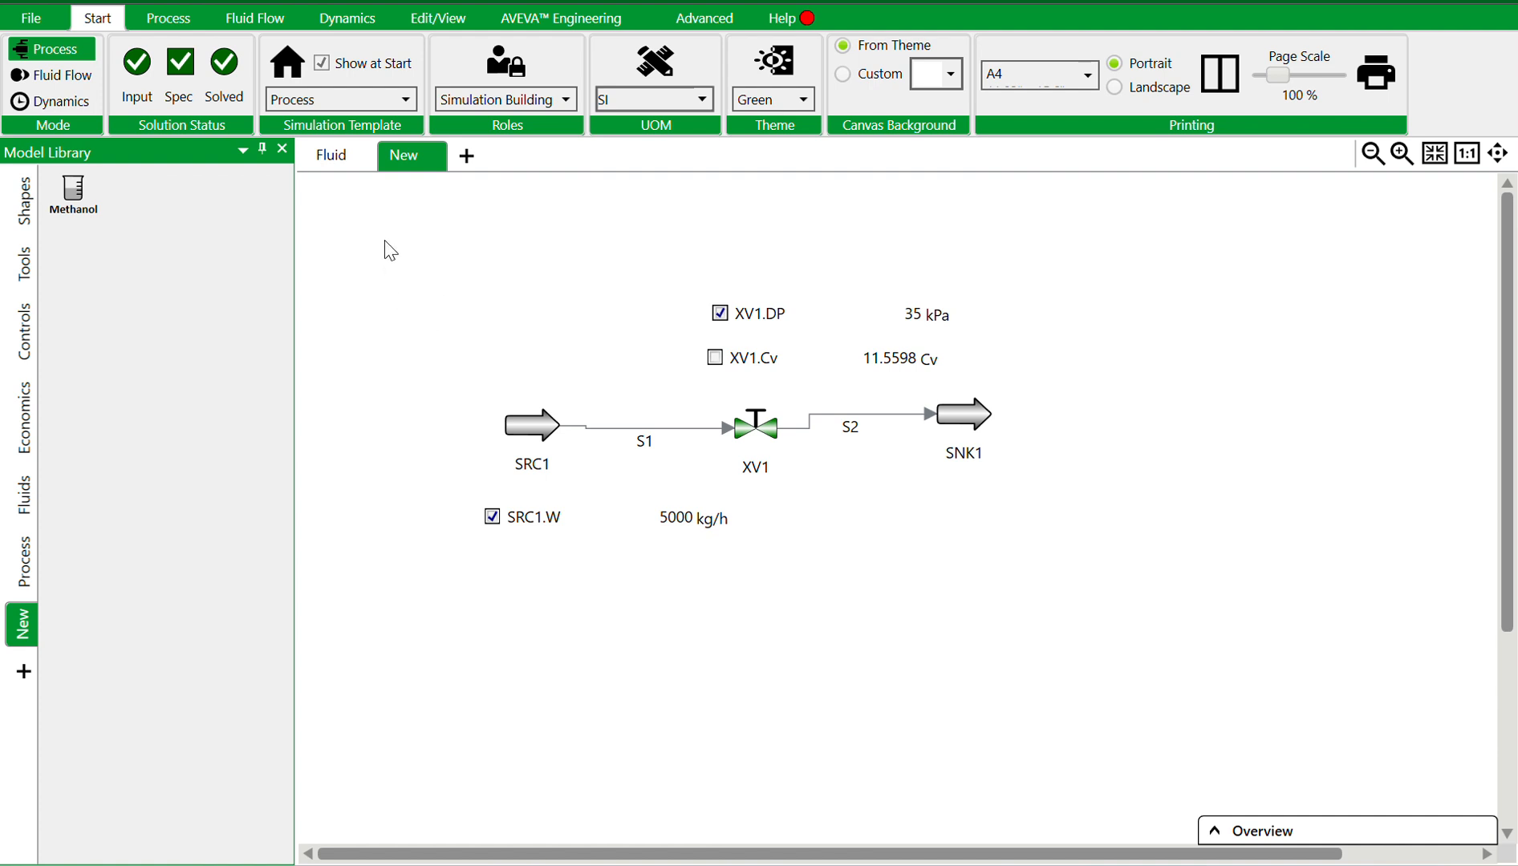
Open the Process model library
click(26, 554)
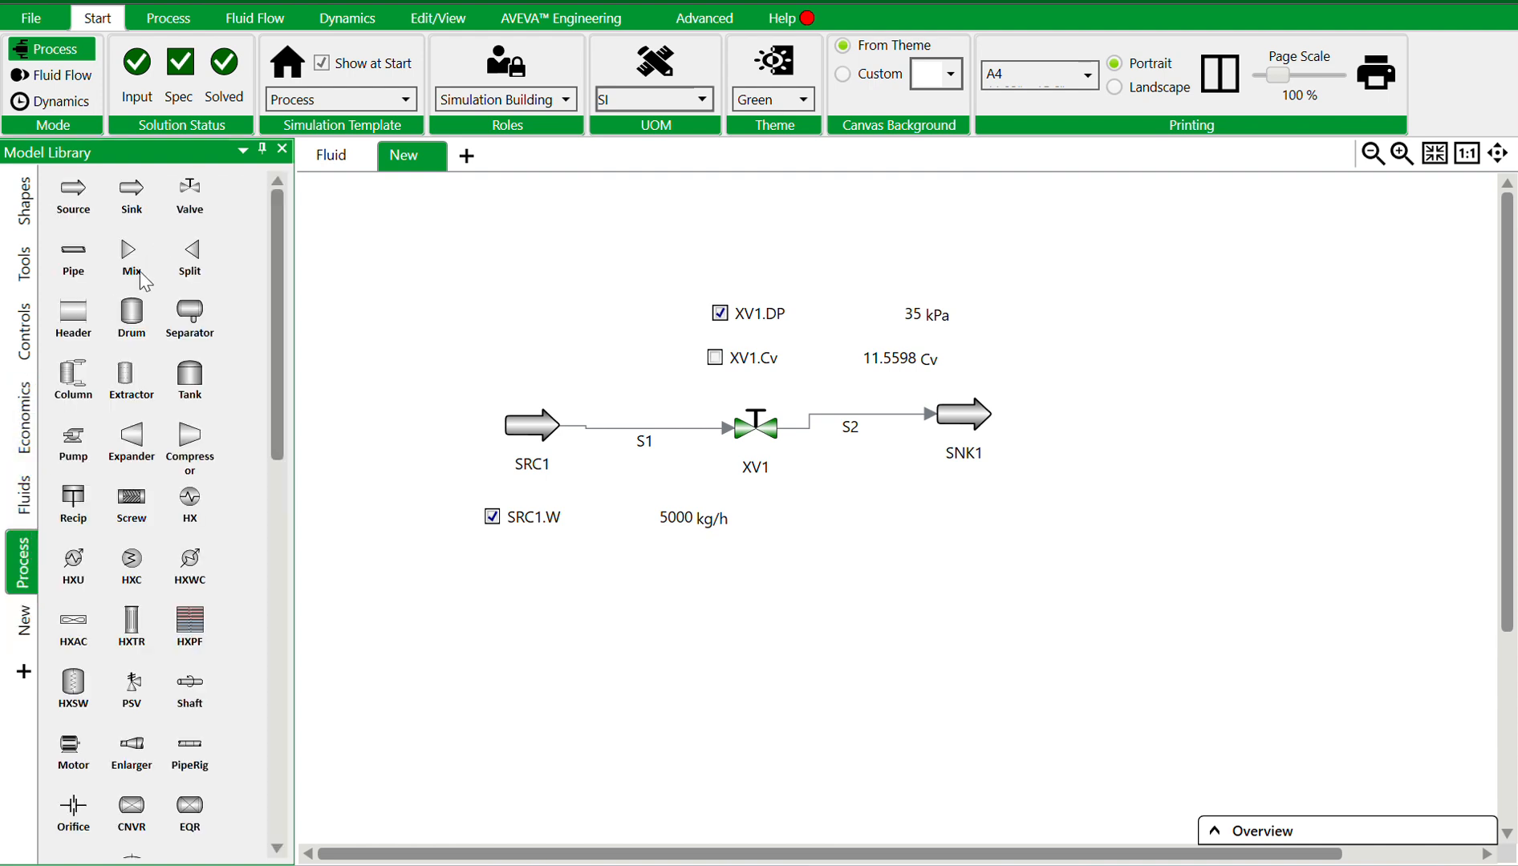